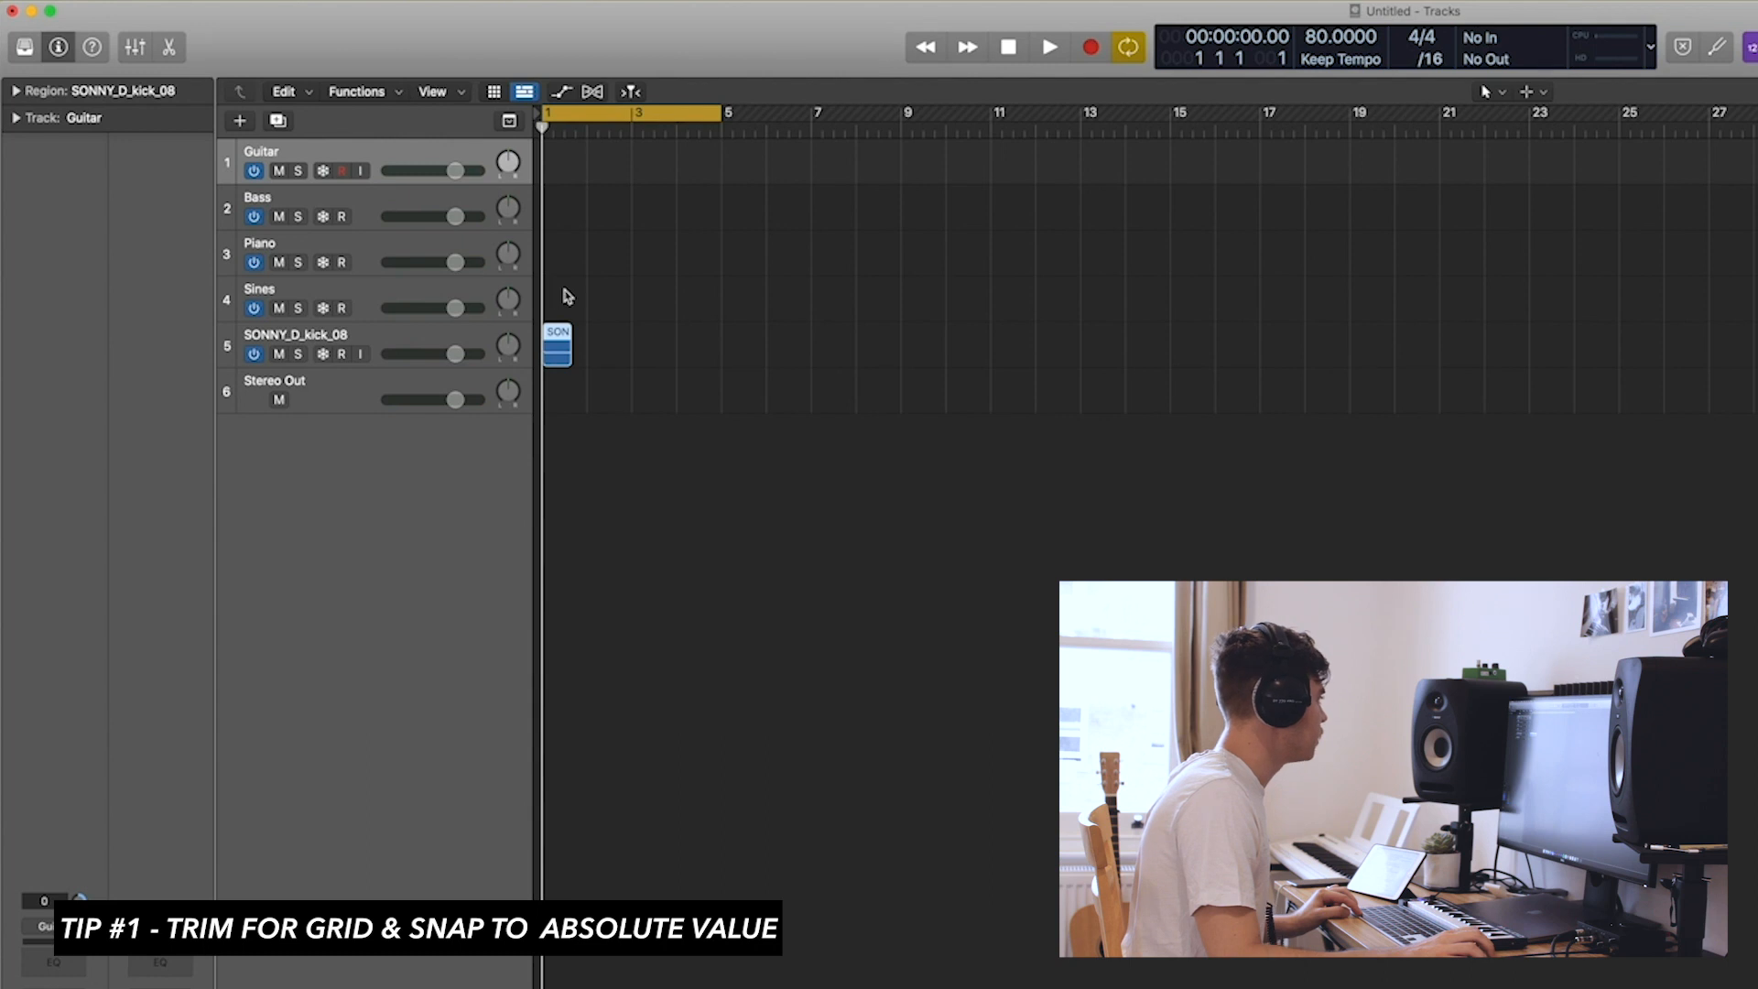
# Trim the end of the SONNY_D_kick_08 region so it lasts one sixteenth note at bar 1.
pyautogui.scroll(10, 571, 303)
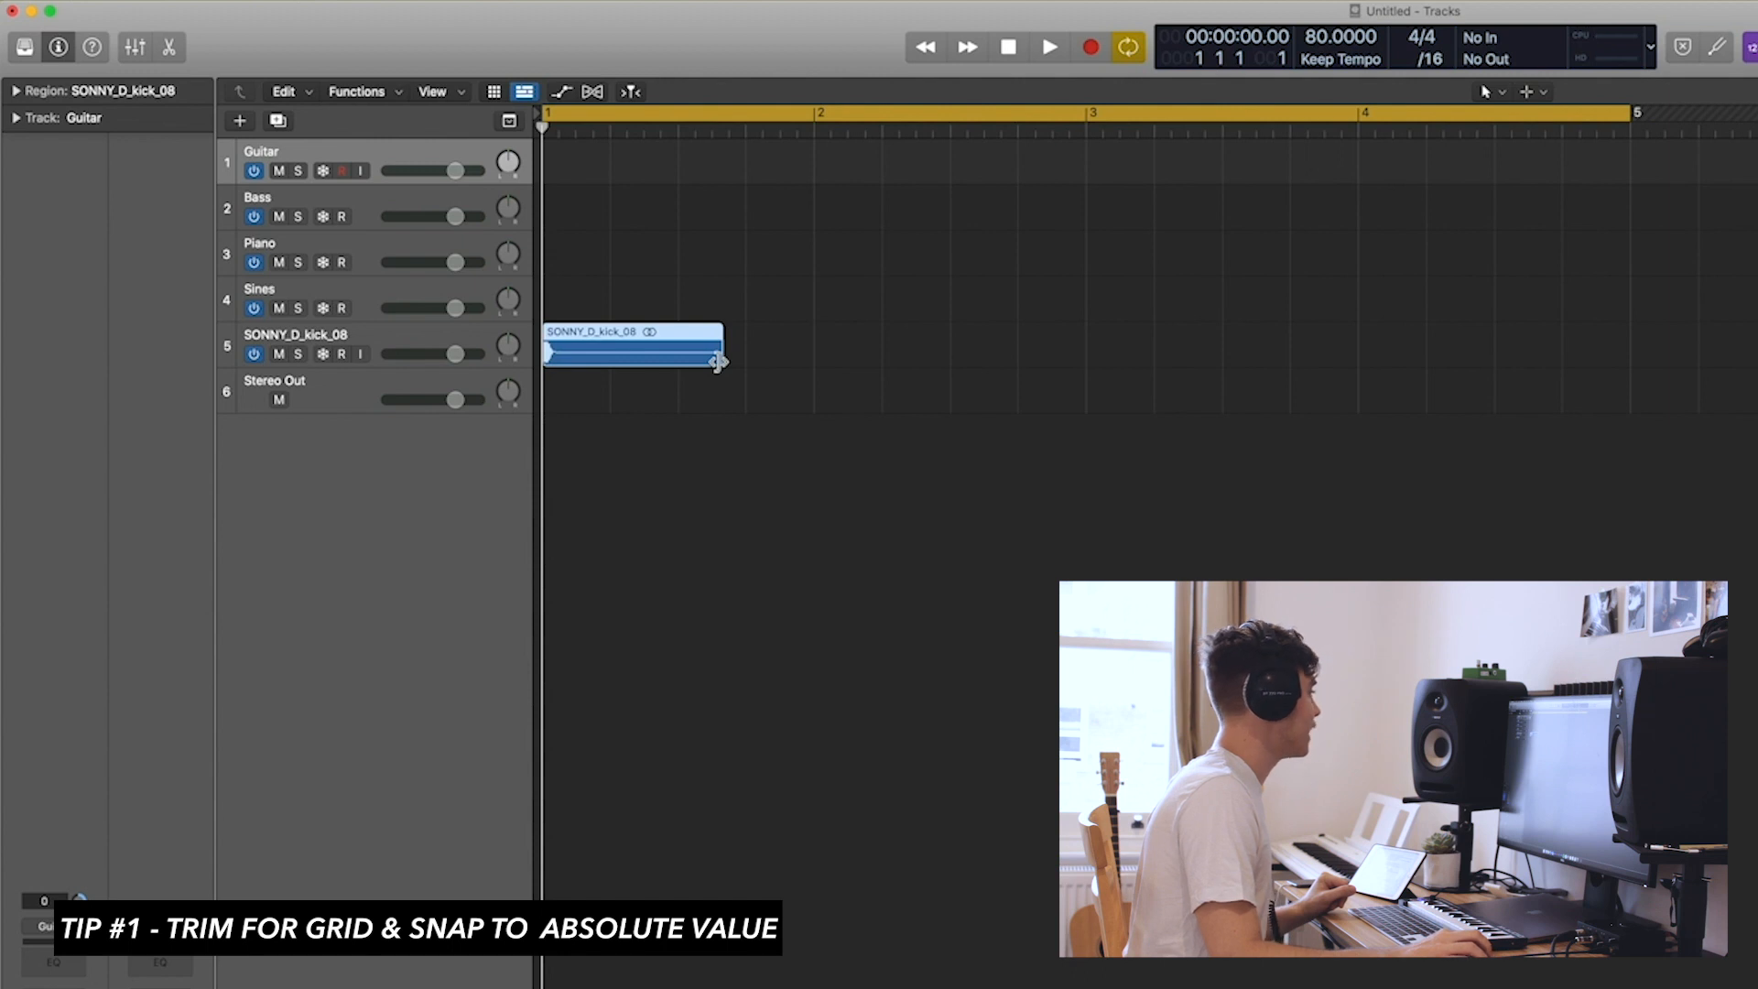
pyautogui.moveTo(718, 360); pyautogui.dragTo(558, 386)
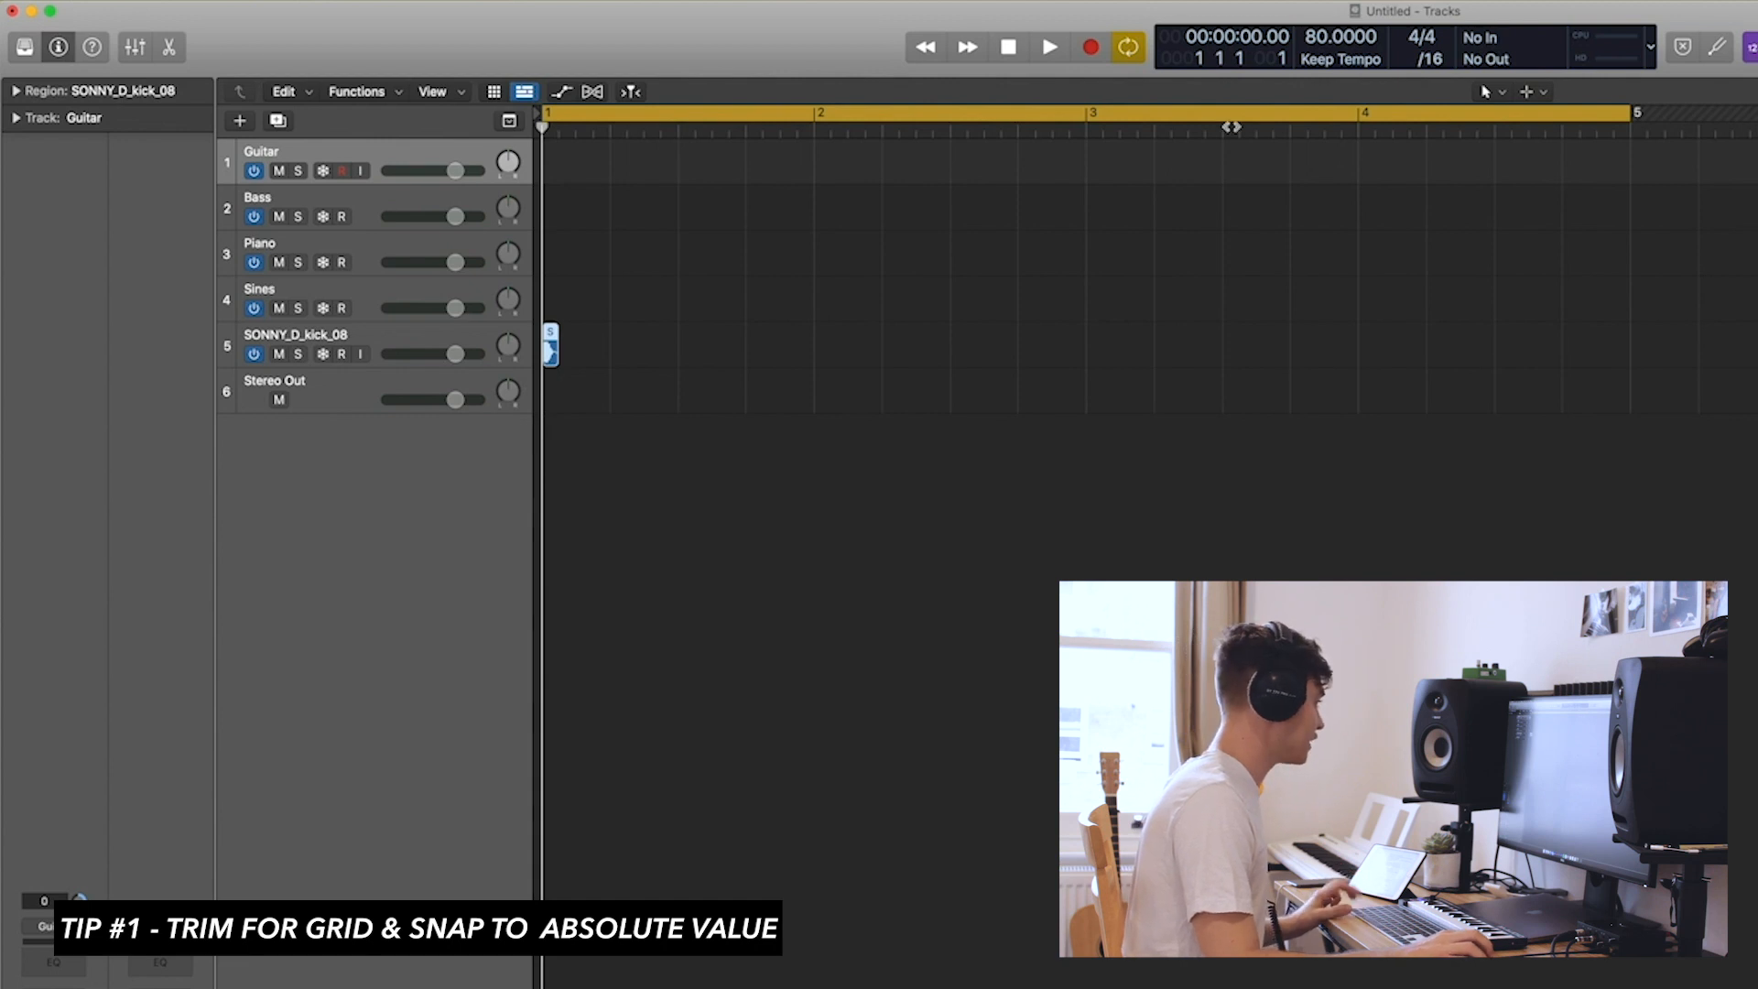
pyautogui.press('super+Right')
pyautogui.press('super+Right')
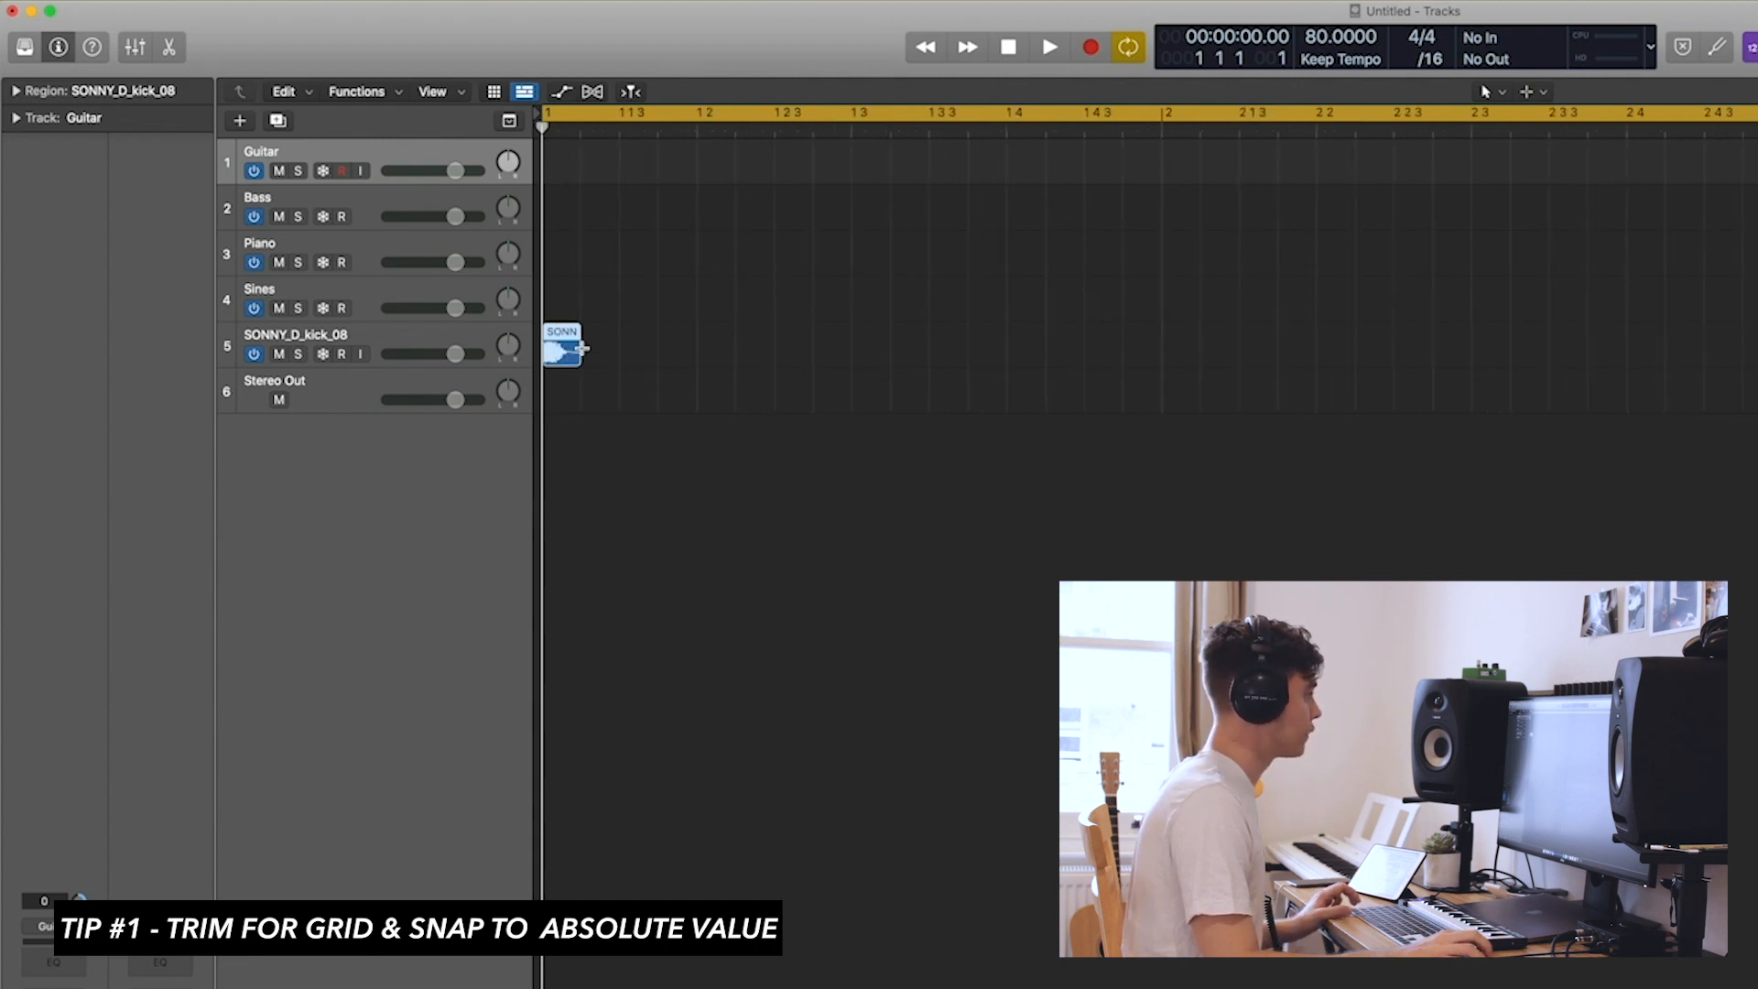
pyautogui.scroll(-10, 684, 350)
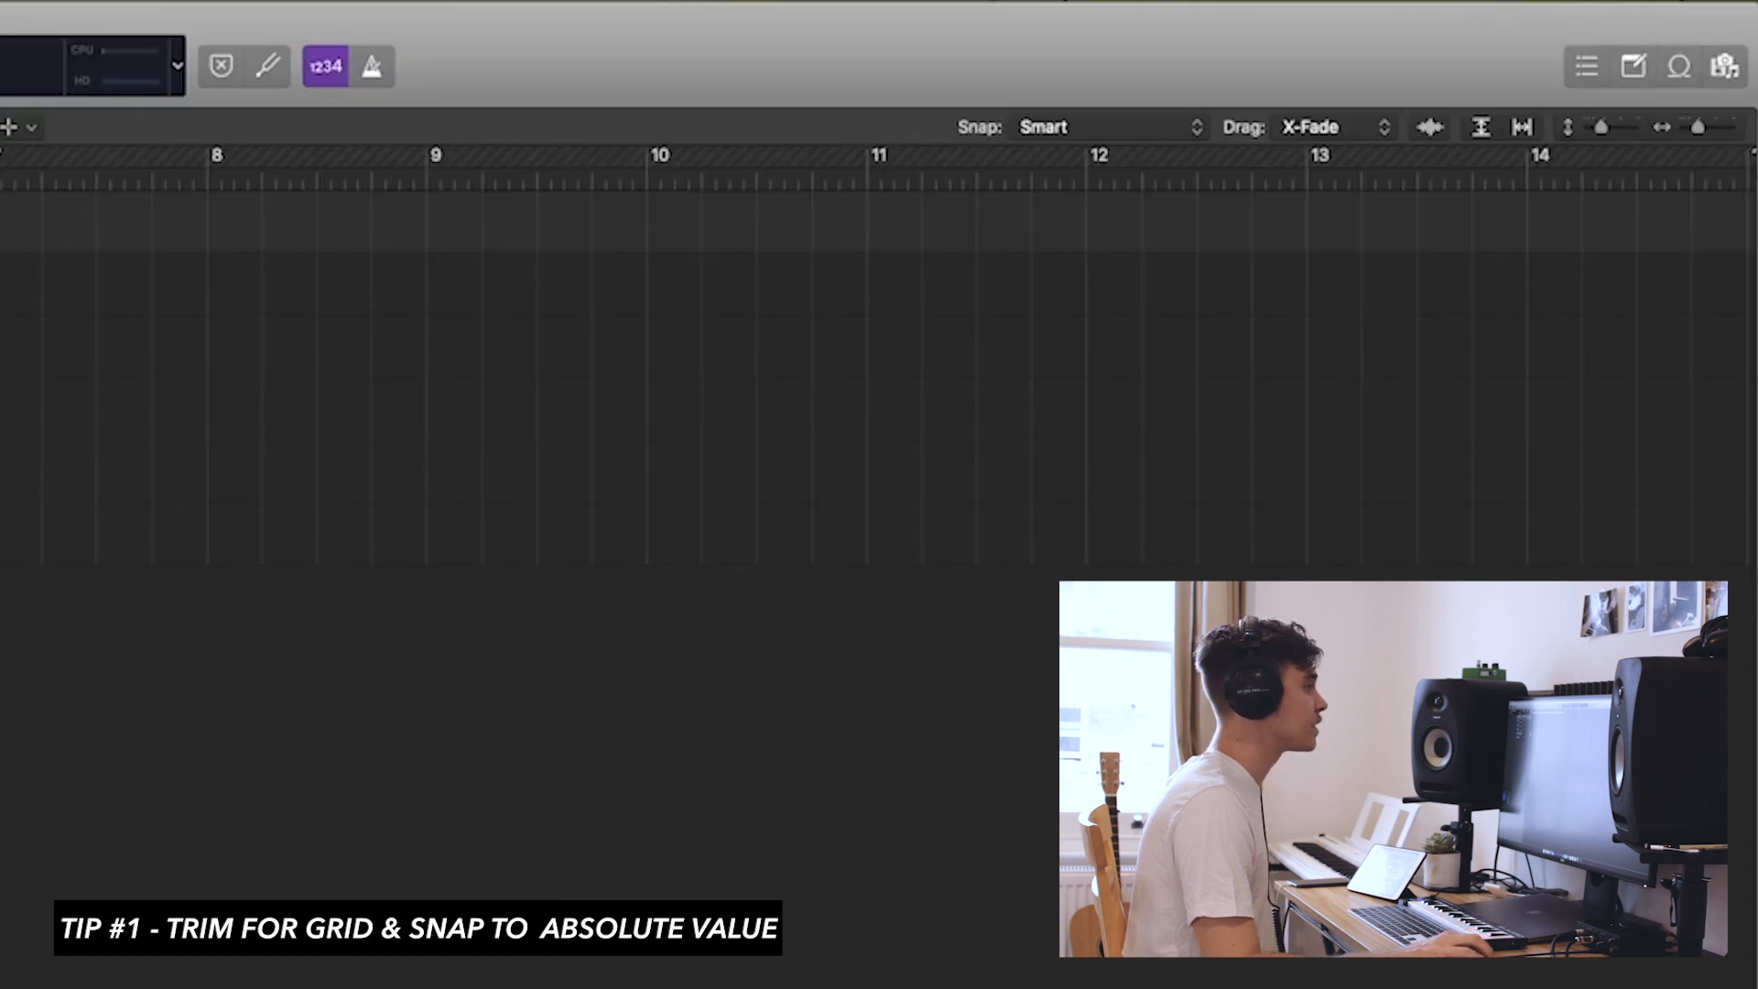
# Open the Snap mode choices, and place a copy of the trimmed kick region on beat 2 of bar 1.
pyautogui.moveTo(1076, 136)
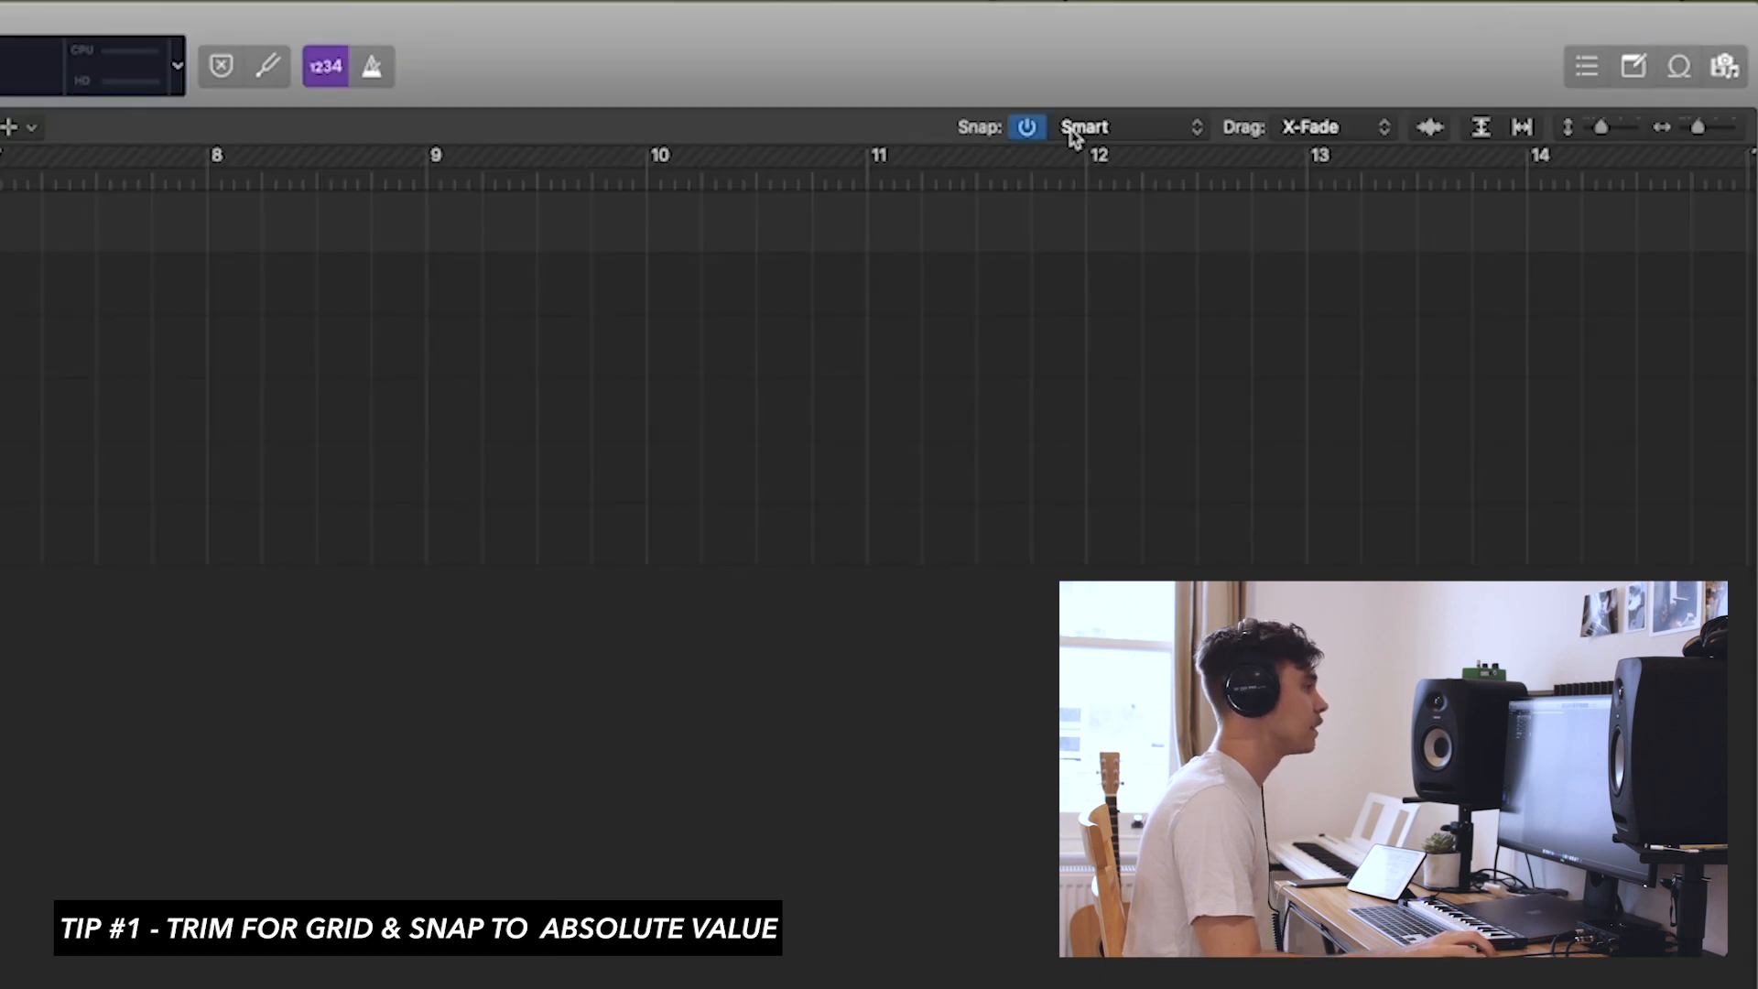
pyautogui.click(1119, 130)
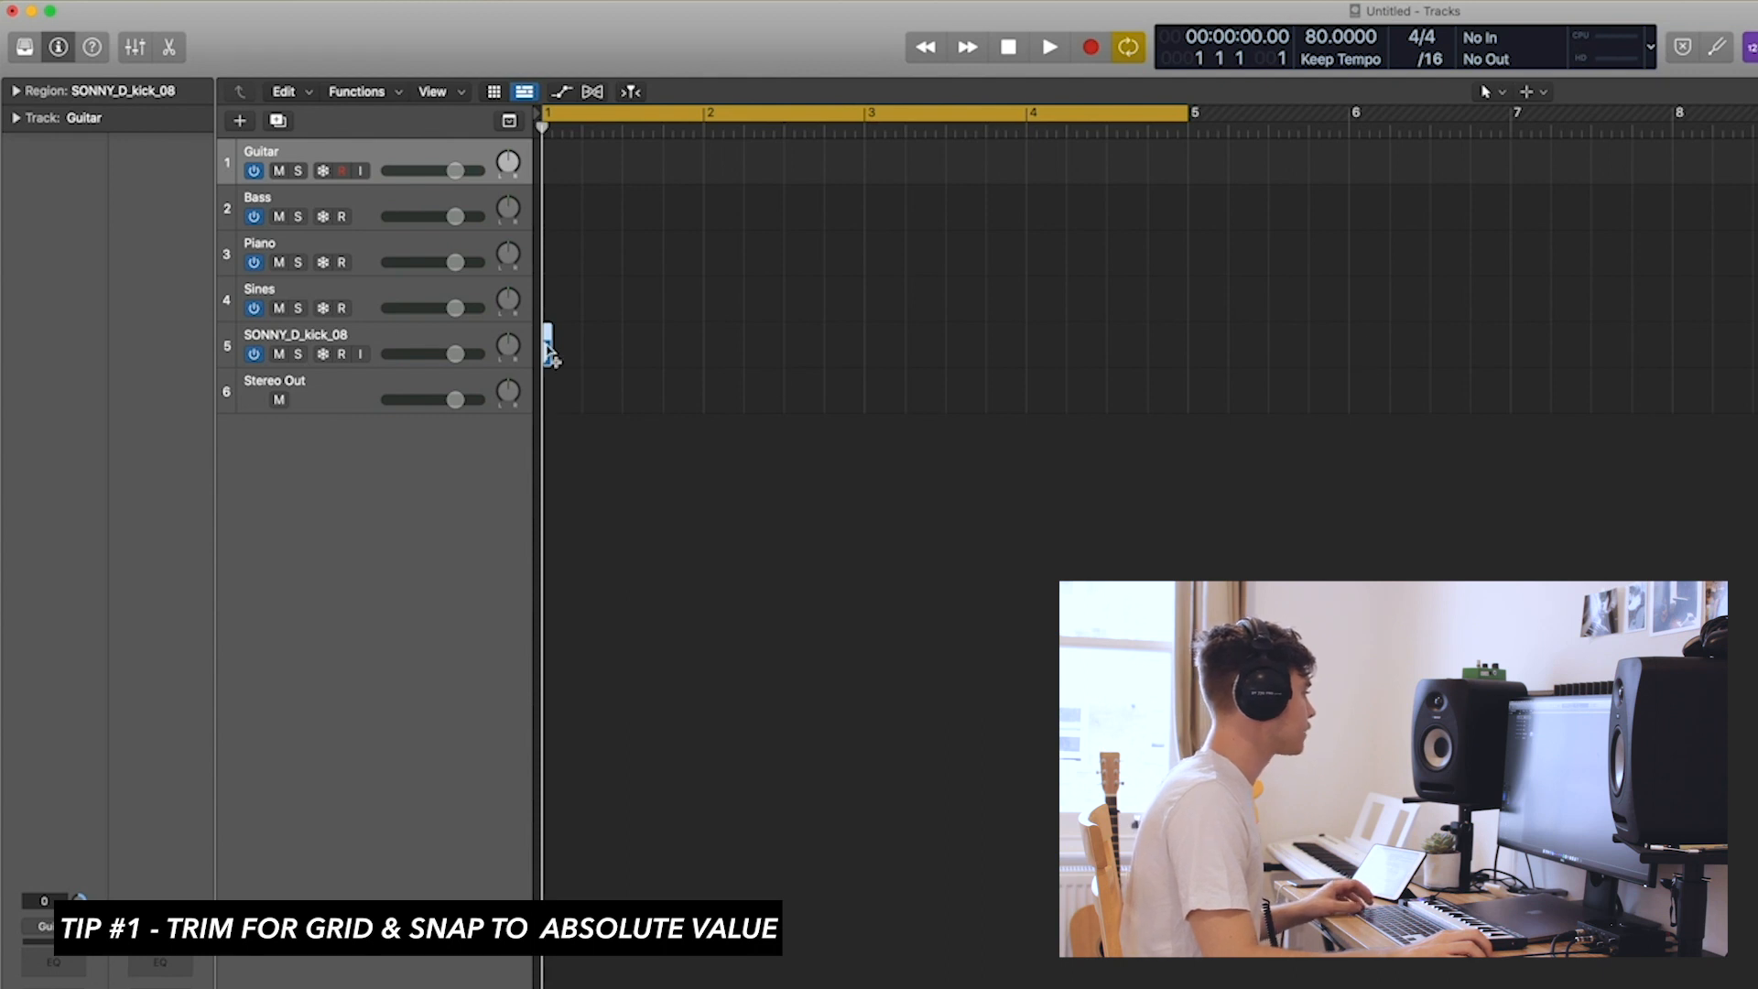
pyautogui.scroll(10, 548, 350)
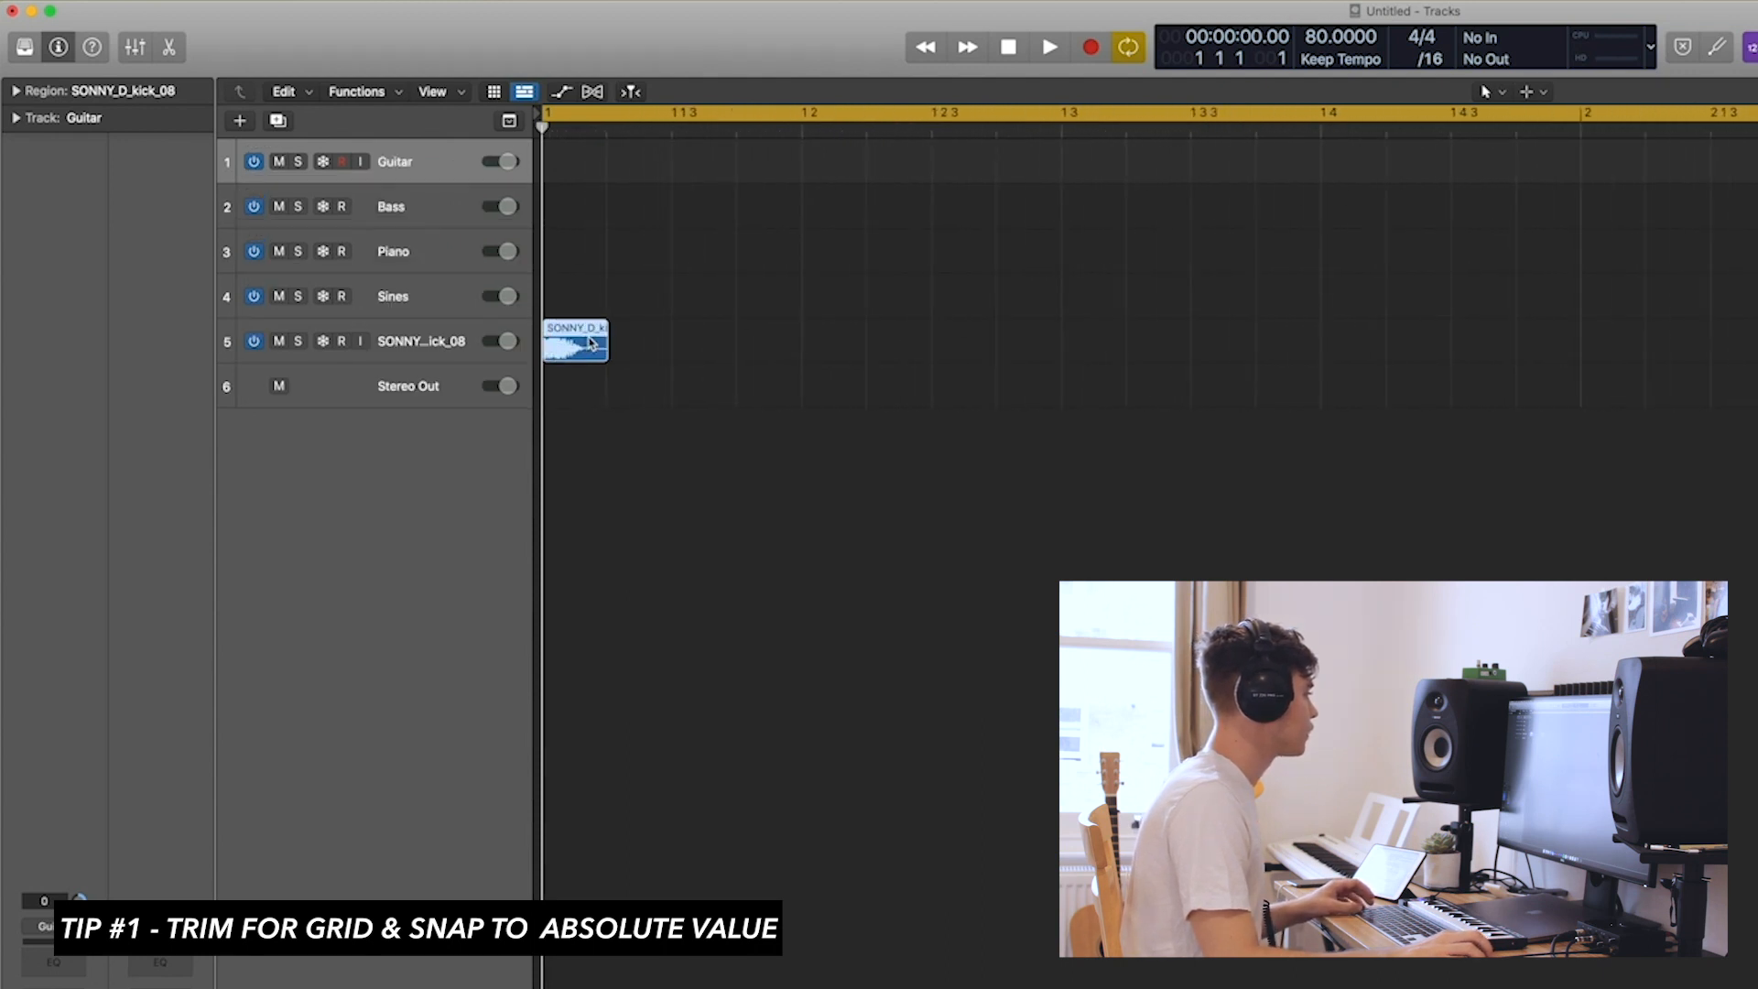
pyautogui.moveTo(605, 351); pyautogui.dragTo(826, 336)
pyautogui.press('super+Left')
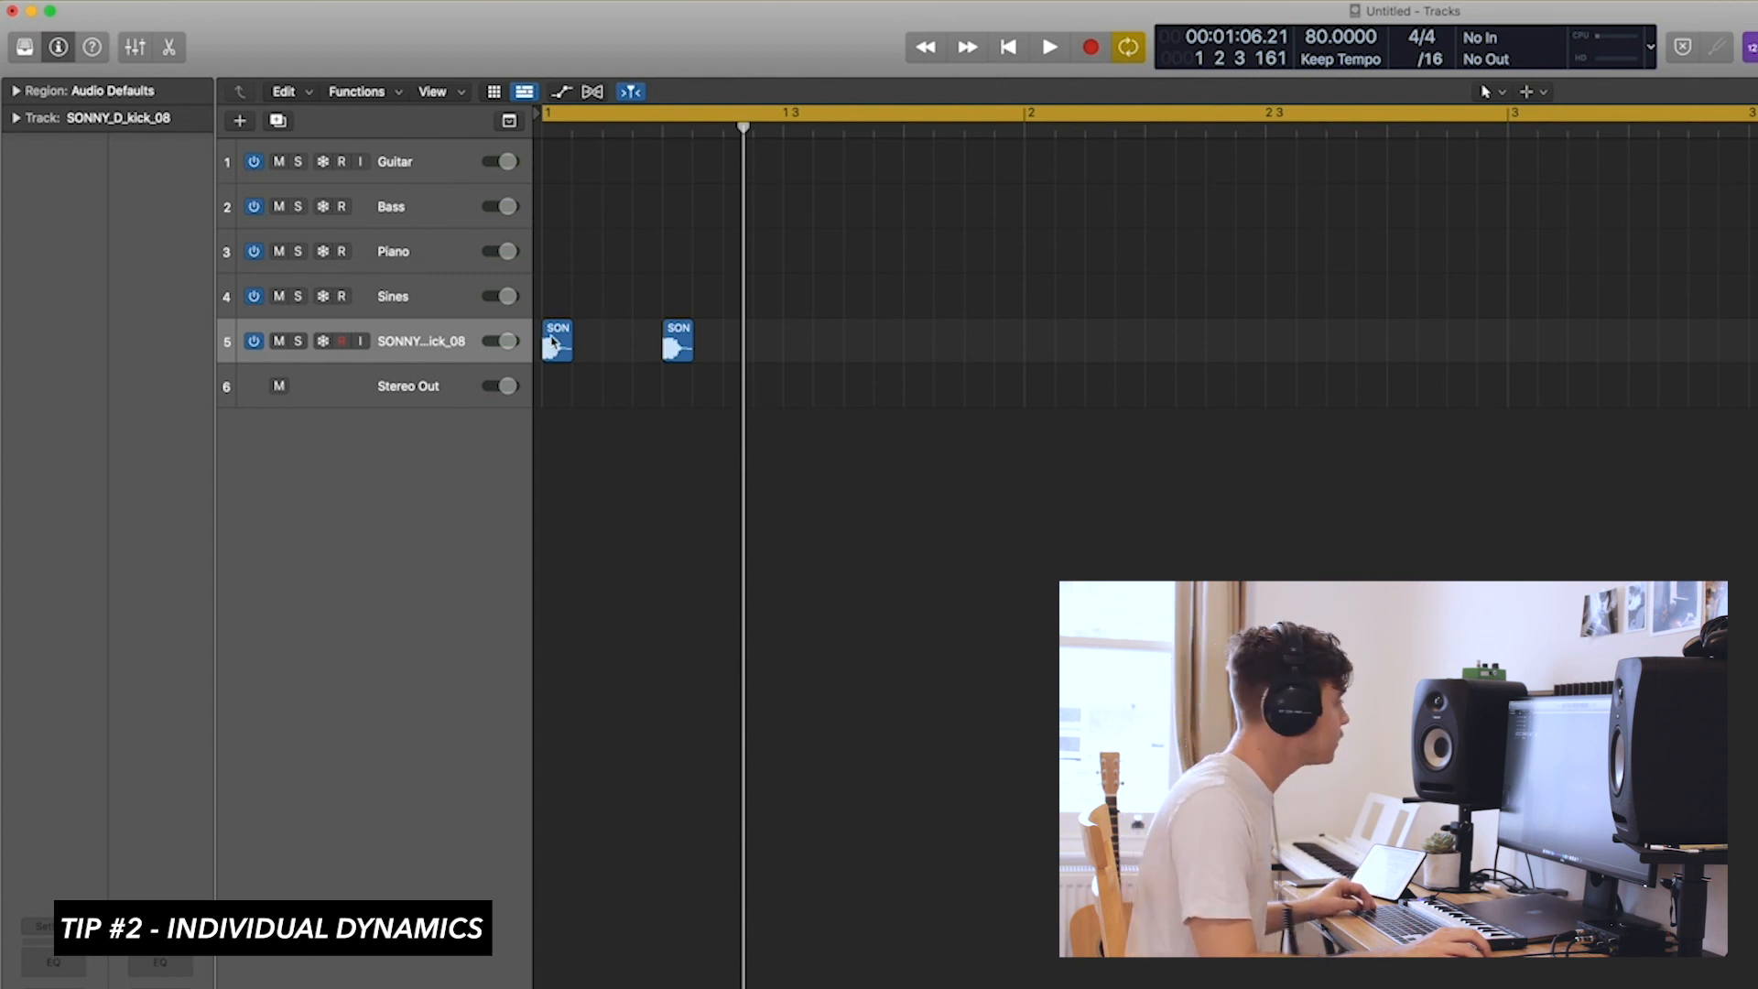
# Copy the first kick region to the sixteenth just before beat 2, and set the copy's gain to -5 dB.
pyautogui.moveTo(555, 339); pyautogui.dragTo(657, 363)
pyautogui.click(16, 90)
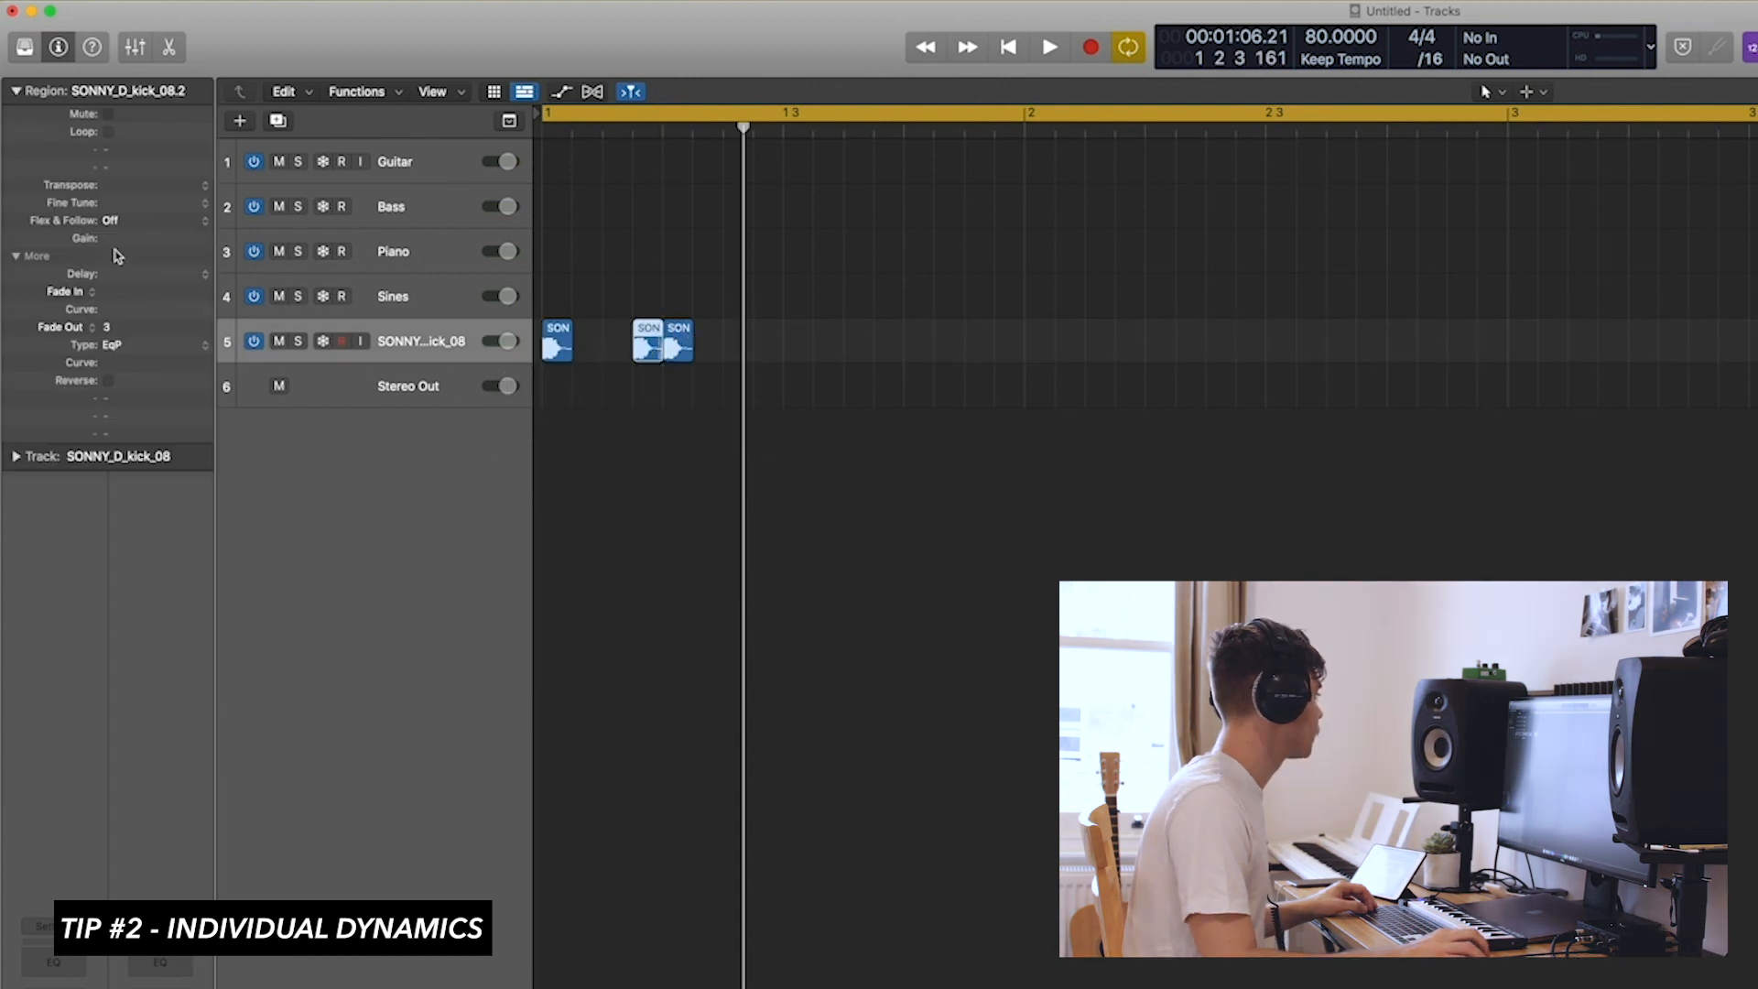
pyautogui.click(13, 256)
pyautogui.doubleClick(146, 240)
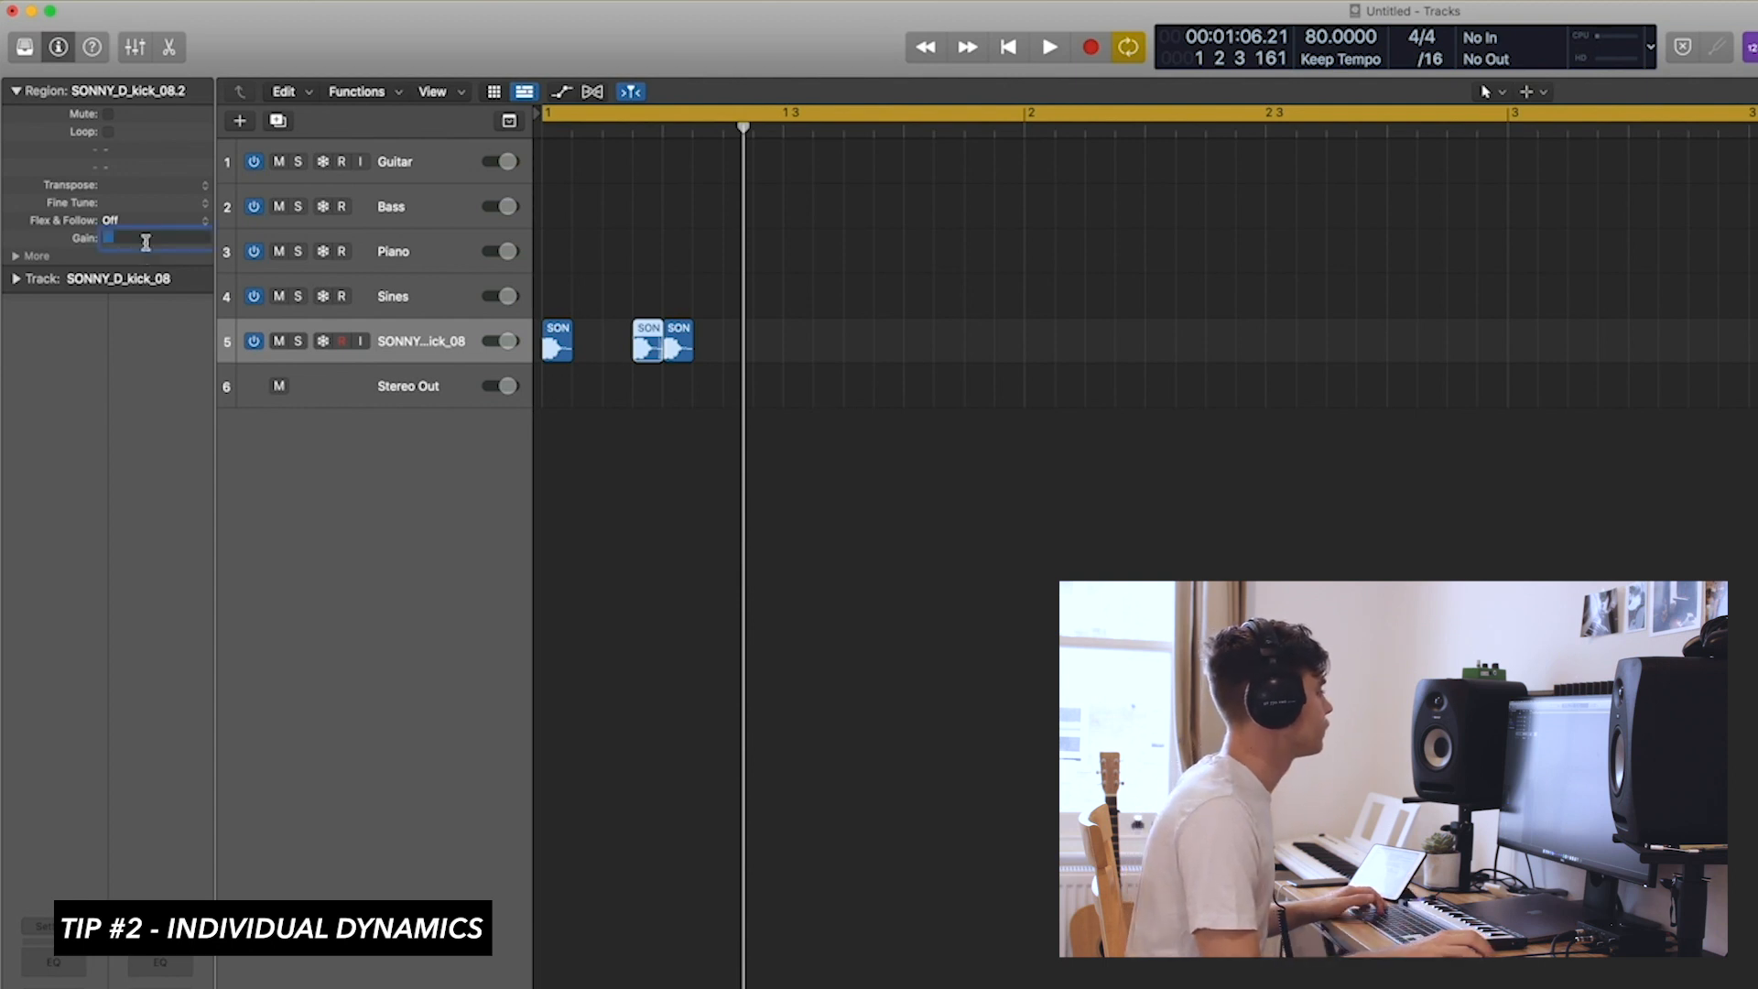
pyautogui.write('-5')
pyautogui.press('Return')
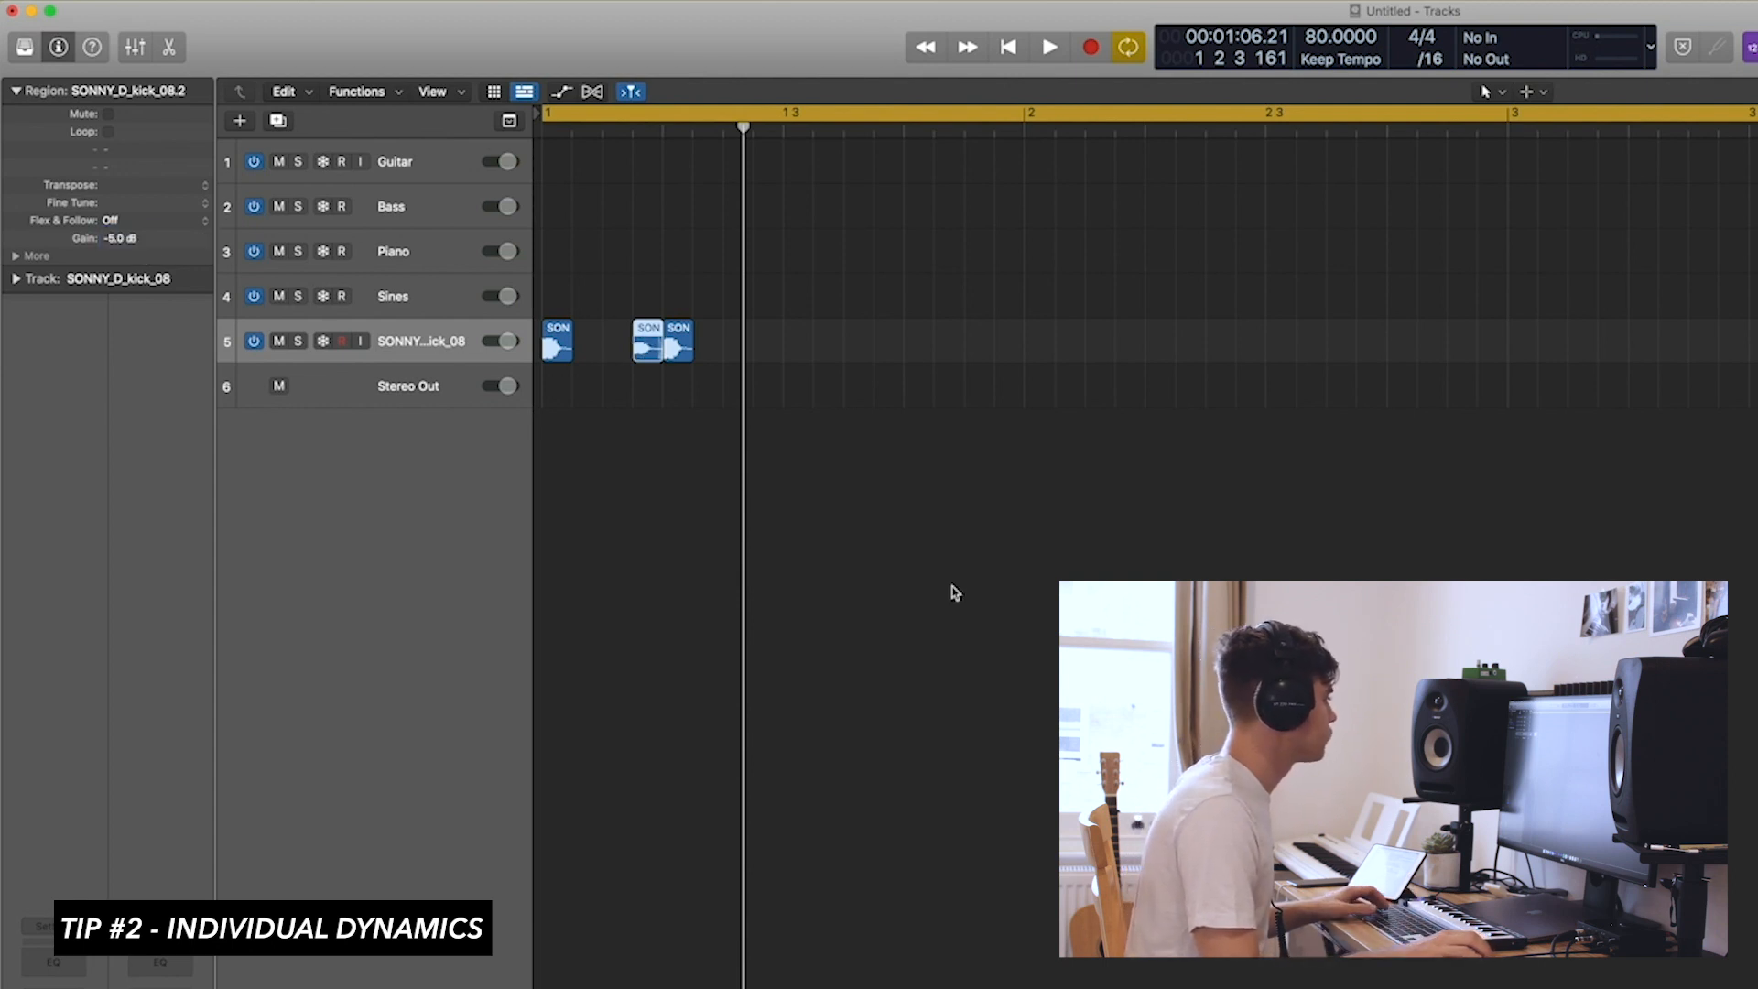
pyautogui.press('space')
pyautogui.press('space')
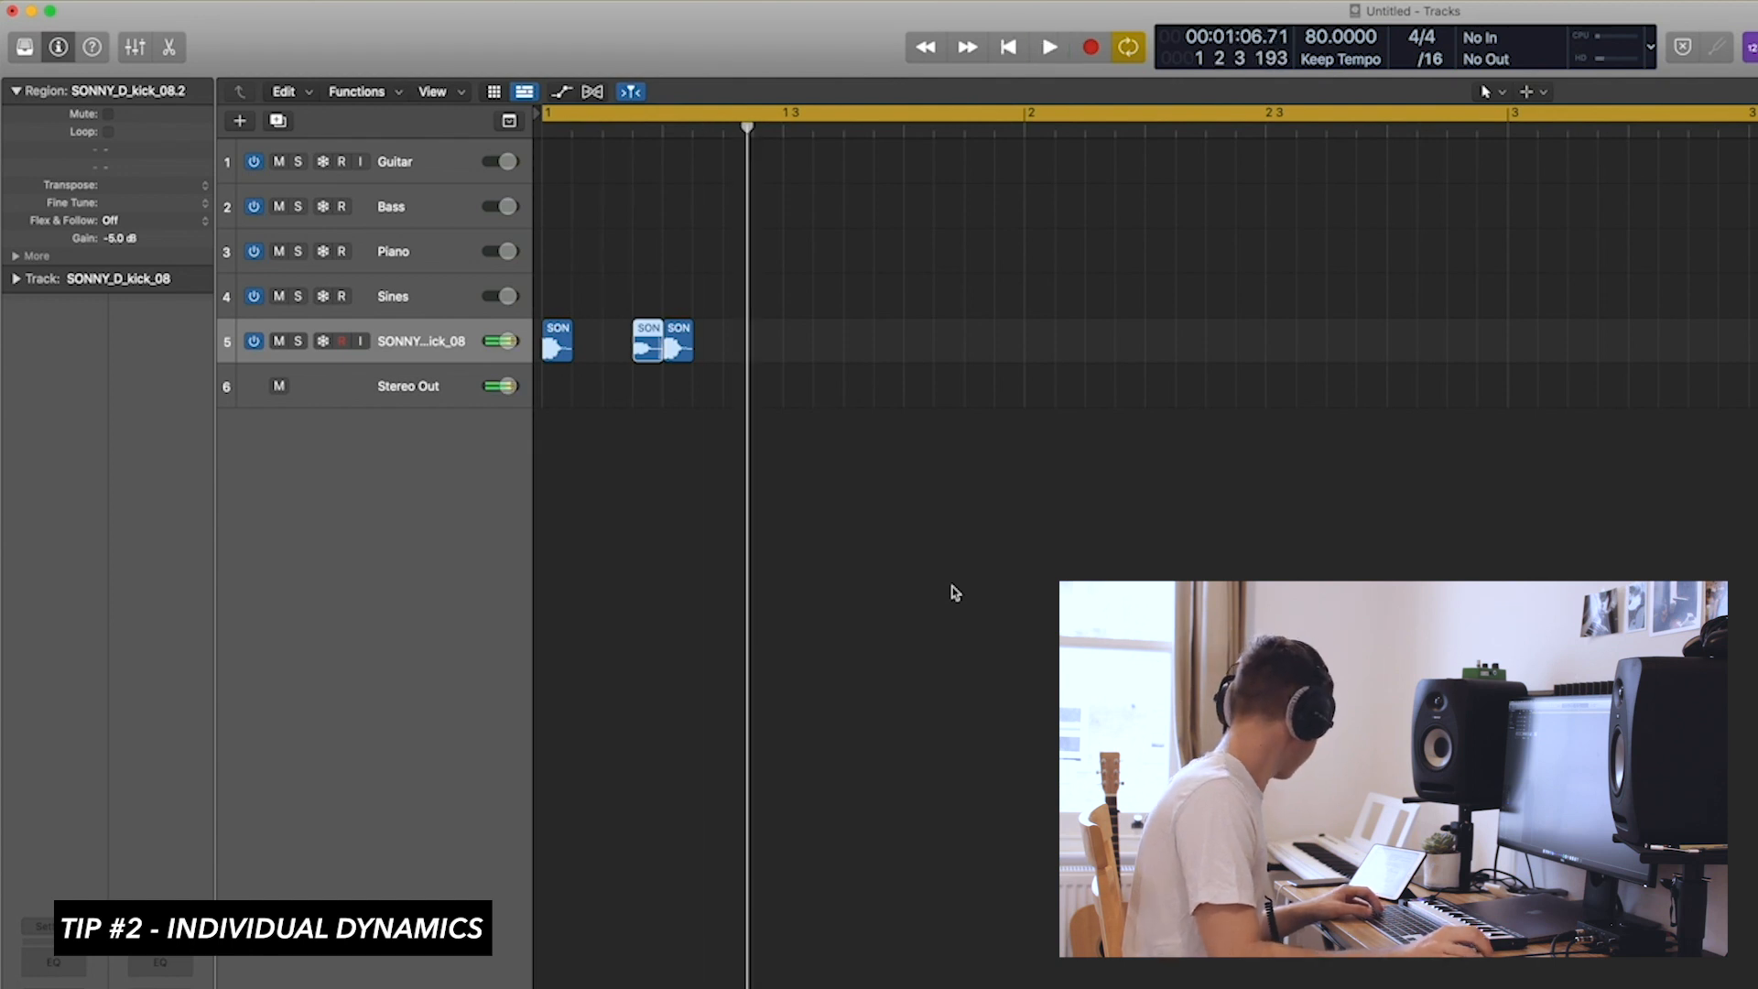
pyautogui.click(881, 575)
pyautogui.click(881, 575)
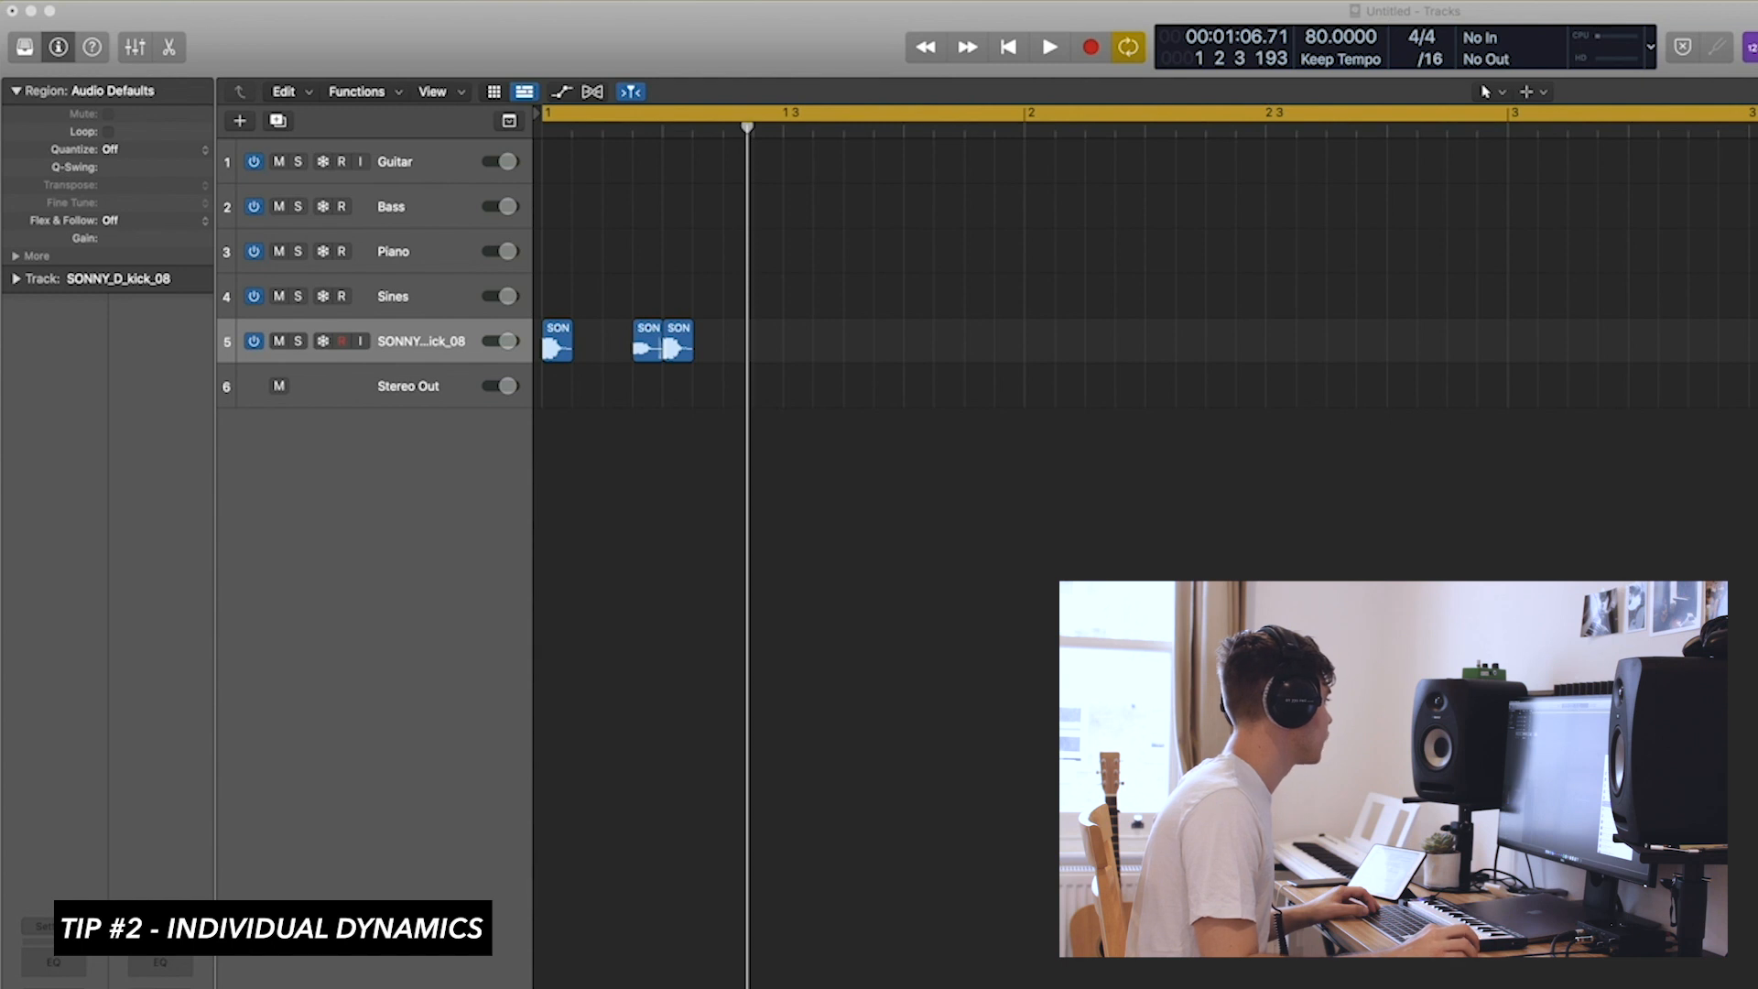
# Add the SO_BRAX_chh_brass sample on a new audio track from bar 1, repeating it every eighth note for four hits.
pyautogui.moveTo(641, 830); pyautogui.dragTo(553, 812)
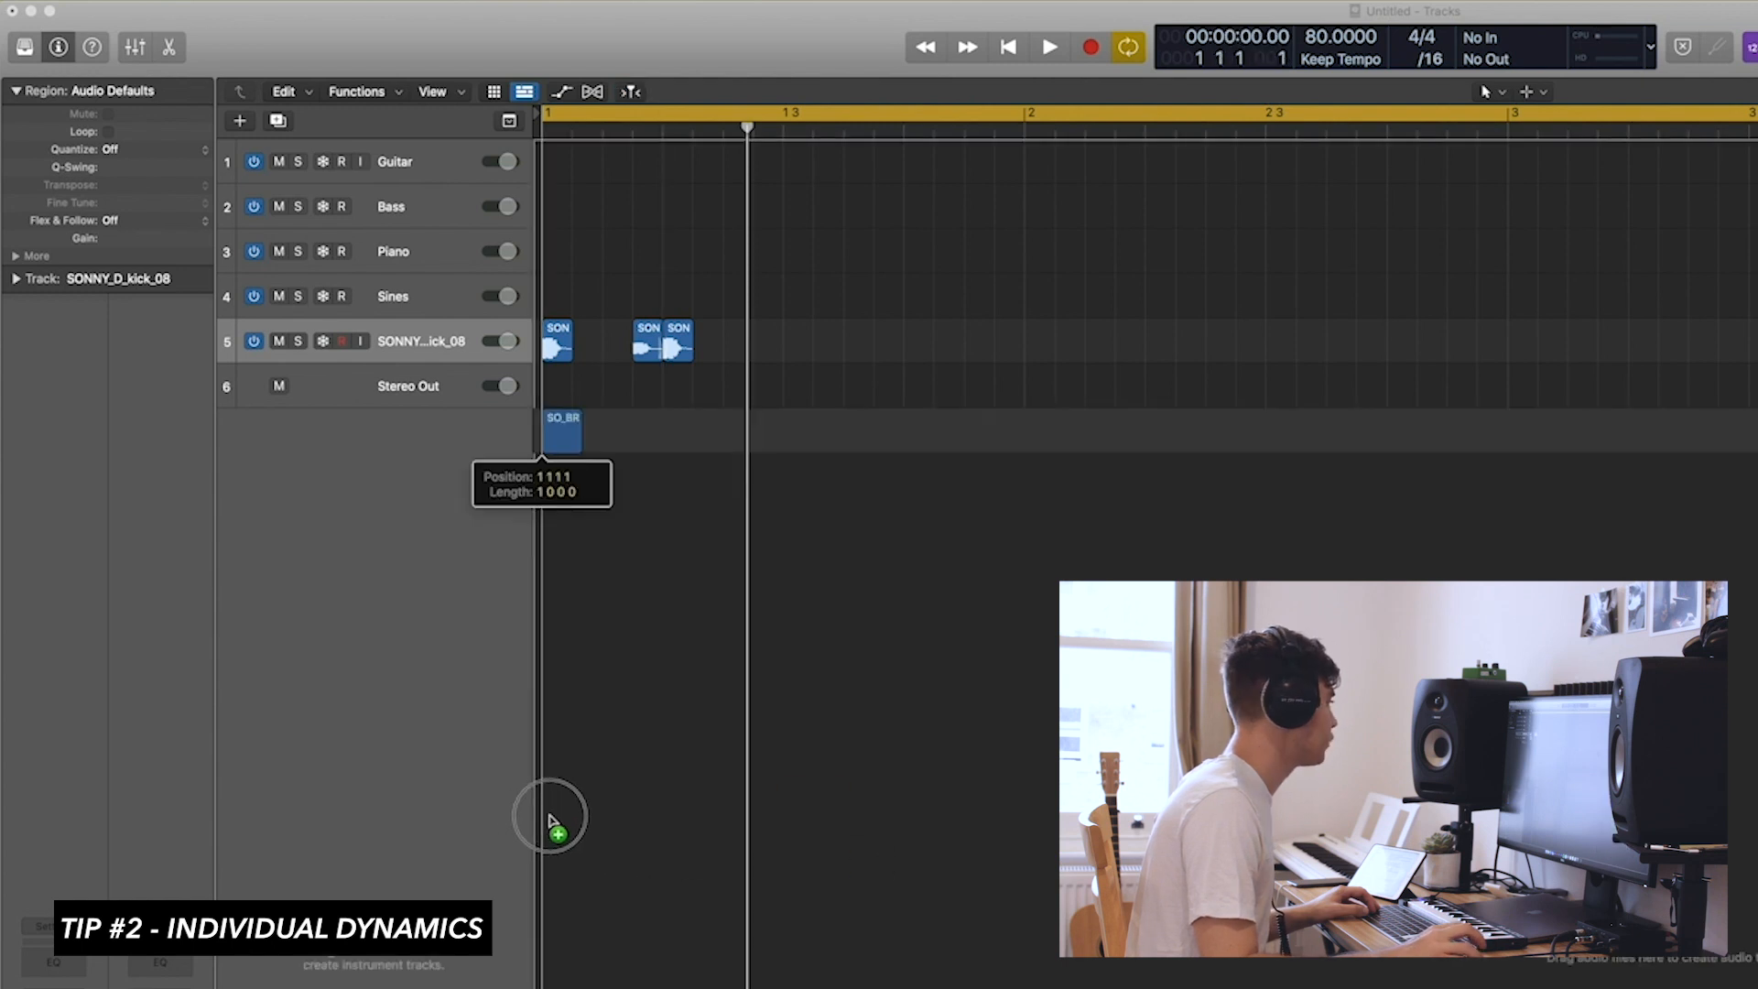
pyautogui.click(712, 495)
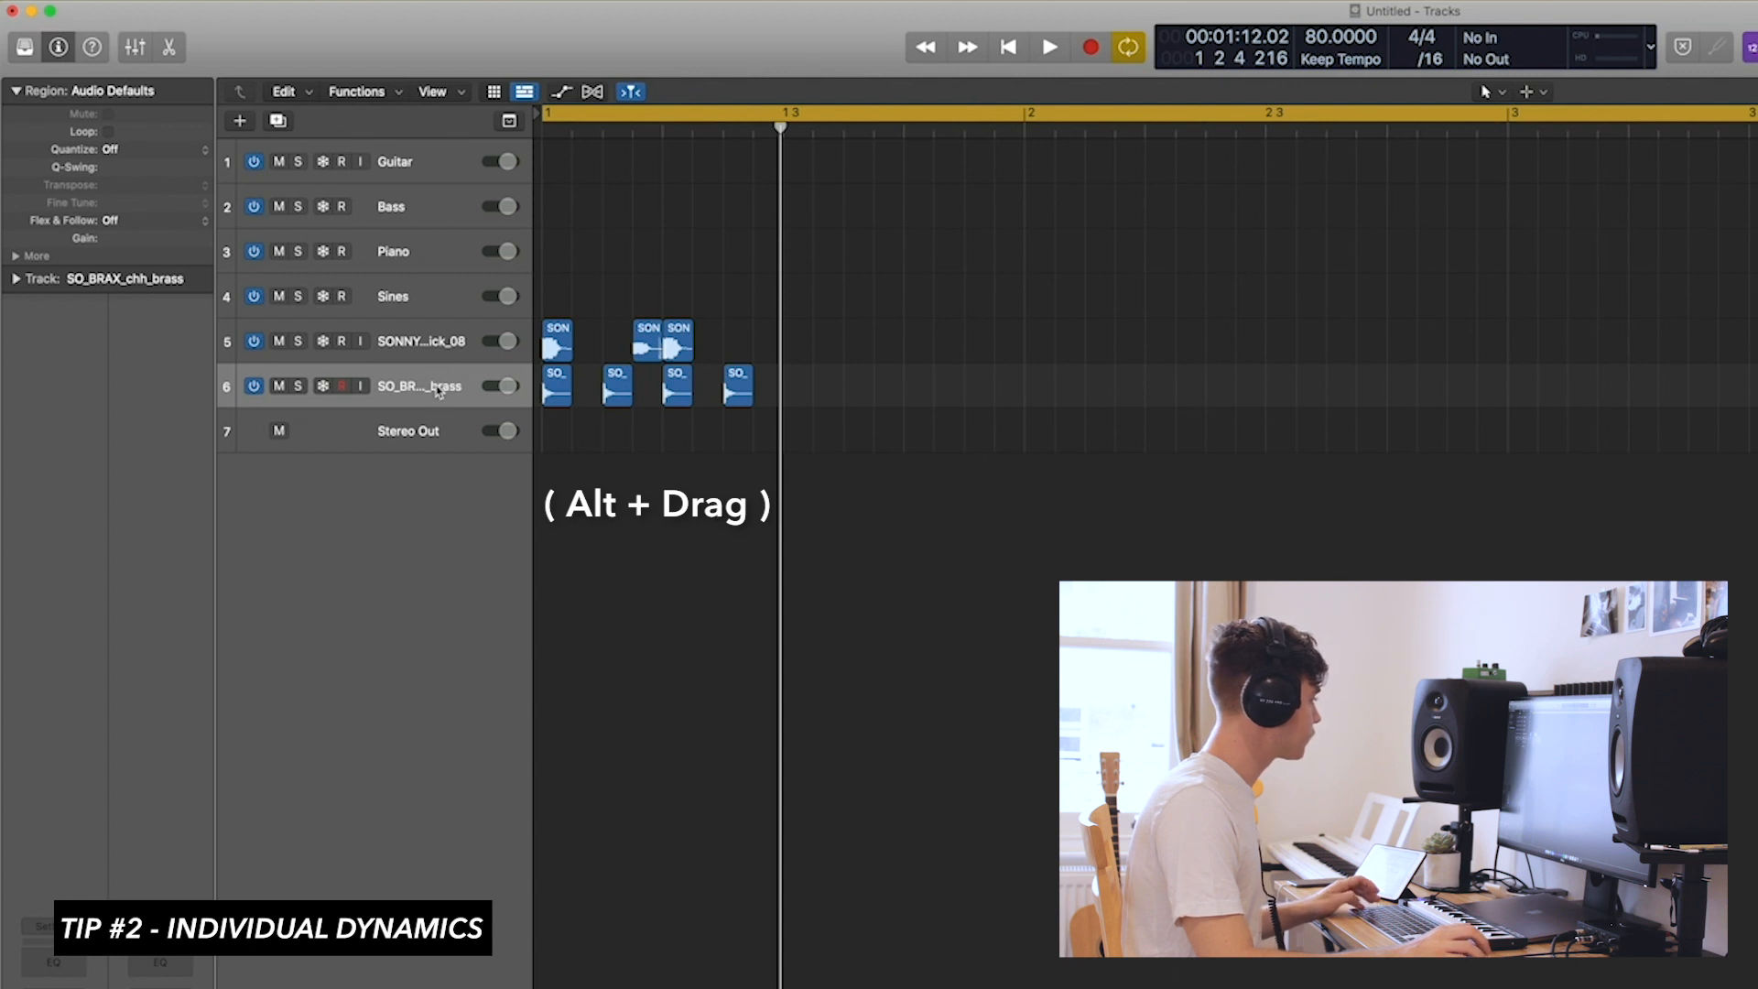
# Duplicate the hi-hat track with its four regions, panning the original to about -21 and the duplicate to about +31.
pyautogui.moveTo(438, 392); pyautogui.dragTo(466, 423)
pyautogui.scroll(-3, 593, 517)
pyautogui.scroll(5, 593, 513)
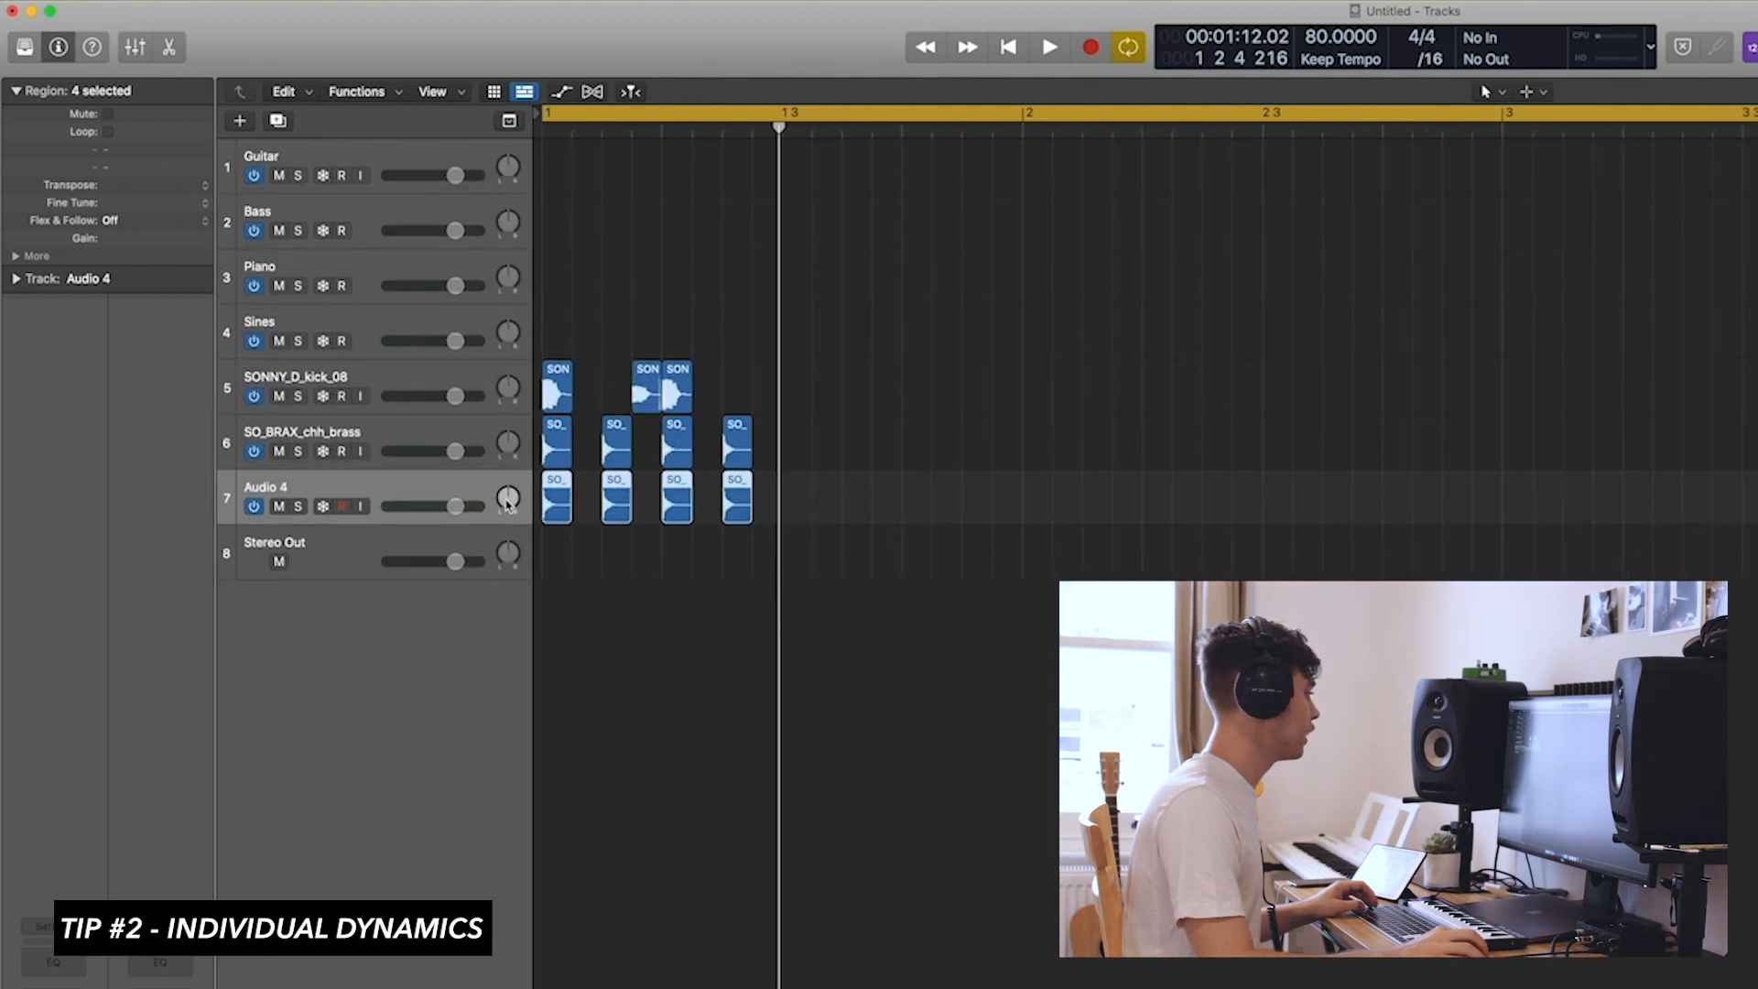
pyautogui.moveTo(510, 452); pyautogui.dragTo(503, 476)
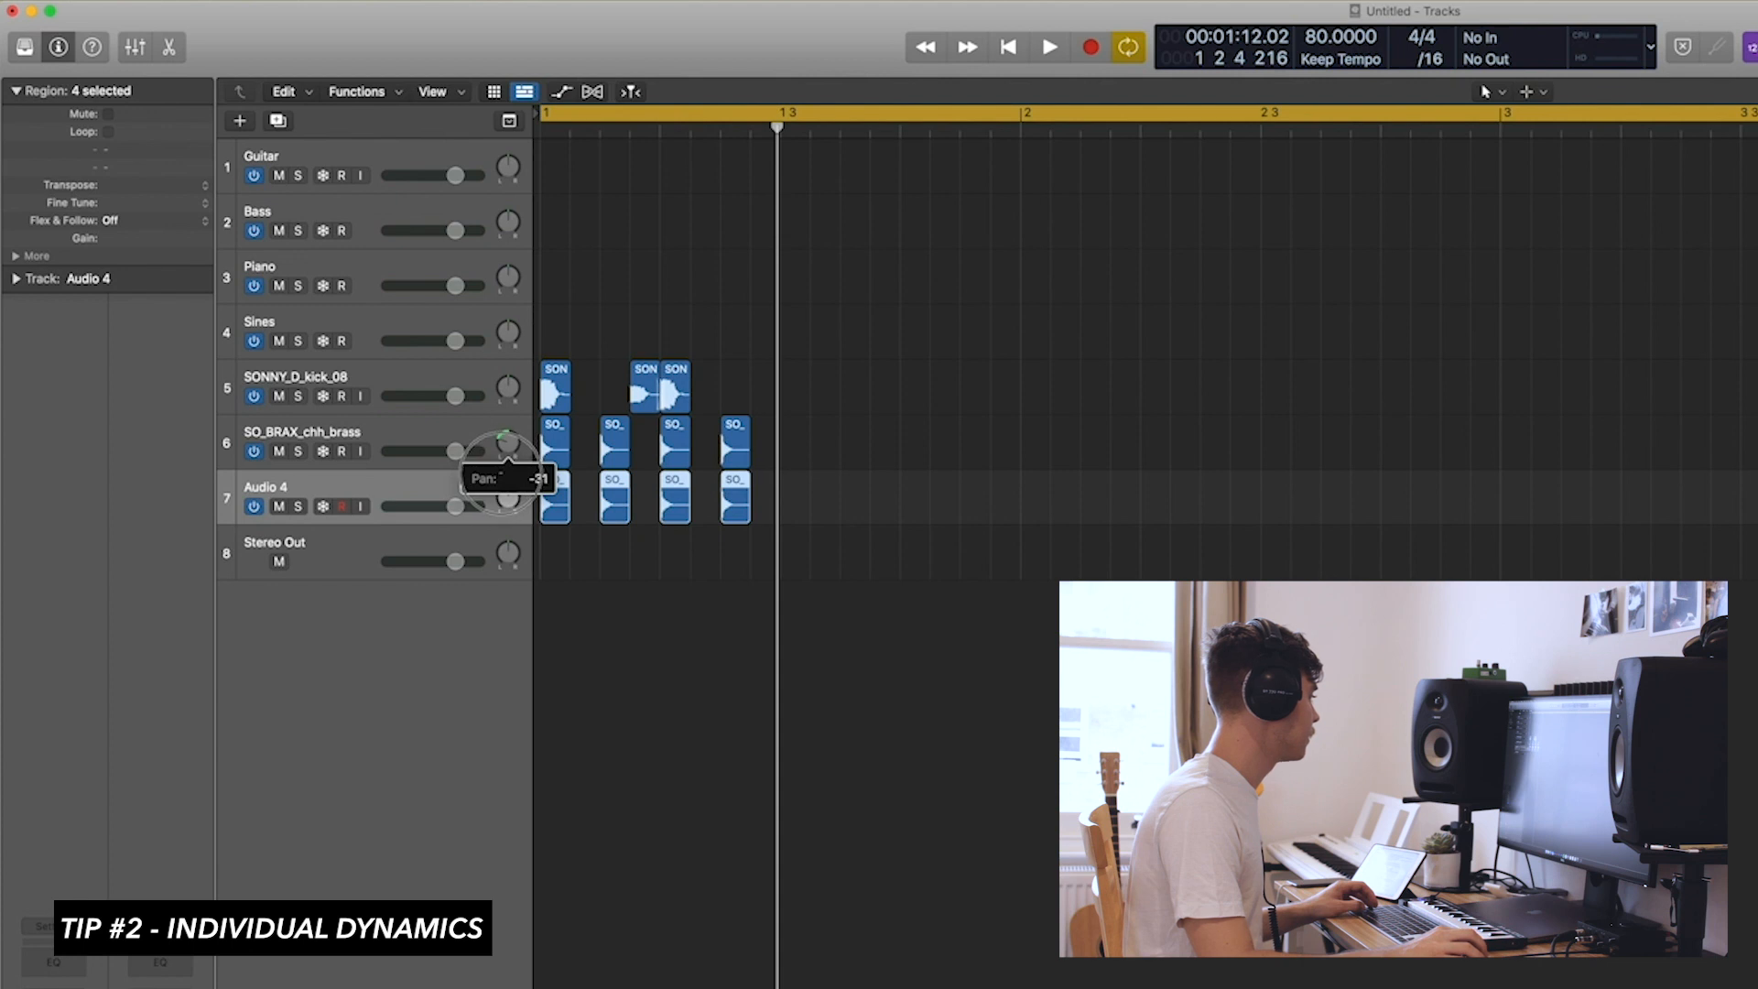
pyautogui.moveTo(508, 497); pyautogui.dragTo(515, 473)
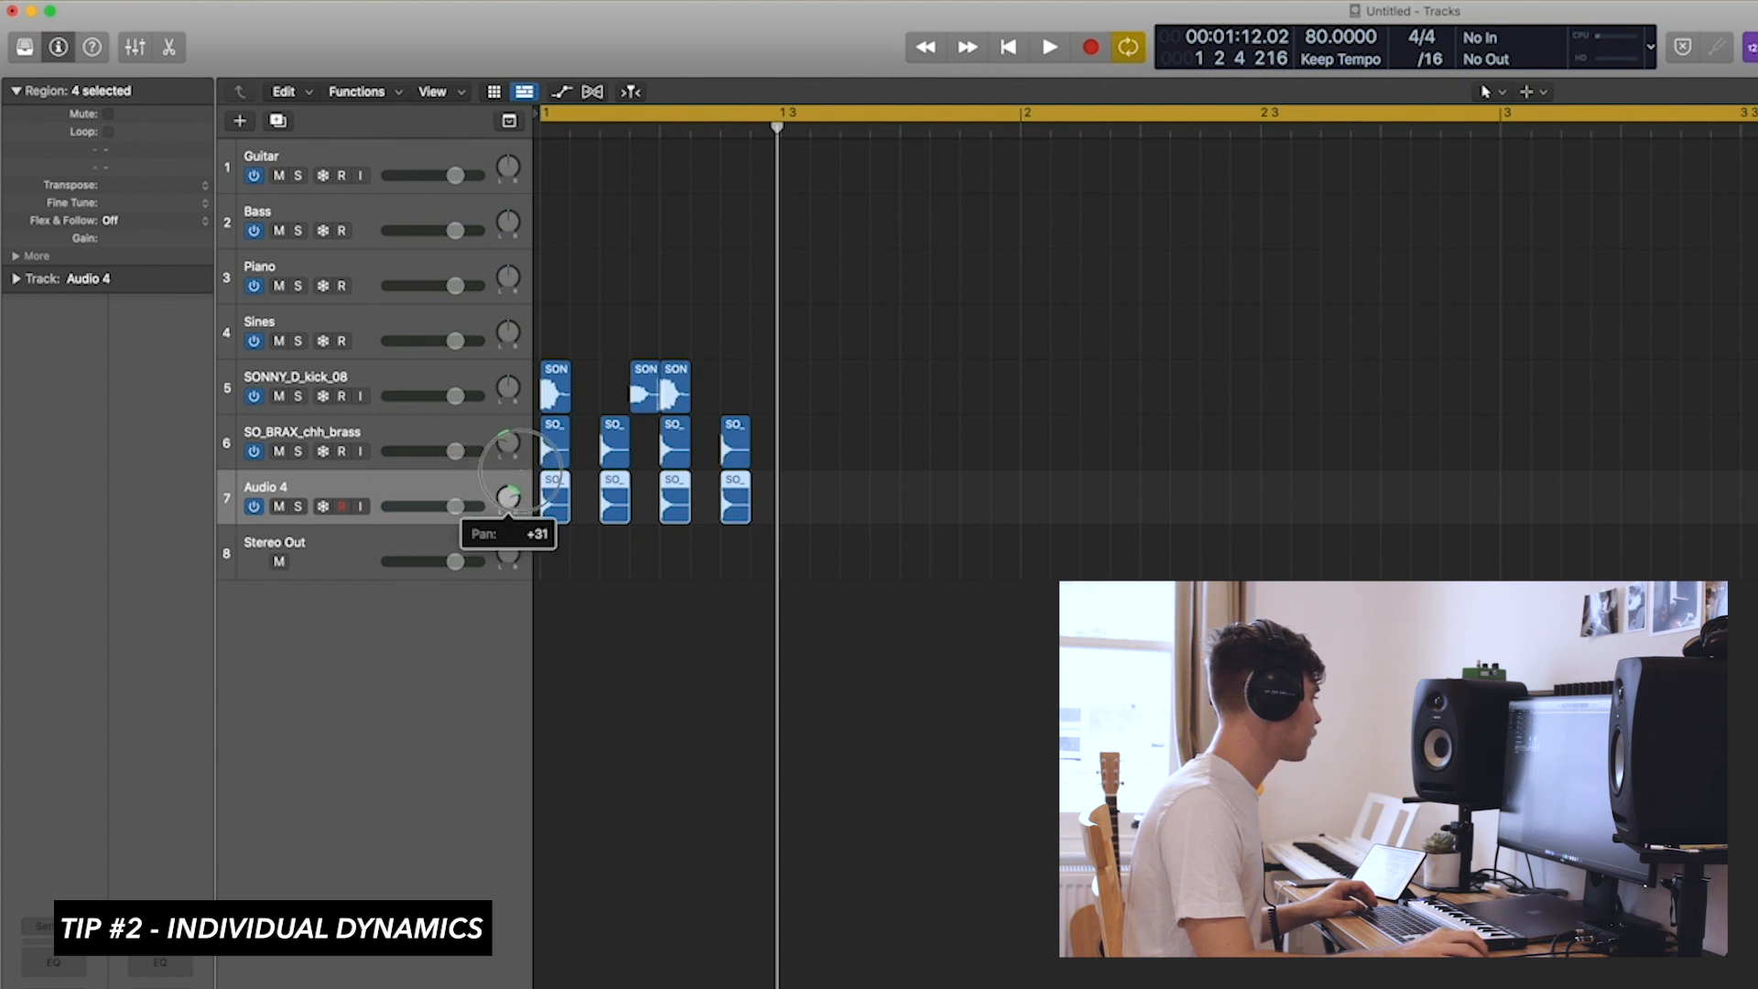
# Shift the four hi-hat regions on the Audio 4 track forward by one sixteenth note and set their gain to -10 dB.
pyautogui.click(620, 563)
pyautogui.moveTo(776, 502); pyautogui.dragTo(591, 503)
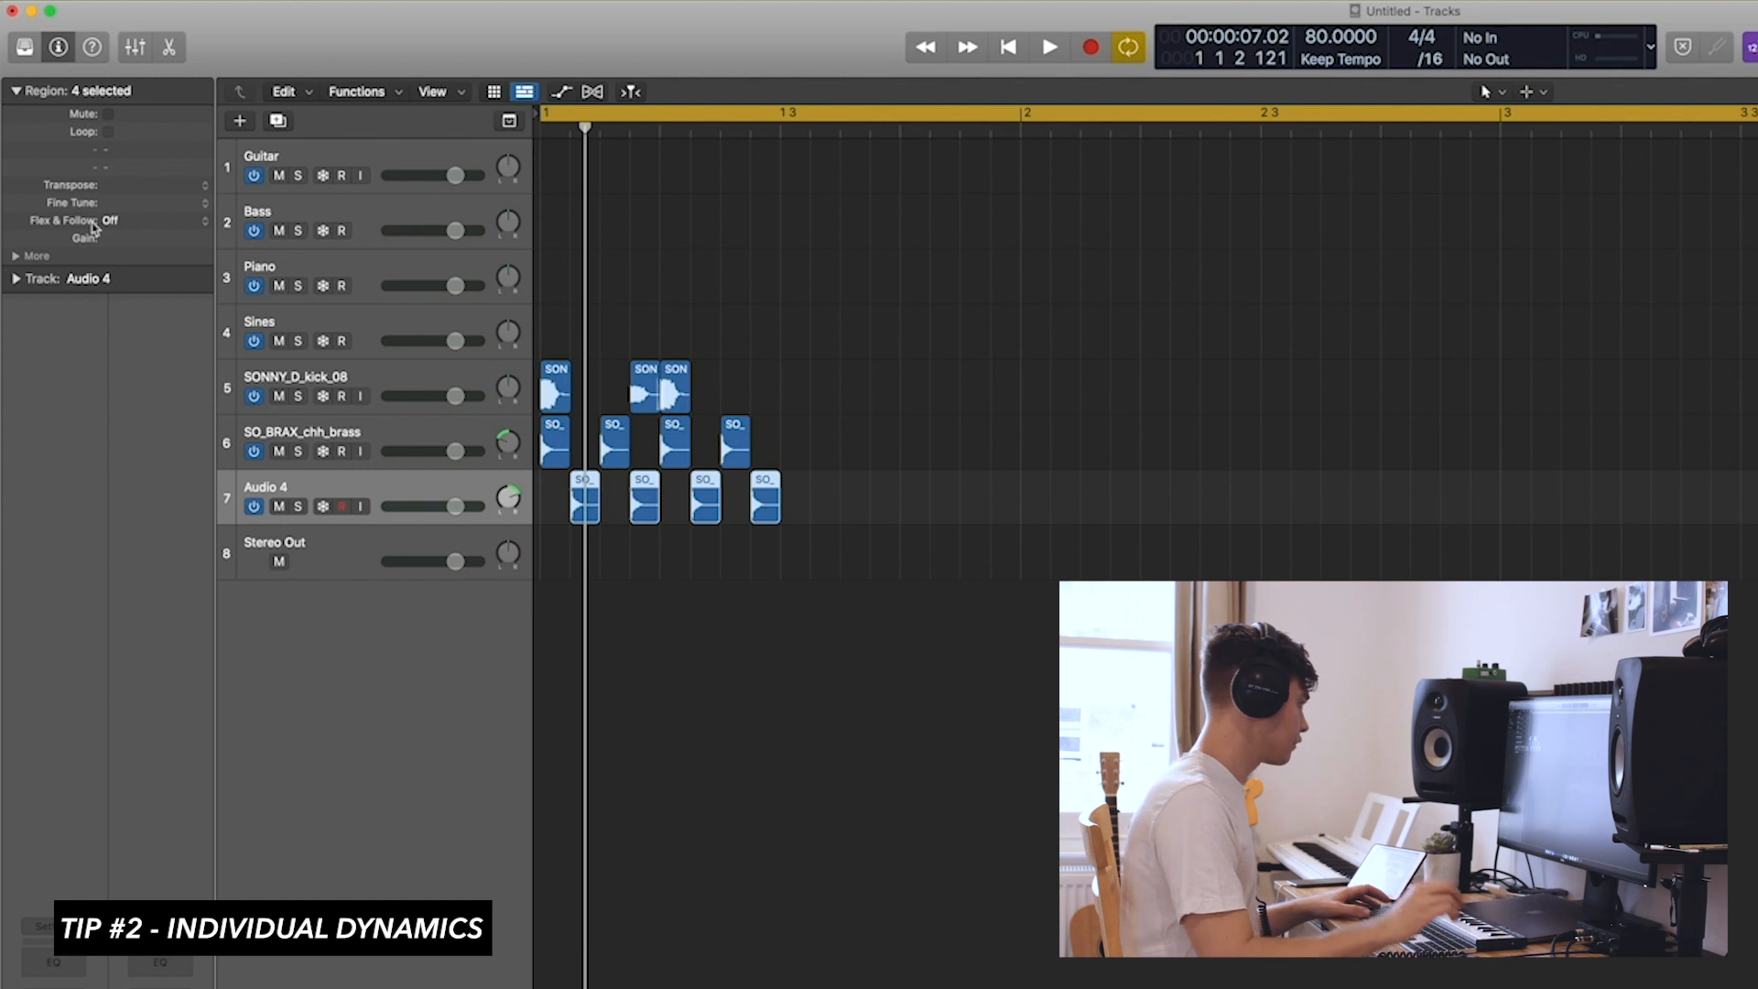
pyautogui.doubleClick(129, 238)
pyautogui.write('-10')
pyautogui.press('Return')
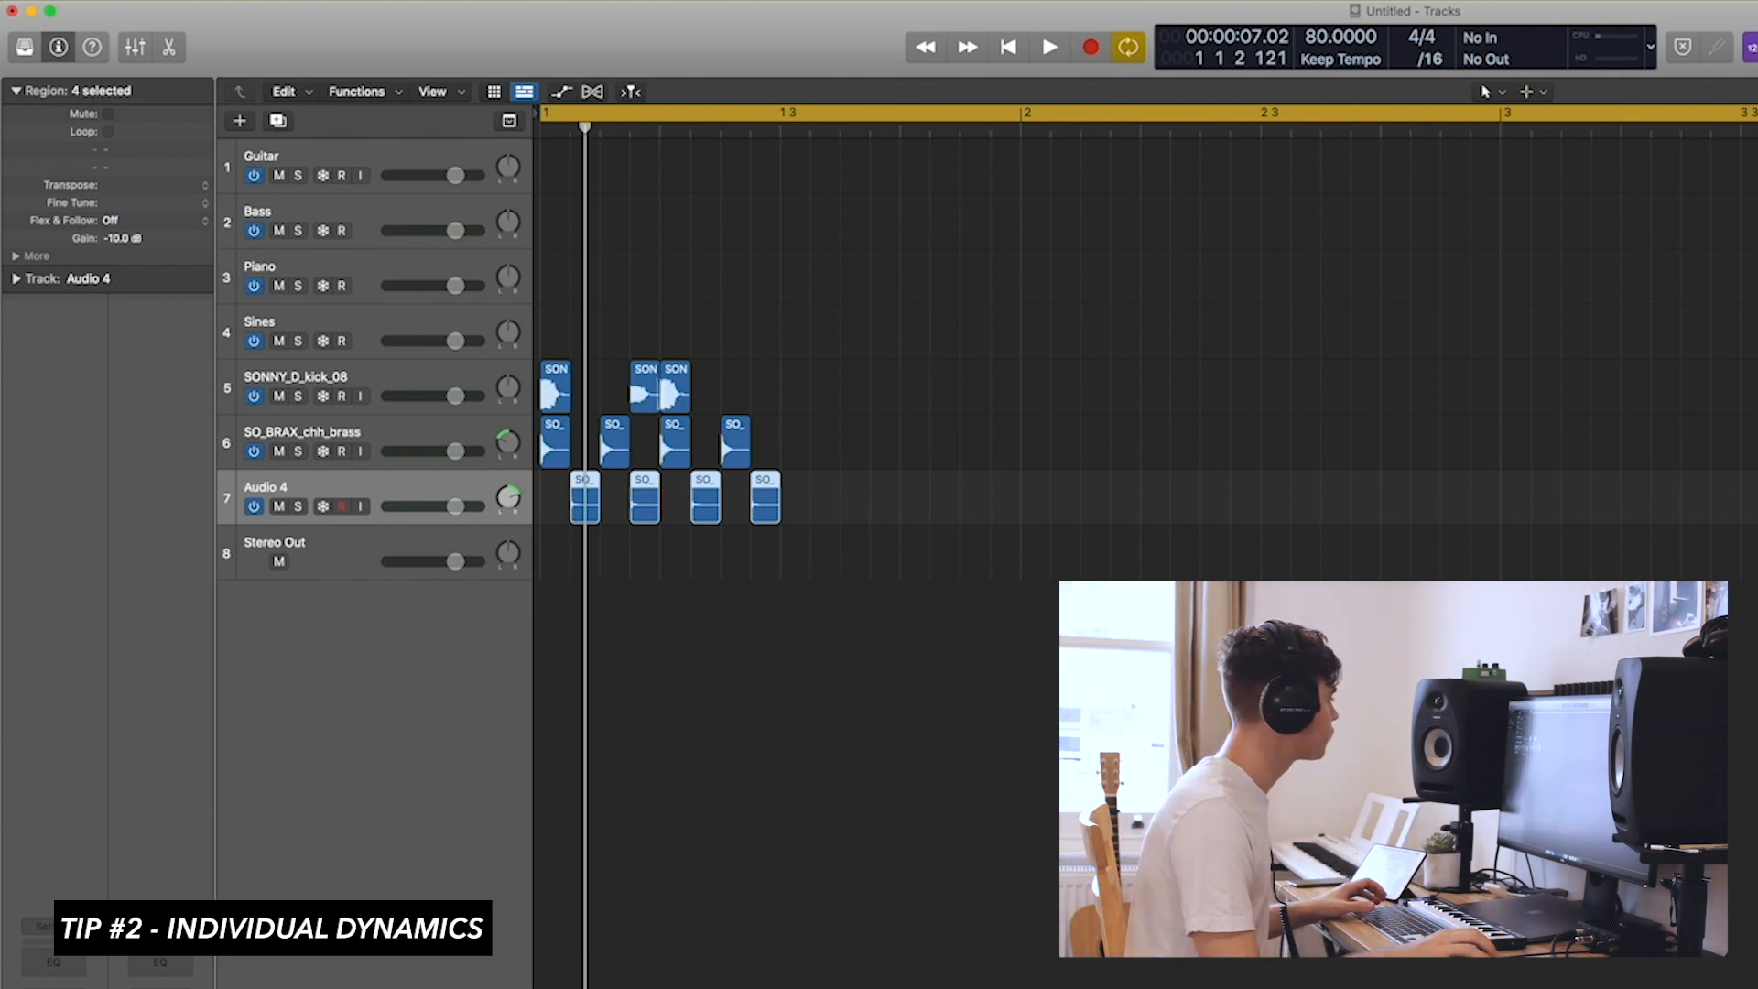
pyautogui.press('space')
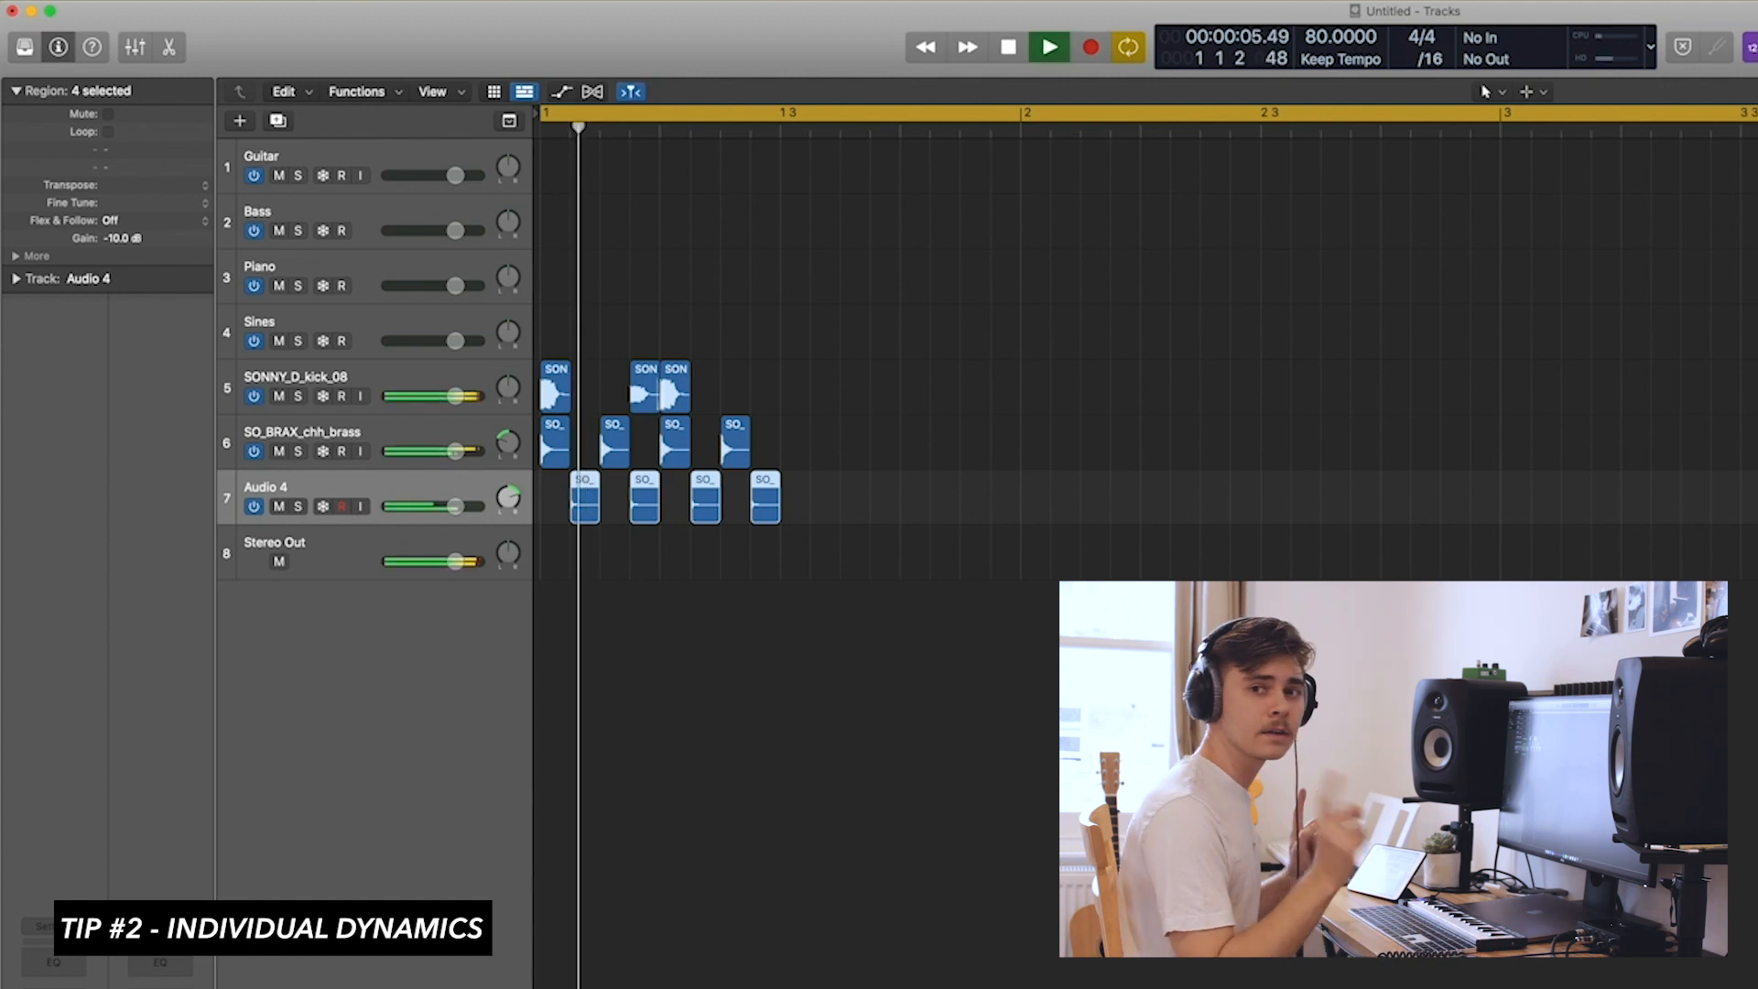
pyautogui.click(749, 738)
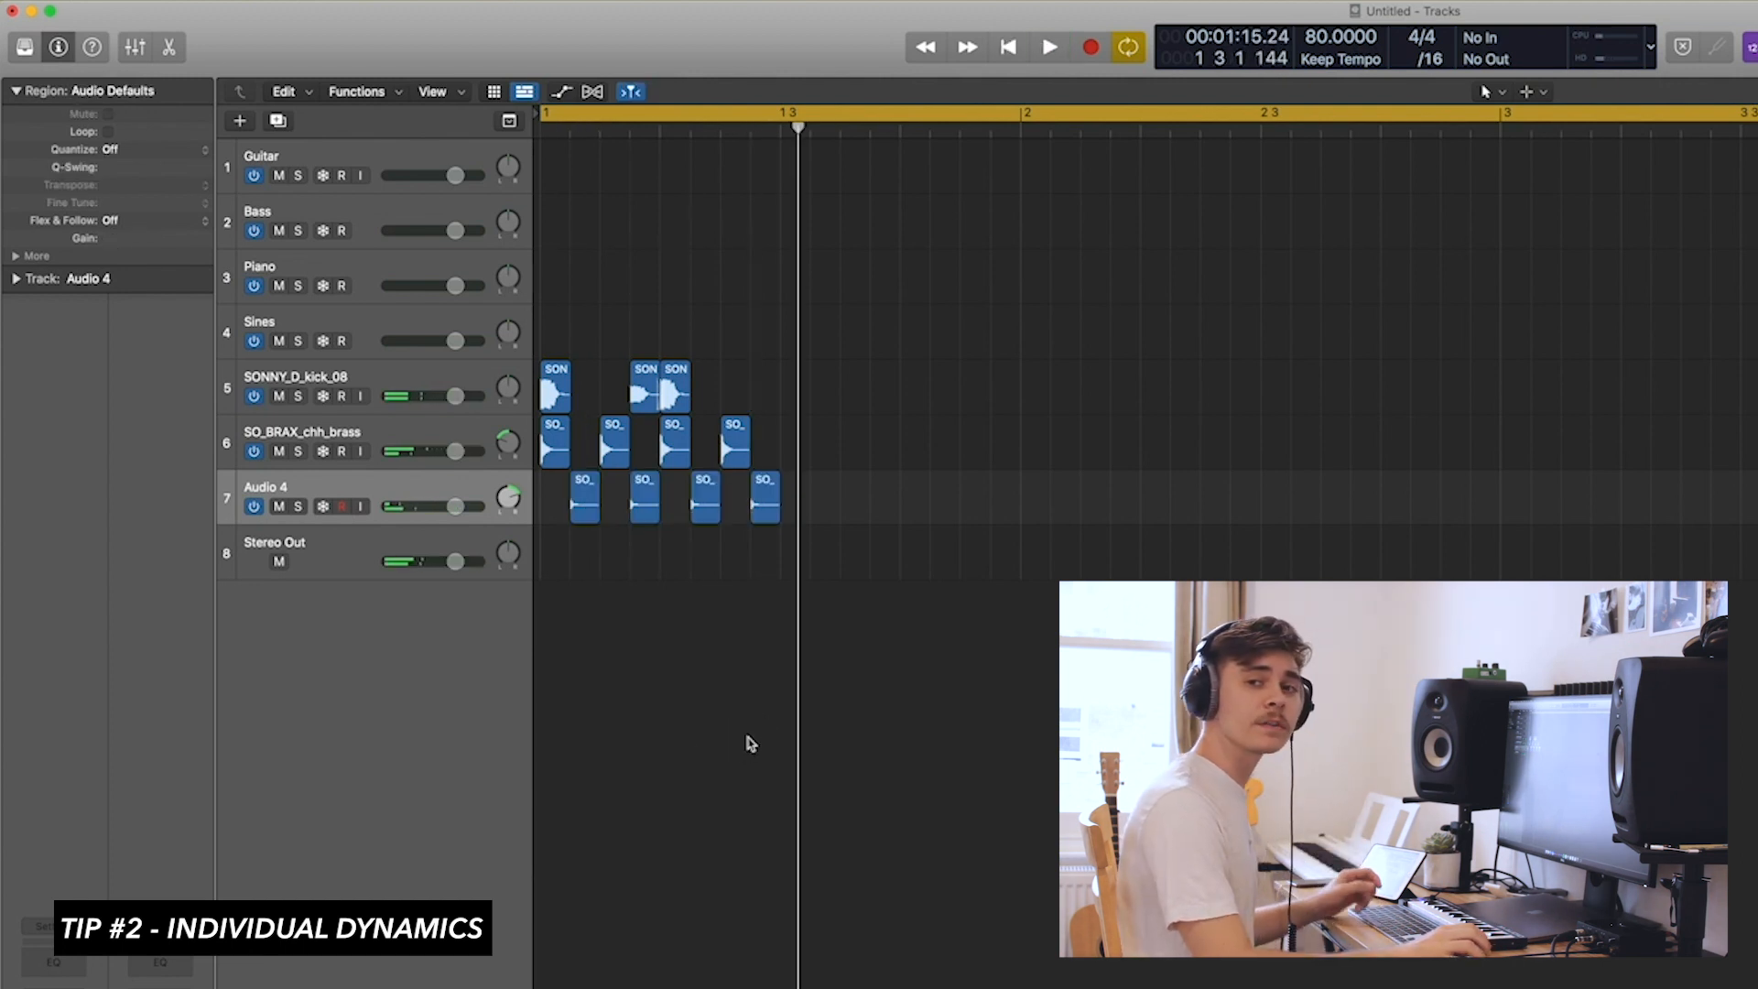
pyautogui.click(401, 485)
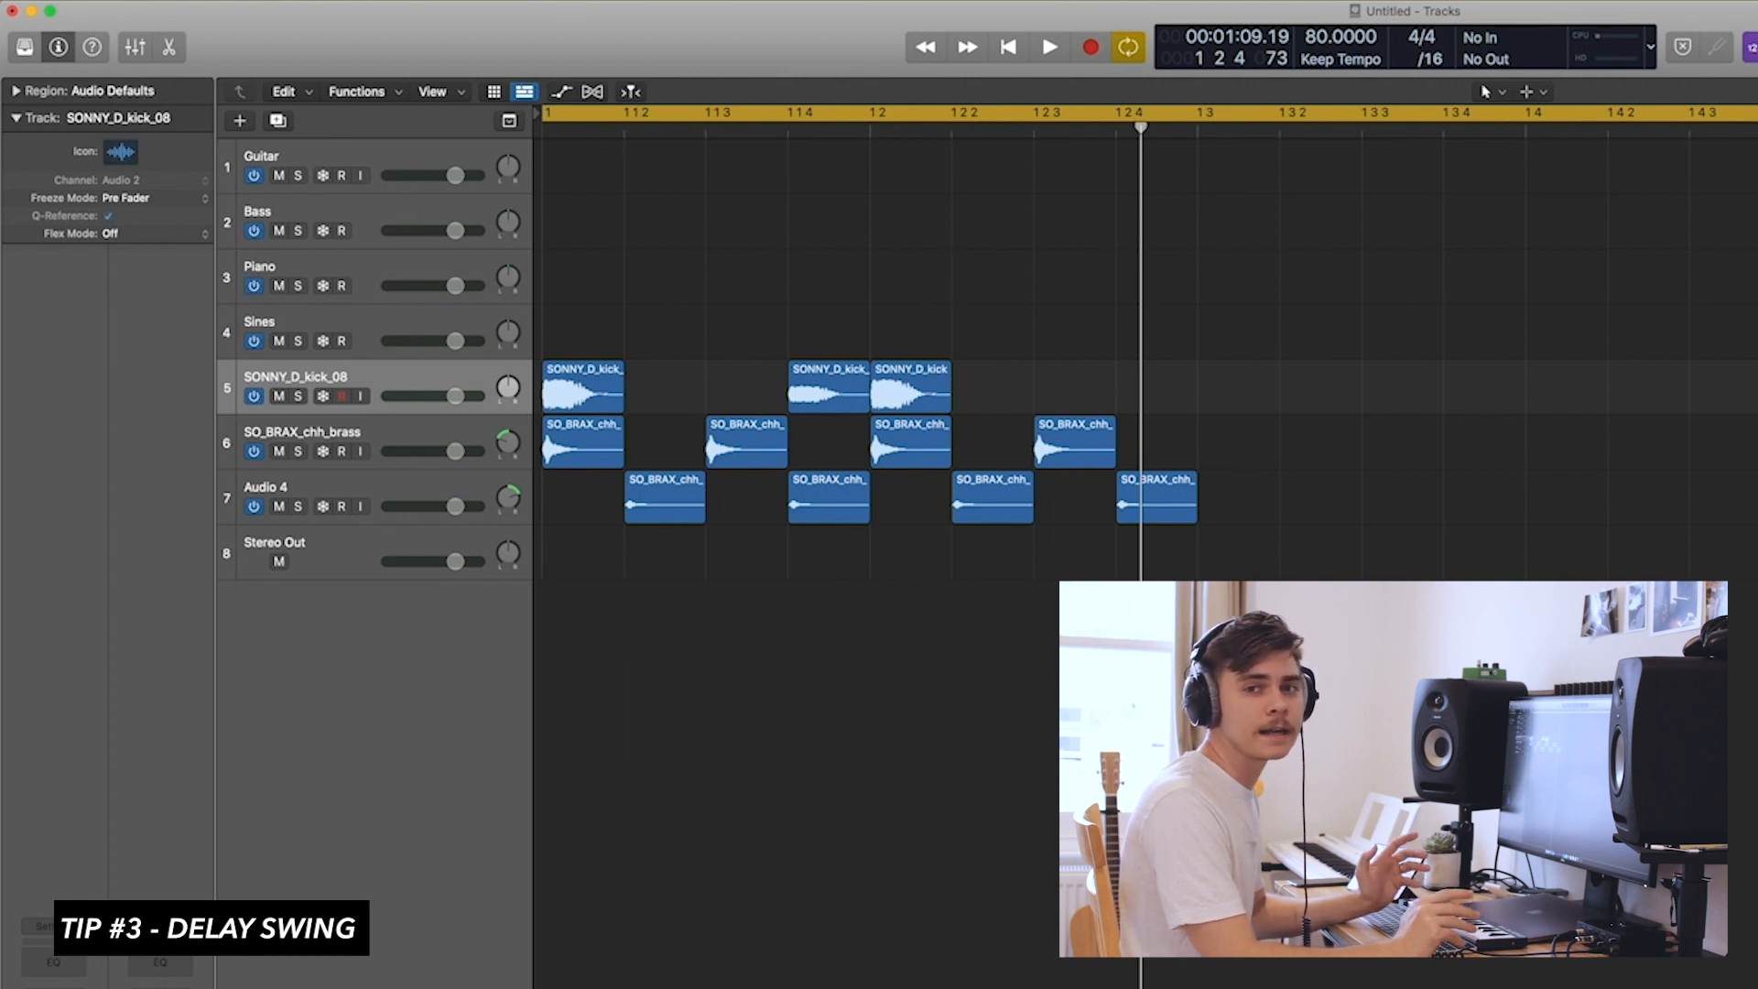
# Set the region delay of the quieter middle kick to +31 ticks, comparing different amounts during playback.
pyautogui.click(836, 390)
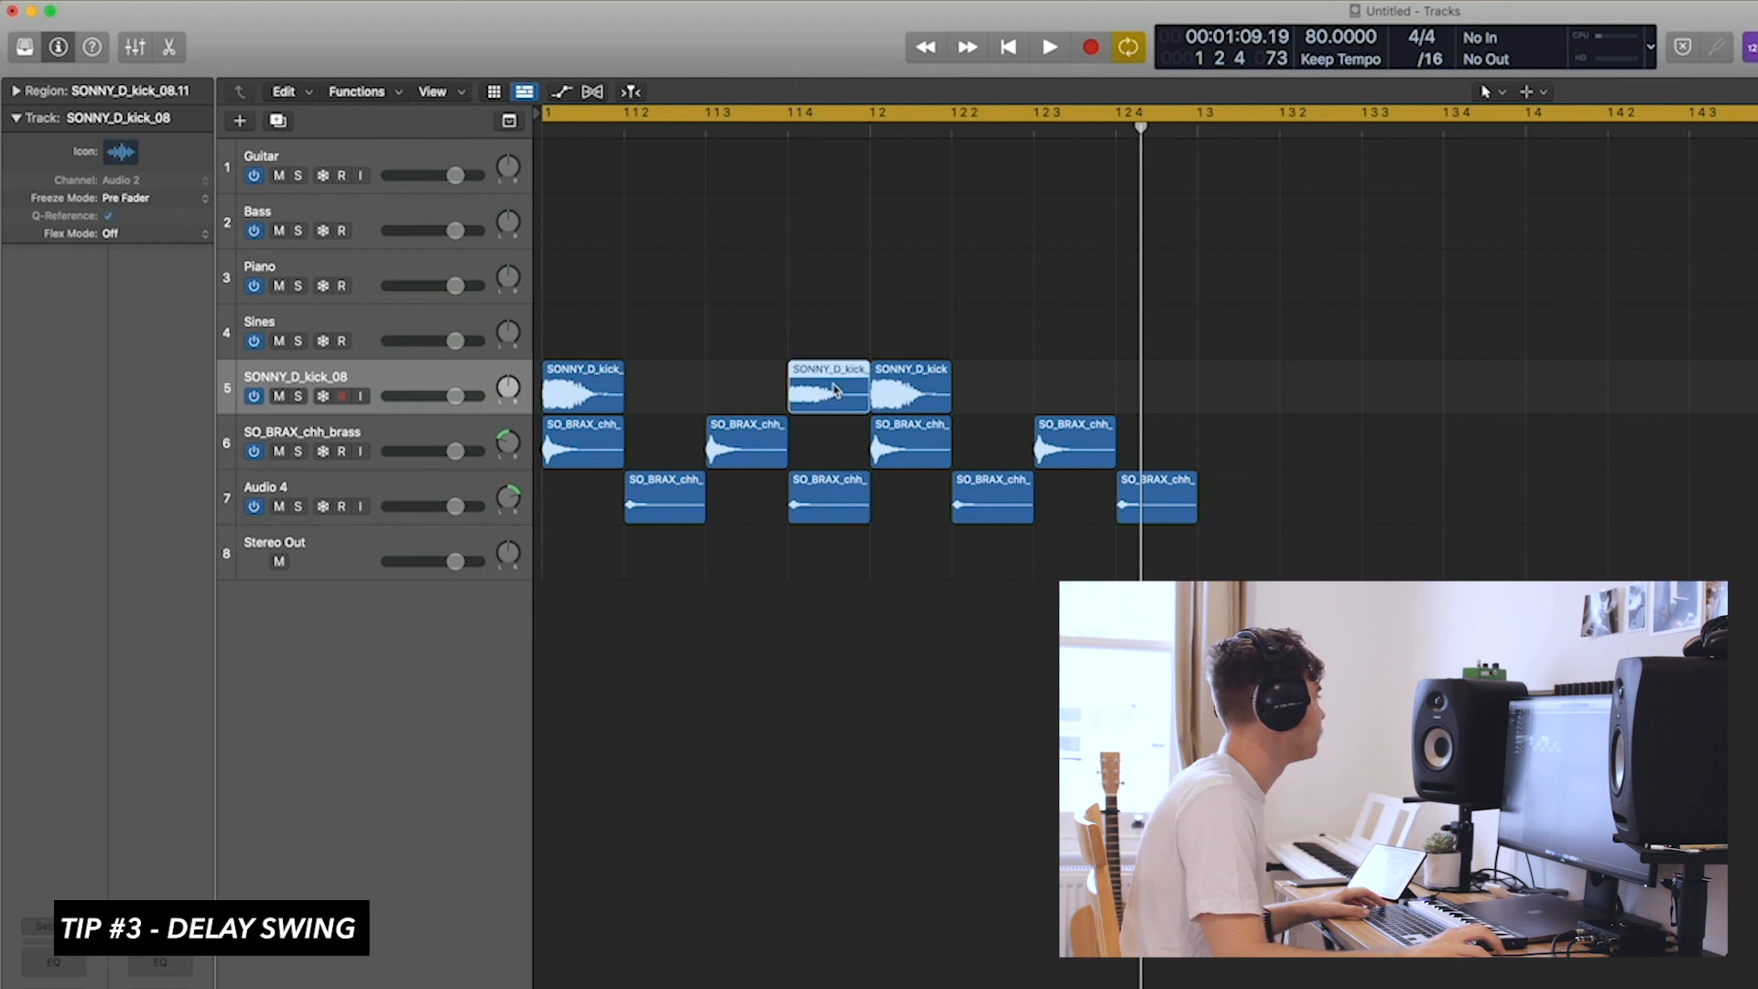
pyautogui.click(17, 90)
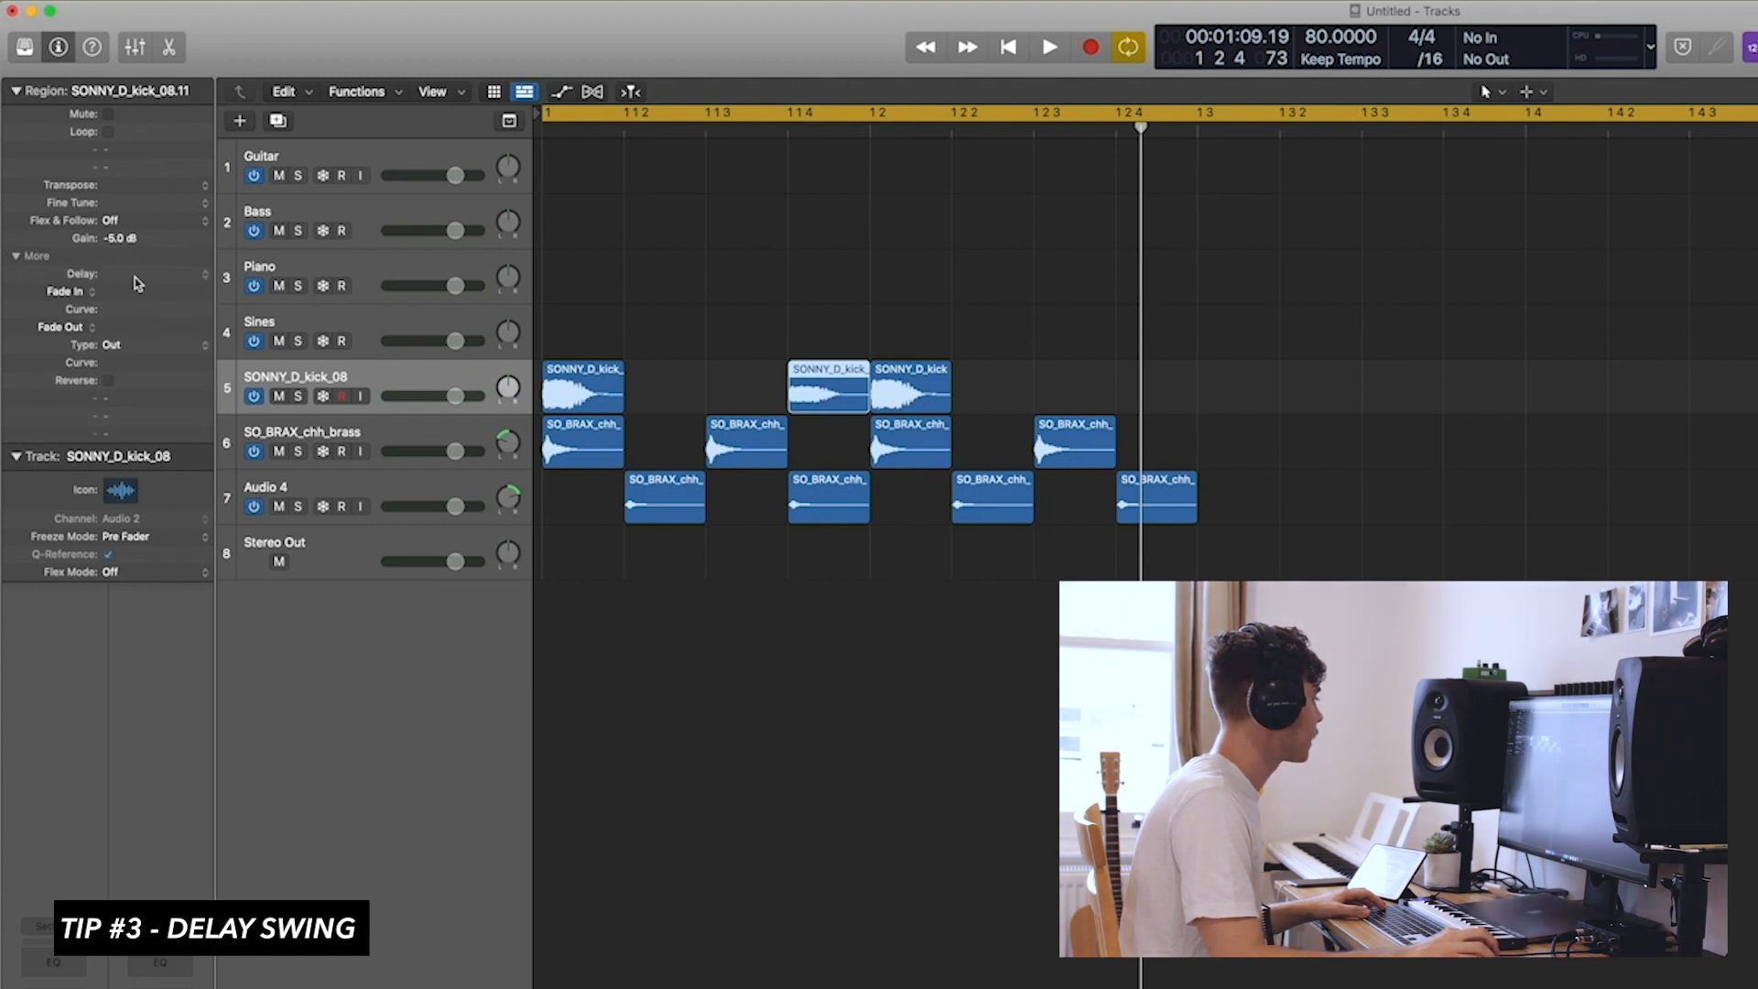
pyautogui.moveTo(137, 282); pyautogui.dragTo(153, 231)
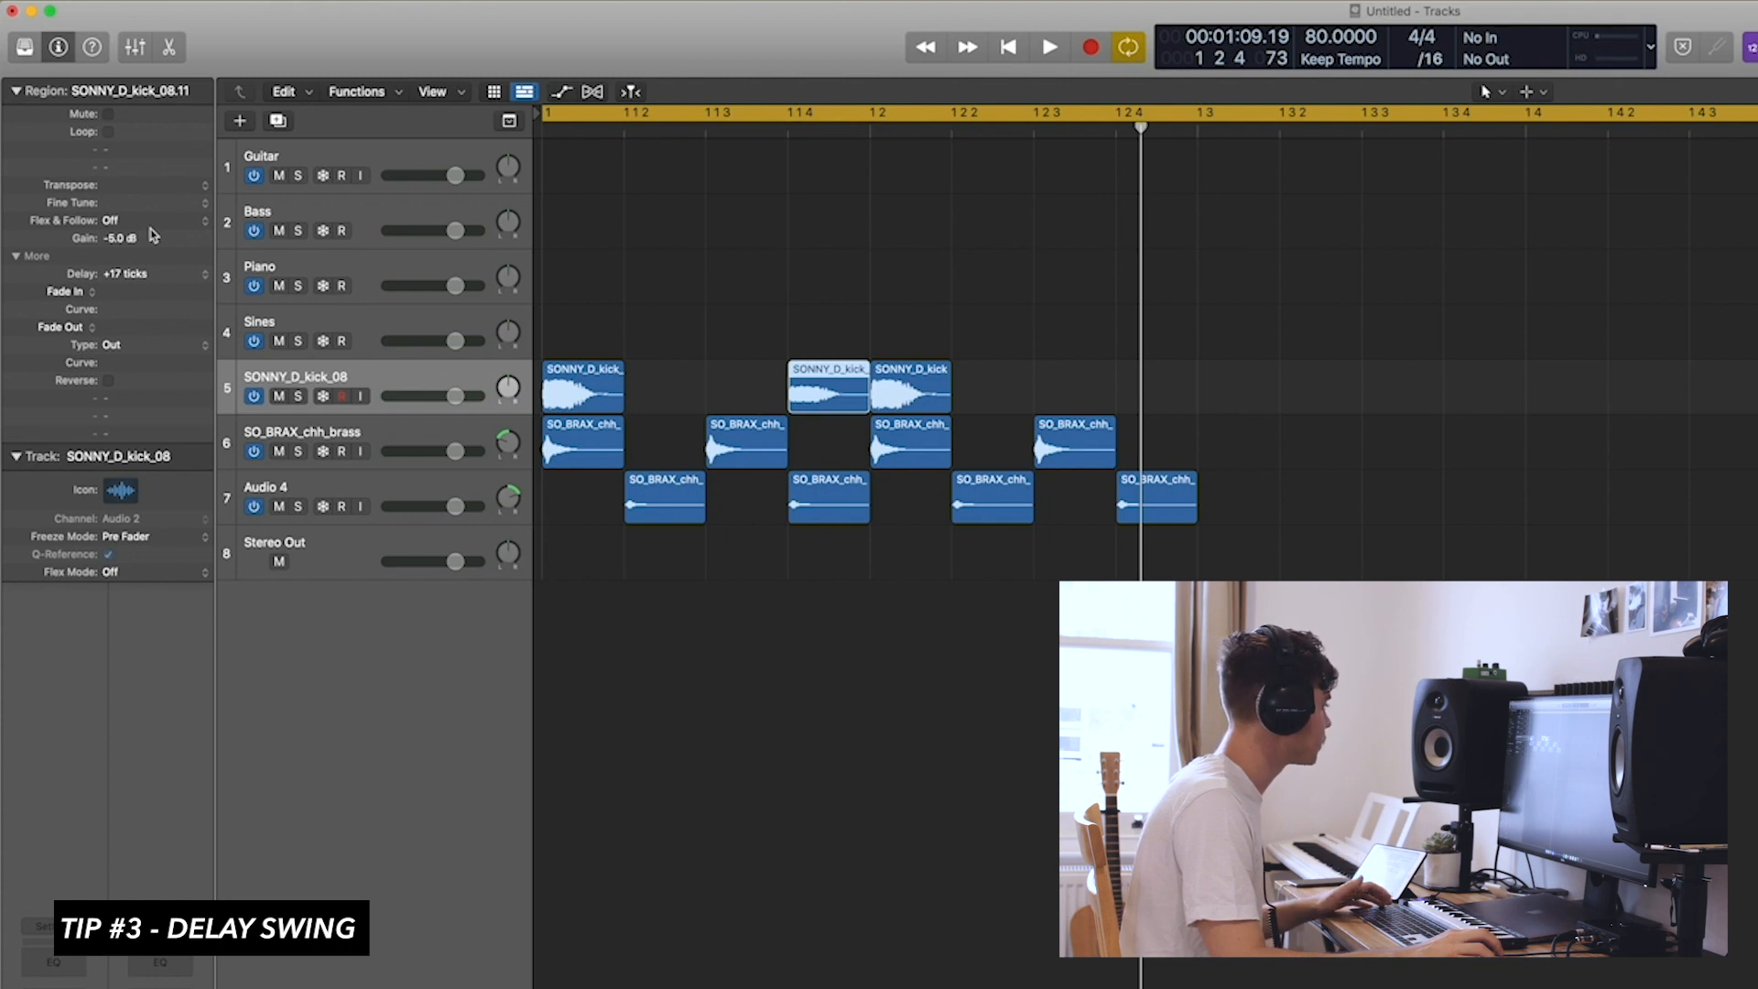
pyautogui.press('space')
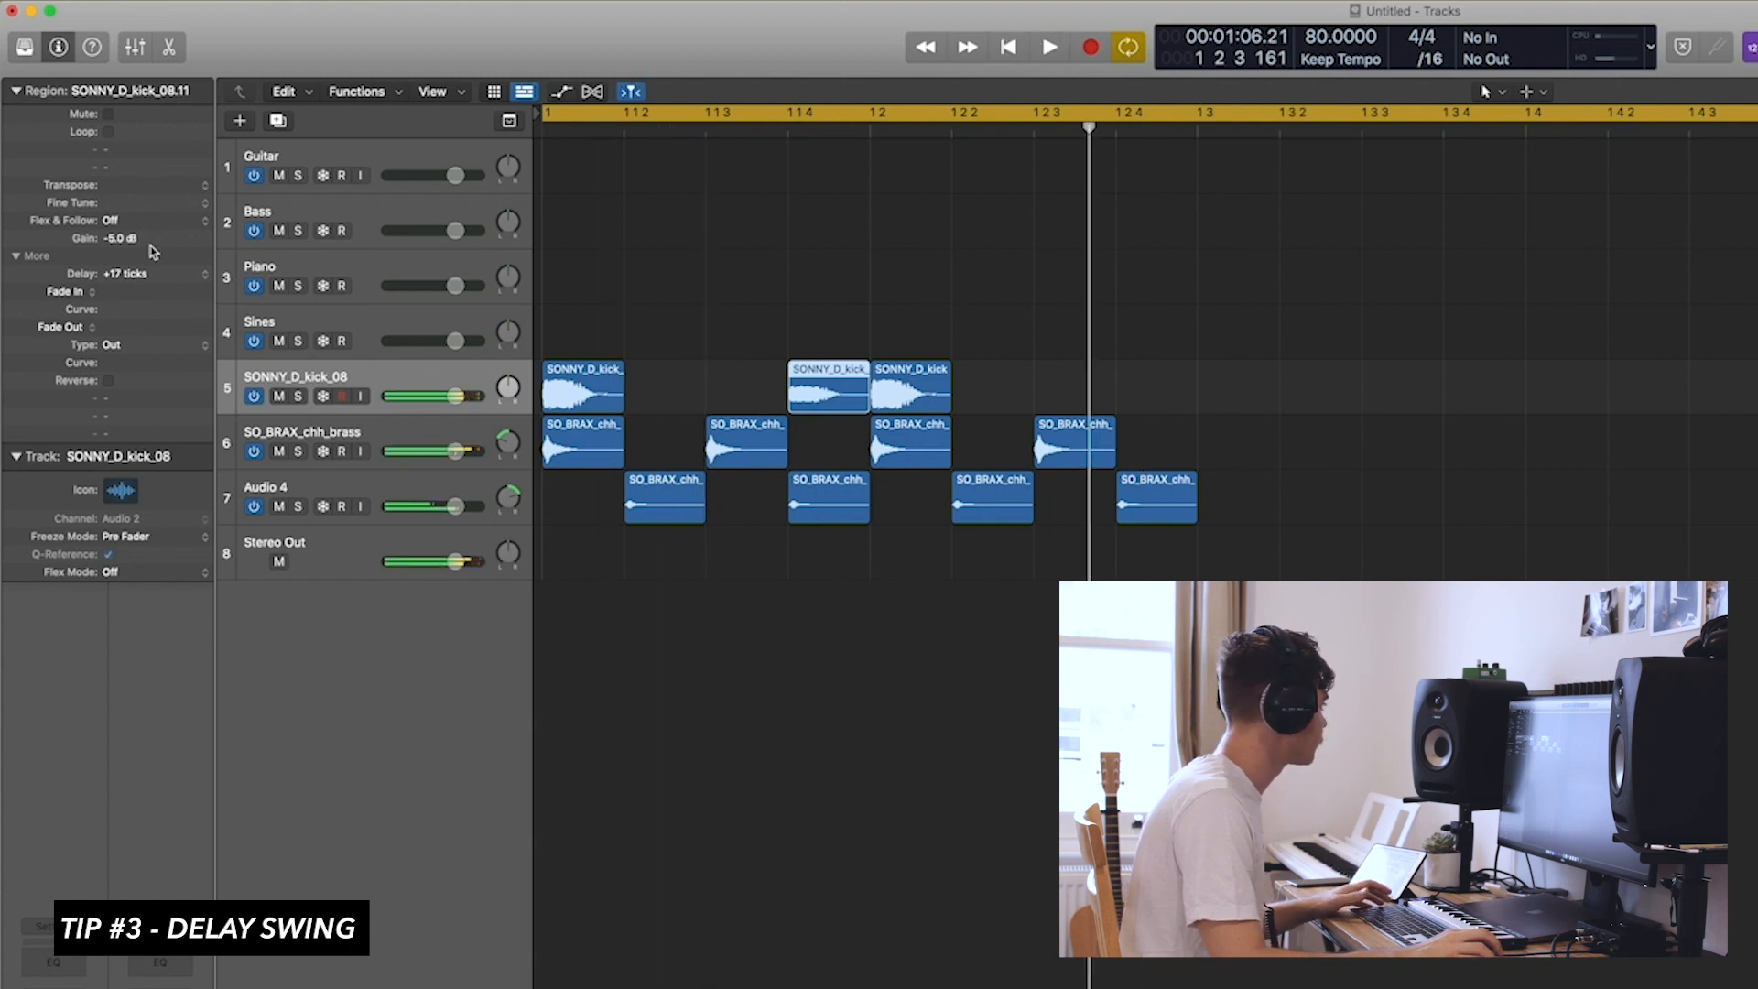
pyautogui.moveTo(147, 273); pyautogui.dragTo(137, 196)
pyautogui.press('space')
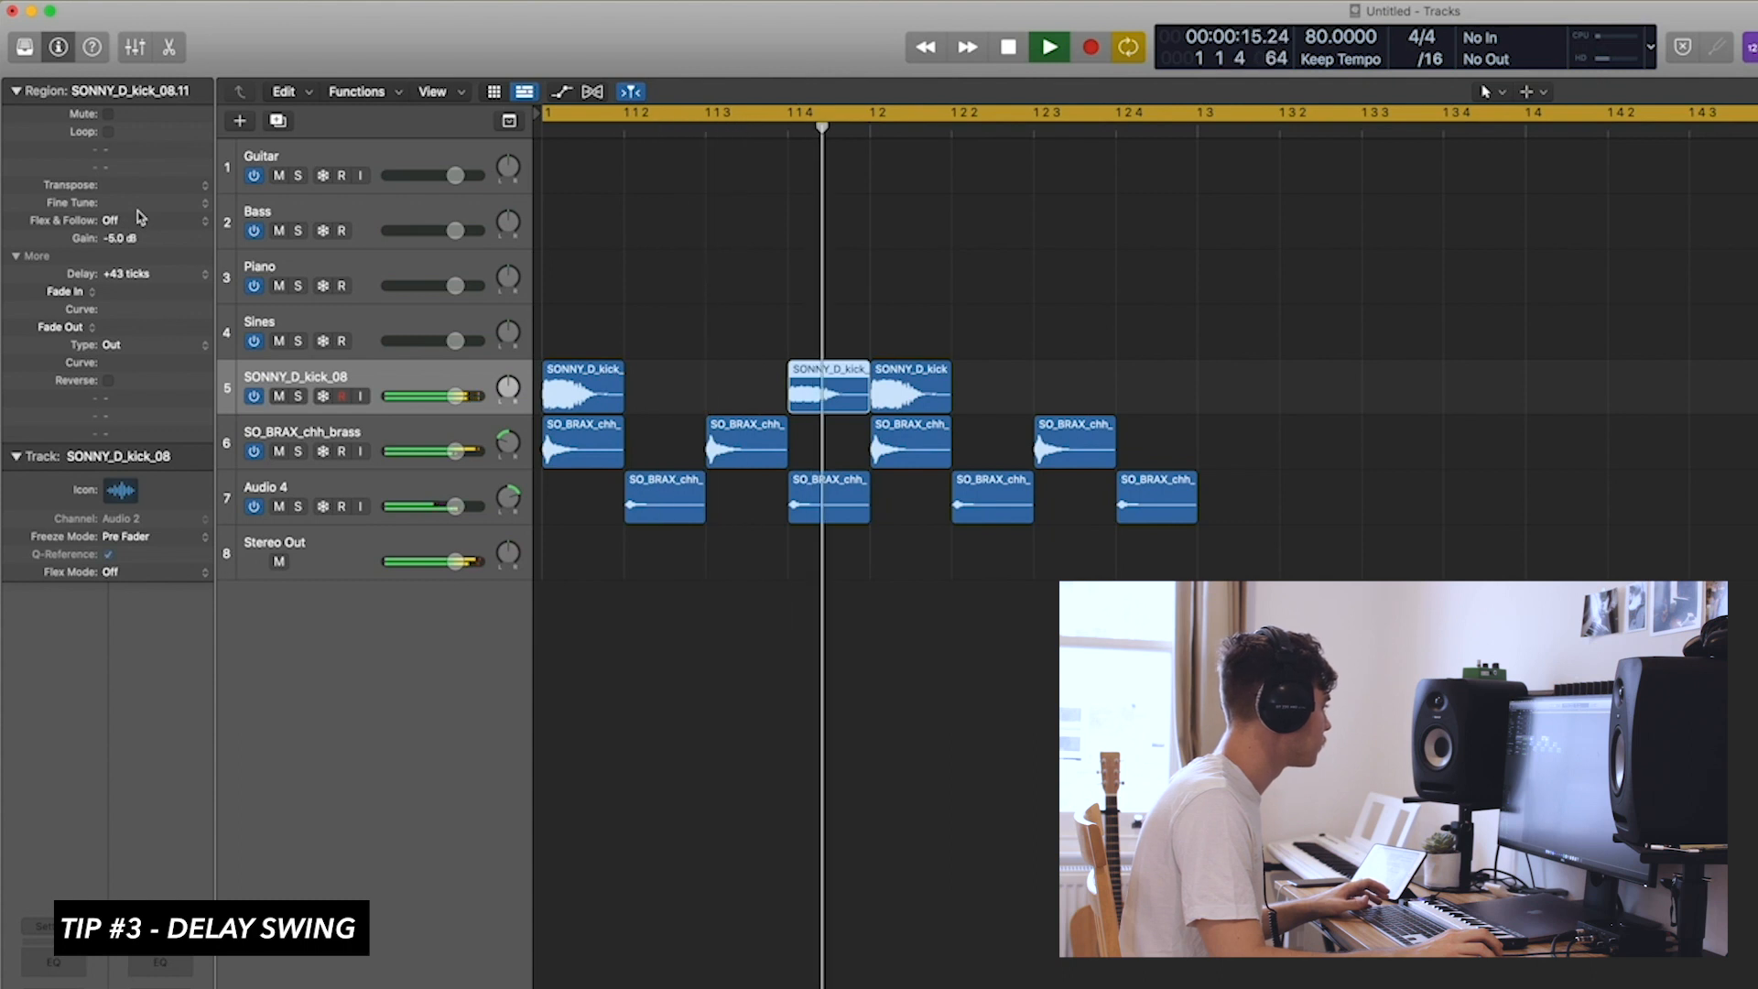
pyautogui.press('space')
pyautogui.moveTo(118, 273); pyautogui.dragTo(121, 308)
pyautogui.press('space')
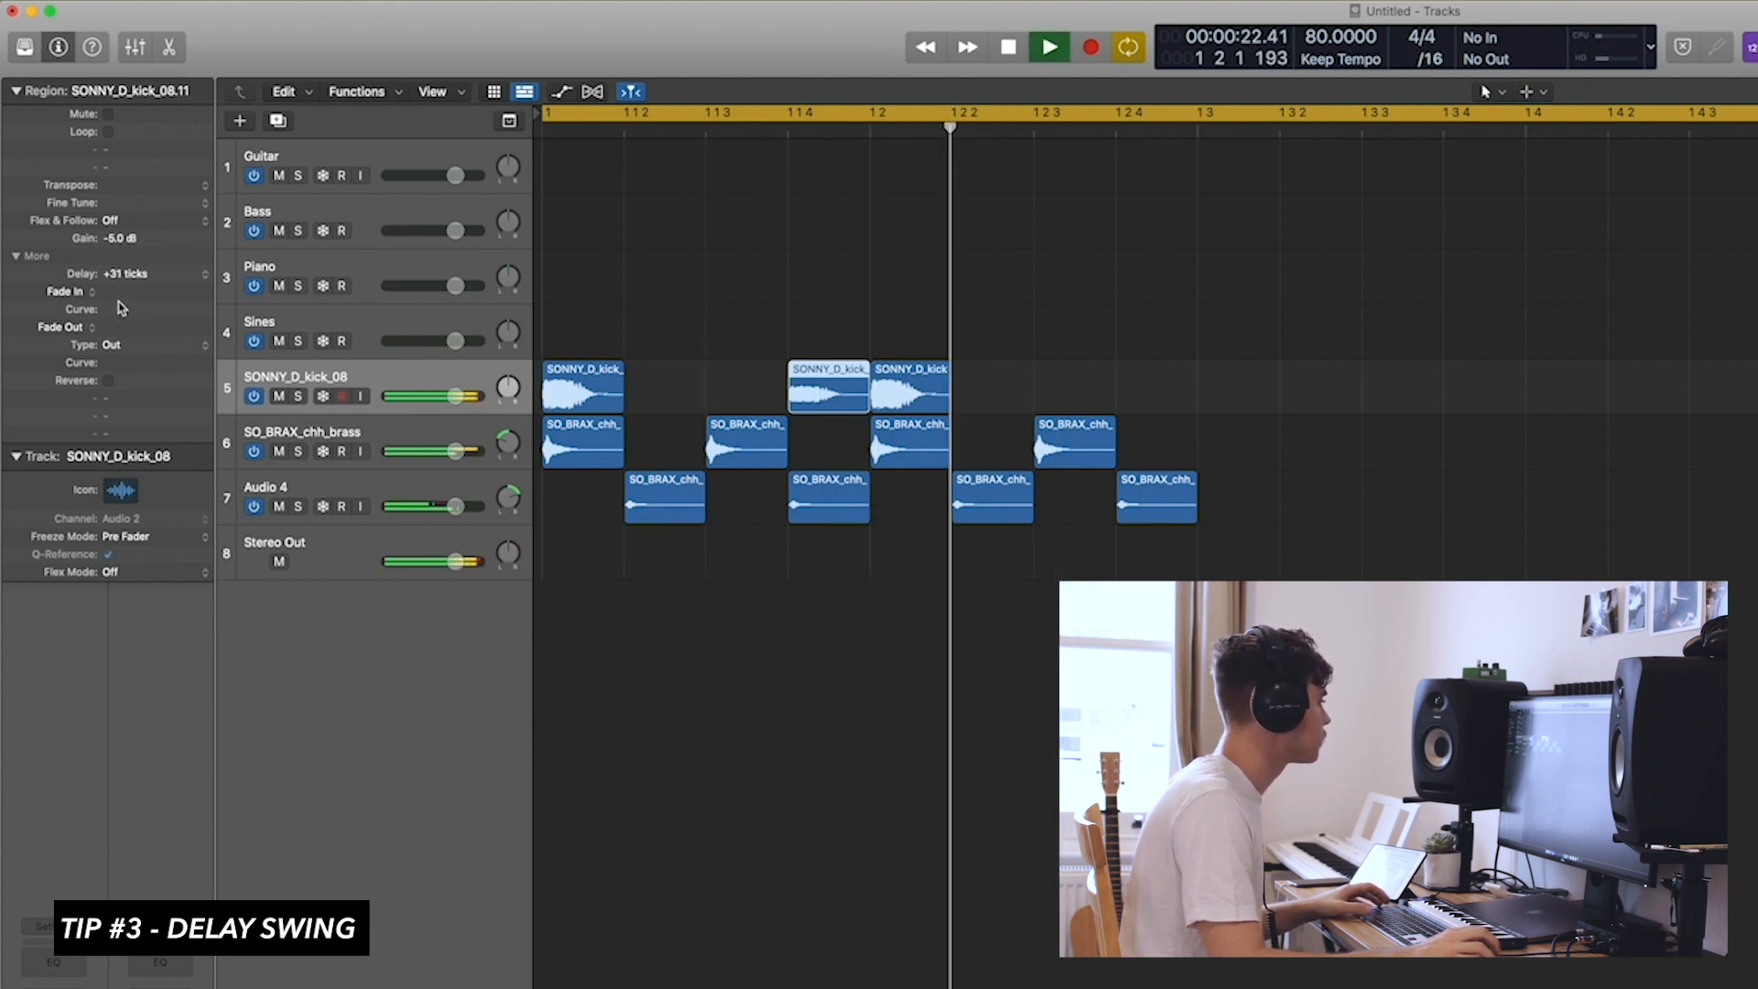
pyautogui.press('space')
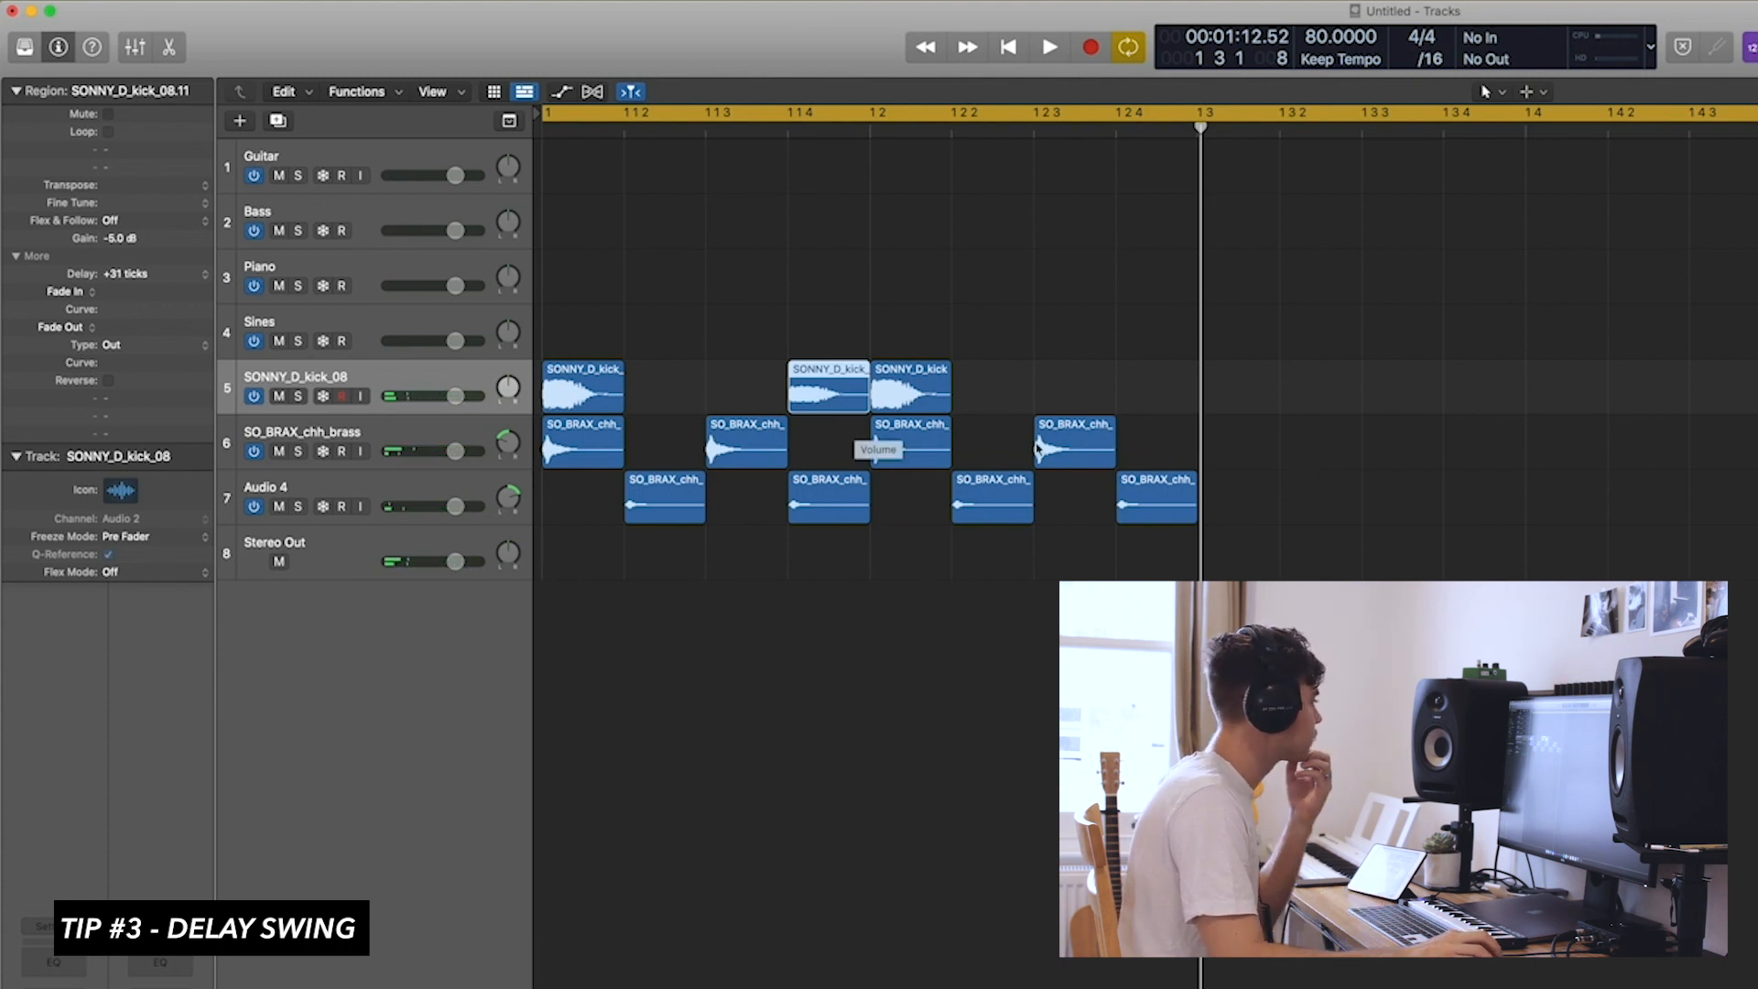
# Raise the delay of the SO_BRAX_chh_brass regions, and set the delay of the four Audio 4 hi-hat regions to +18 ticks.
pyautogui.click(481, 450)
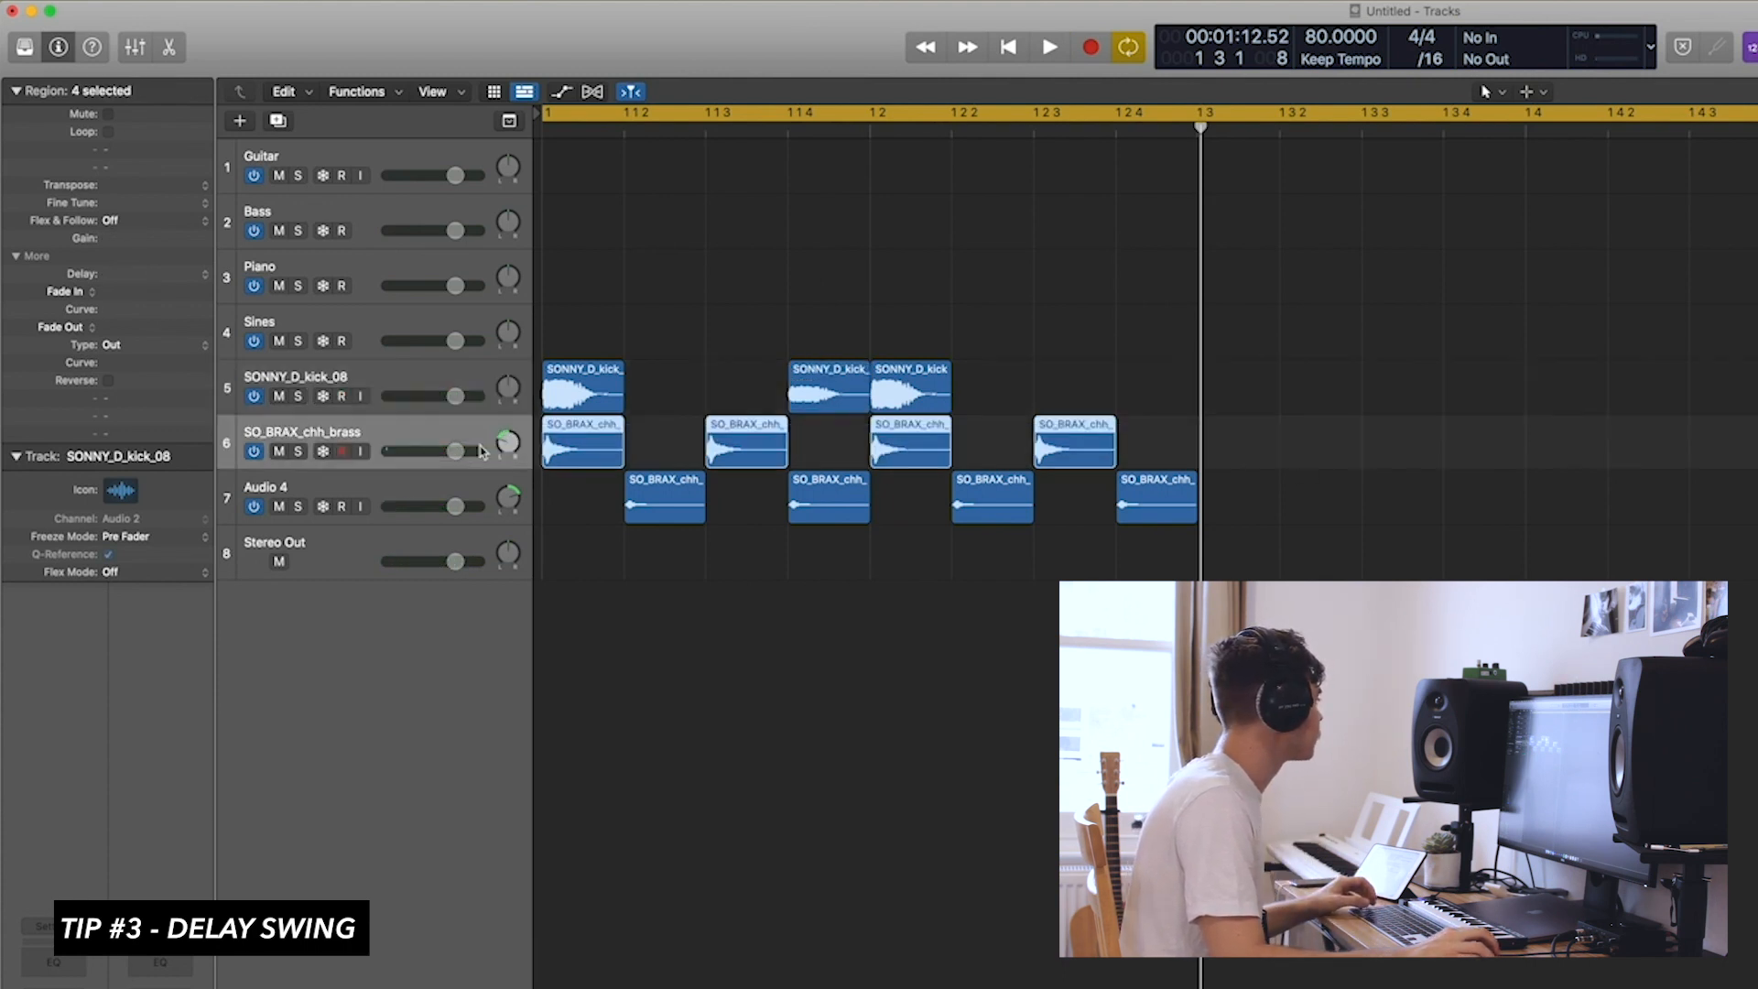
pyautogui.moveTo(115, 274); pyautogui.dragTo(129, 229)
pyautogui.moveTo(1230, 511); pyautogui.dragTo(616, 500)
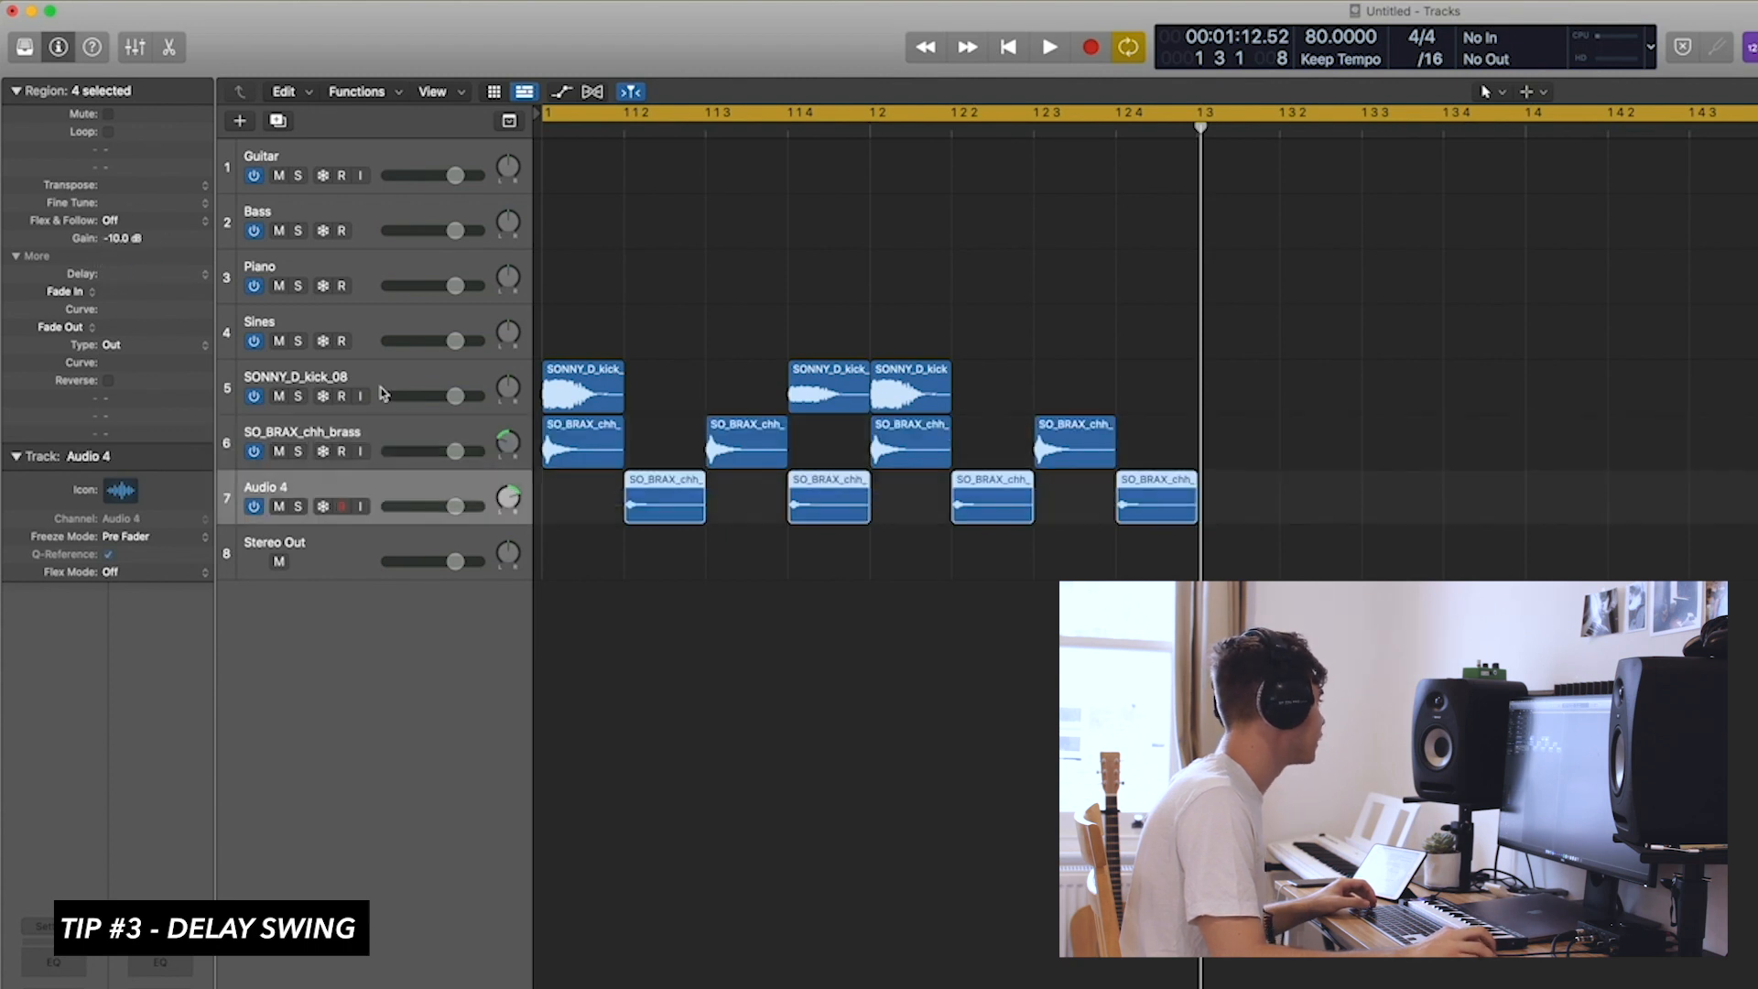
pyautogui.moveTo(136, 275); pyautogui.dragTo(128, 226)
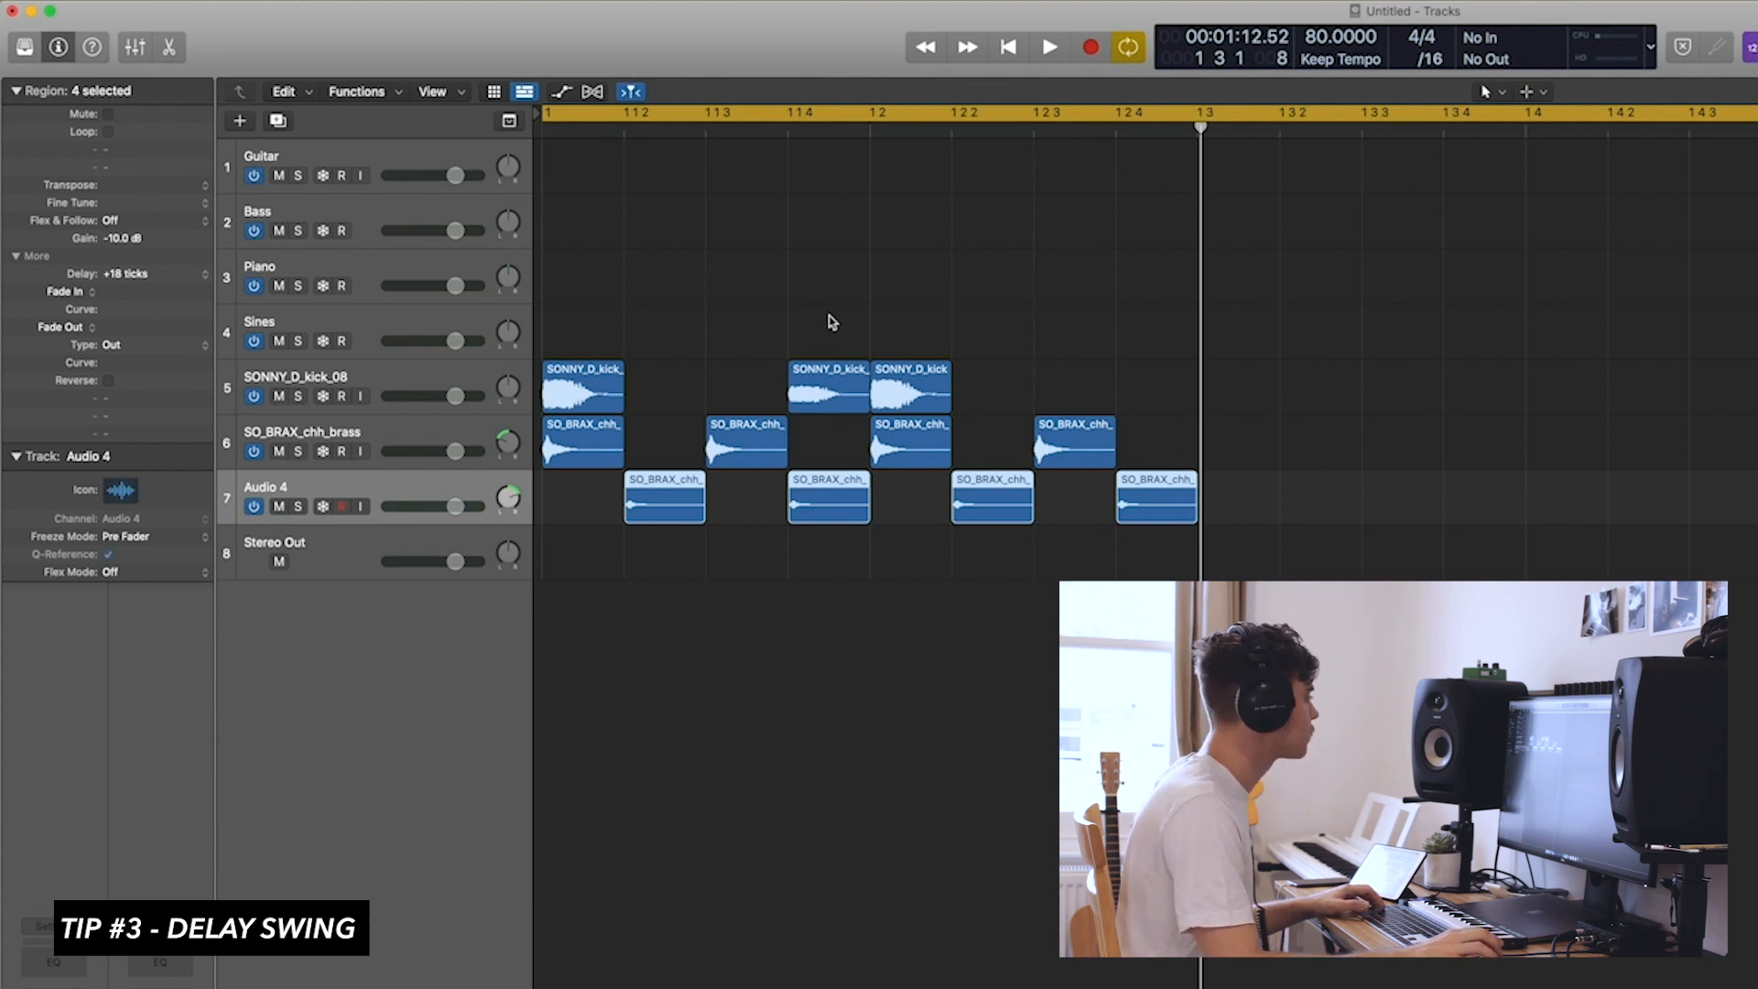
pyautogui.press('space')
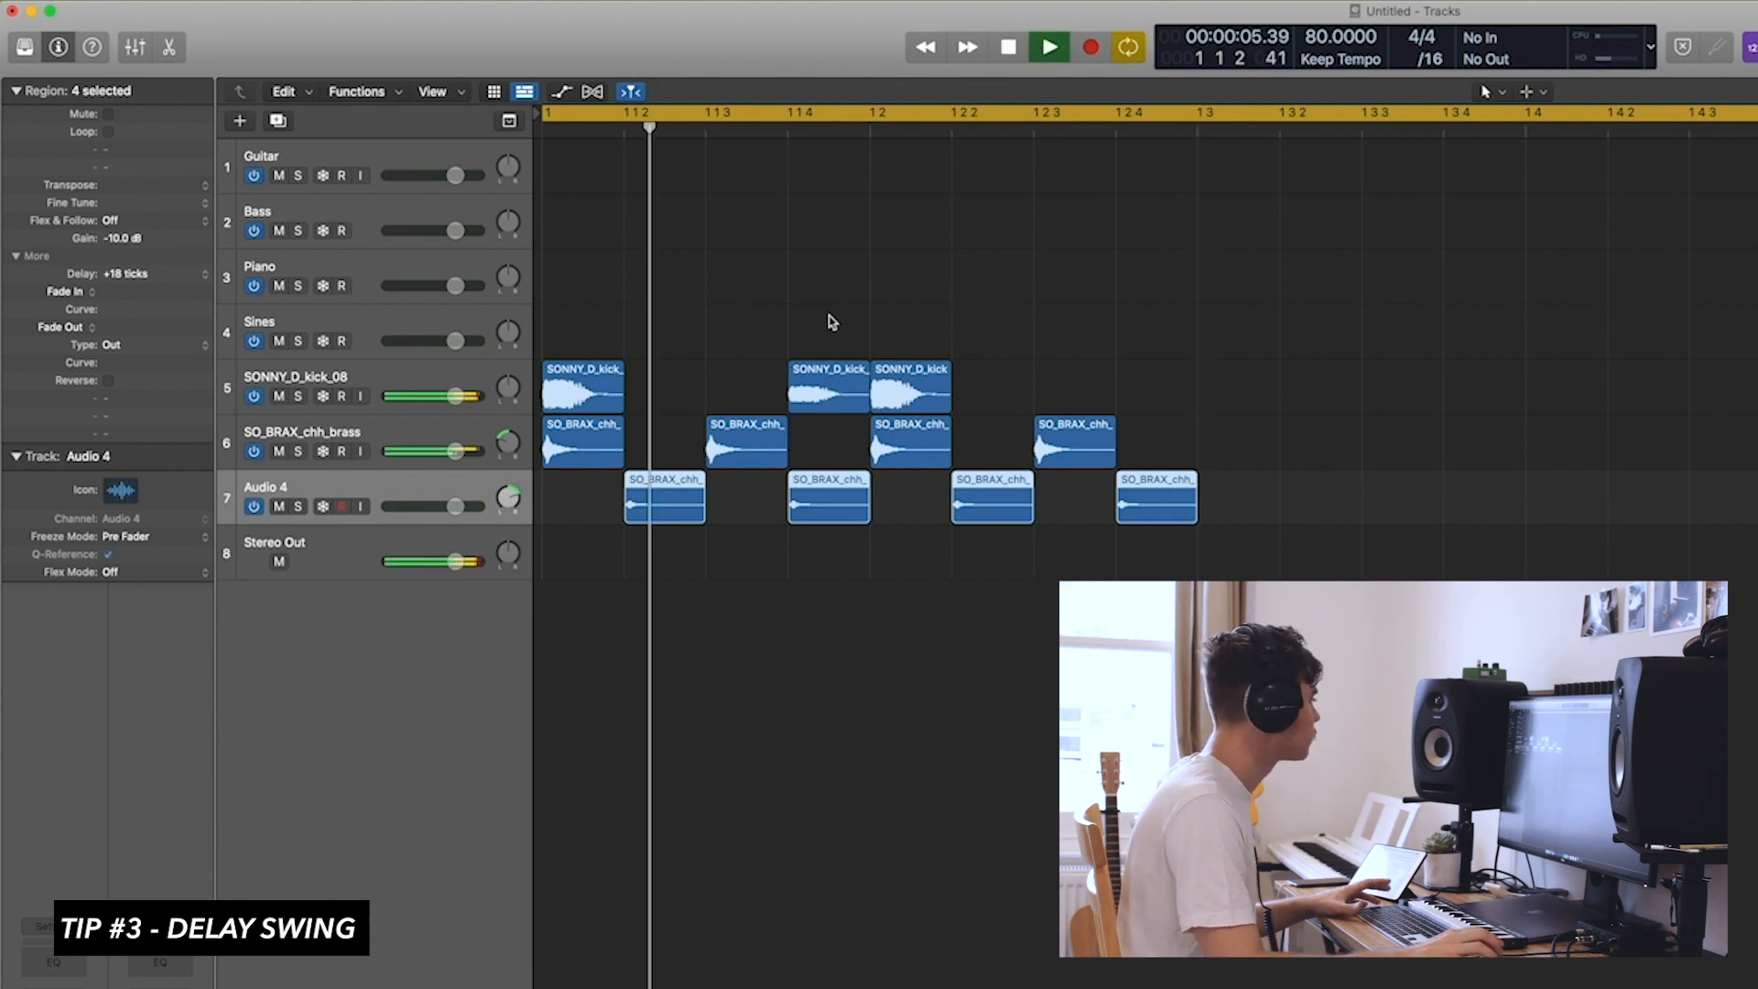
pyautogui.press('space')
pyautogui.click(859, 422)
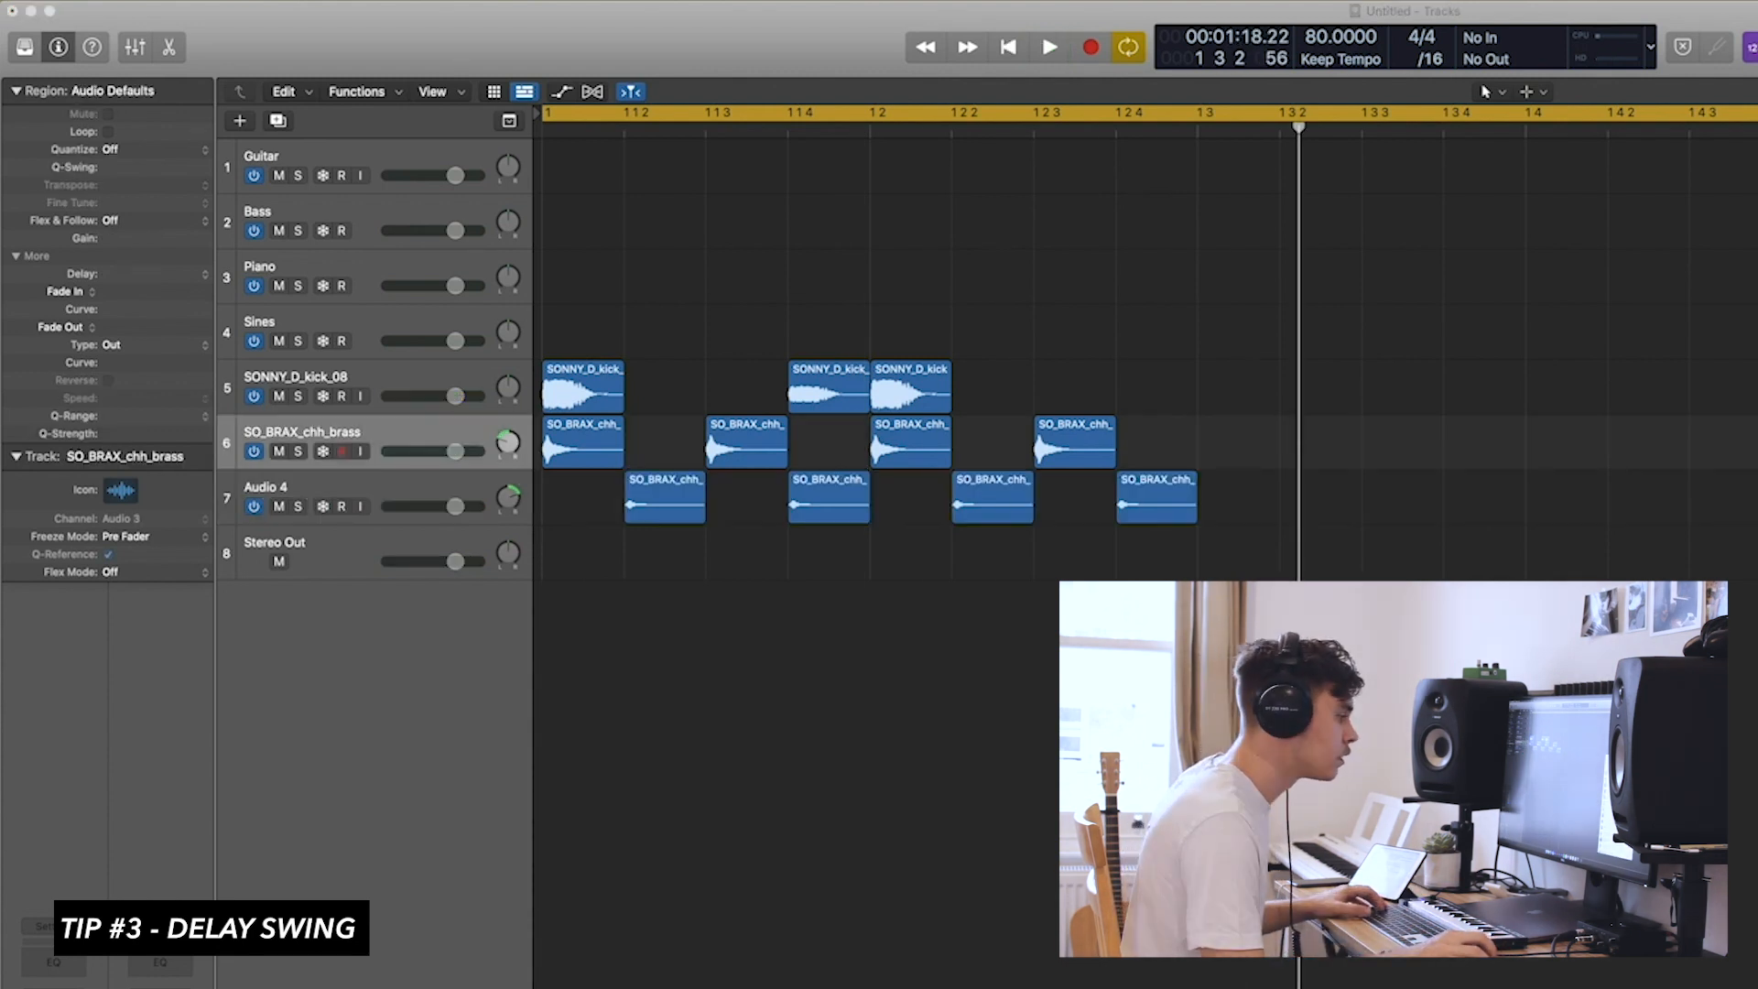
# Replace the kick on beat 2 with the JAY_DEE_vol_01_kit_11_snare sample on a new track, trimmed to one sixteenth note.
pyautogui.moveTo(769, 985); pyautogui.dragTo(812, 973)
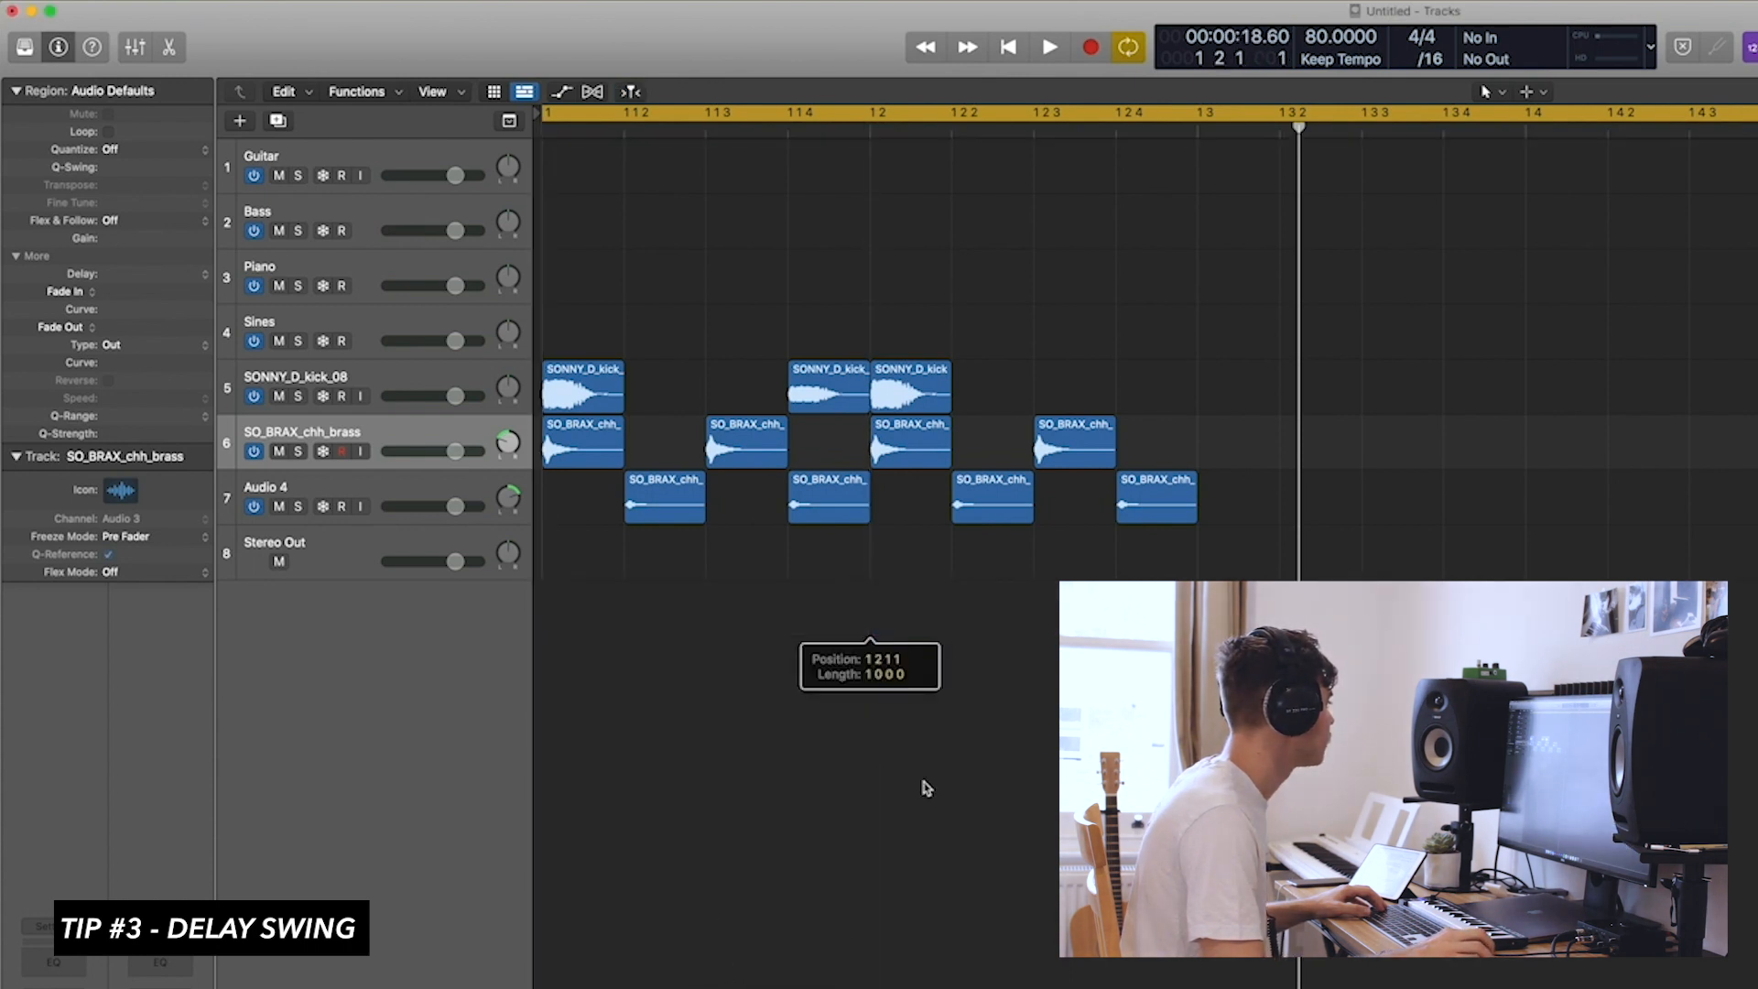
pyautogui.click(920, 382)
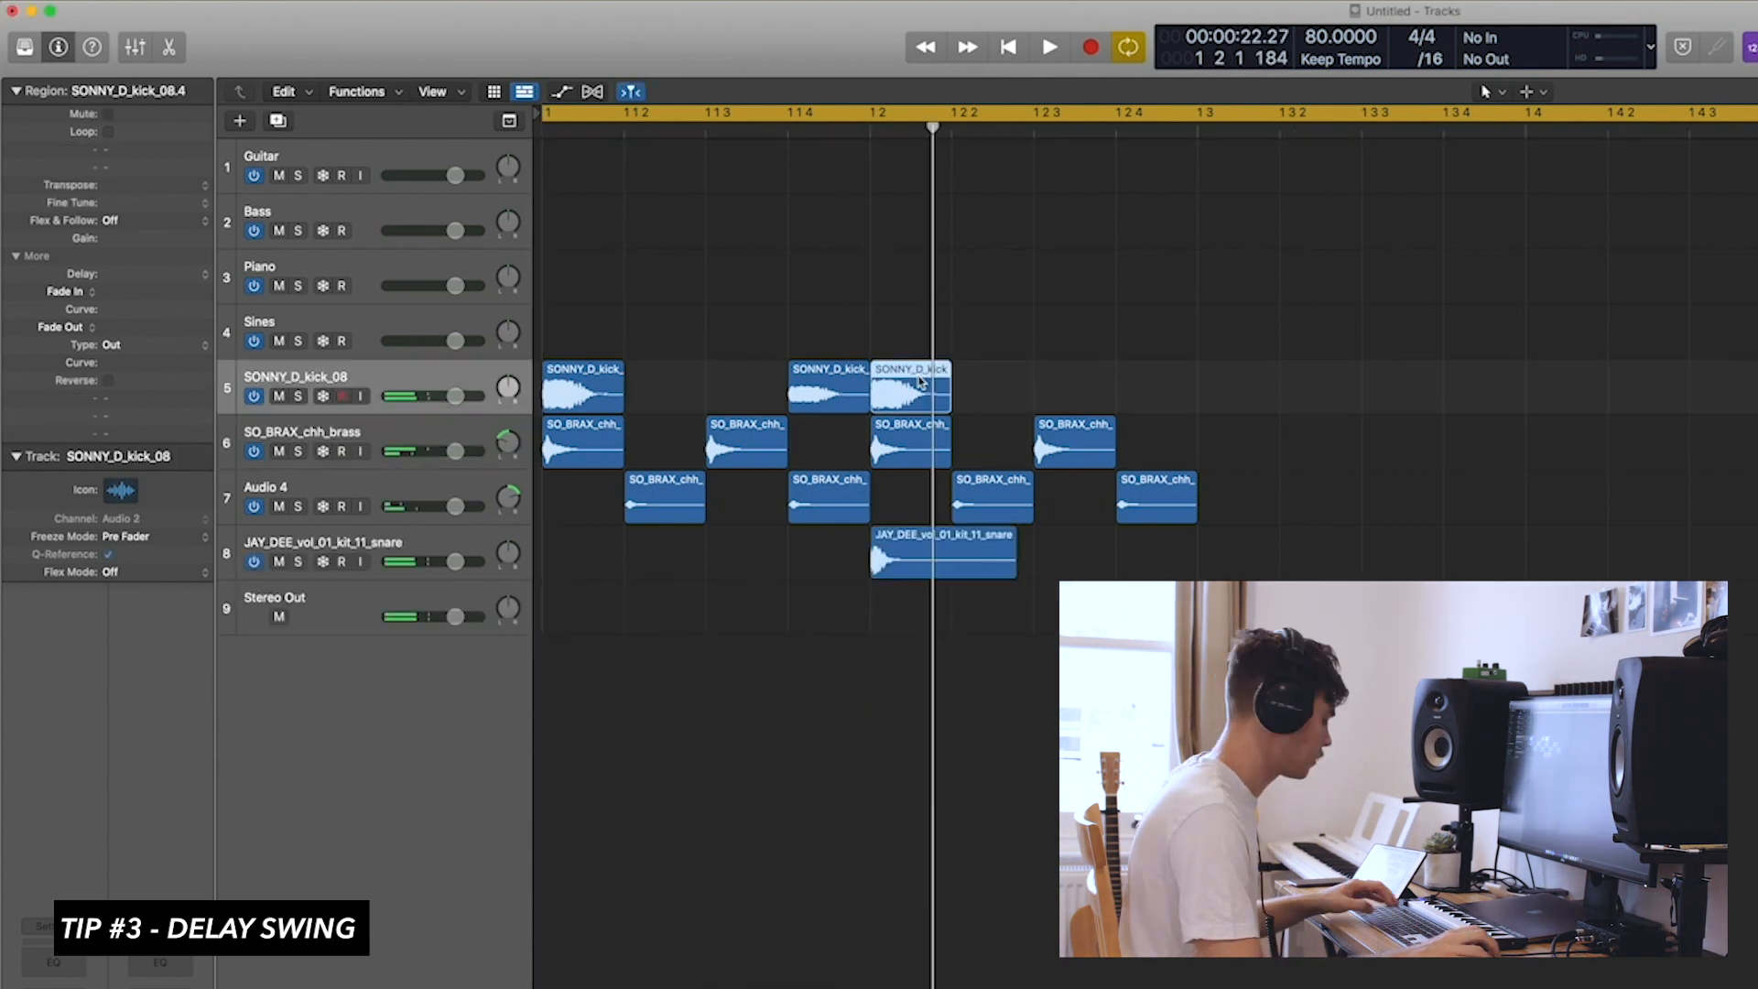
pyautogui.press('BackSpace')
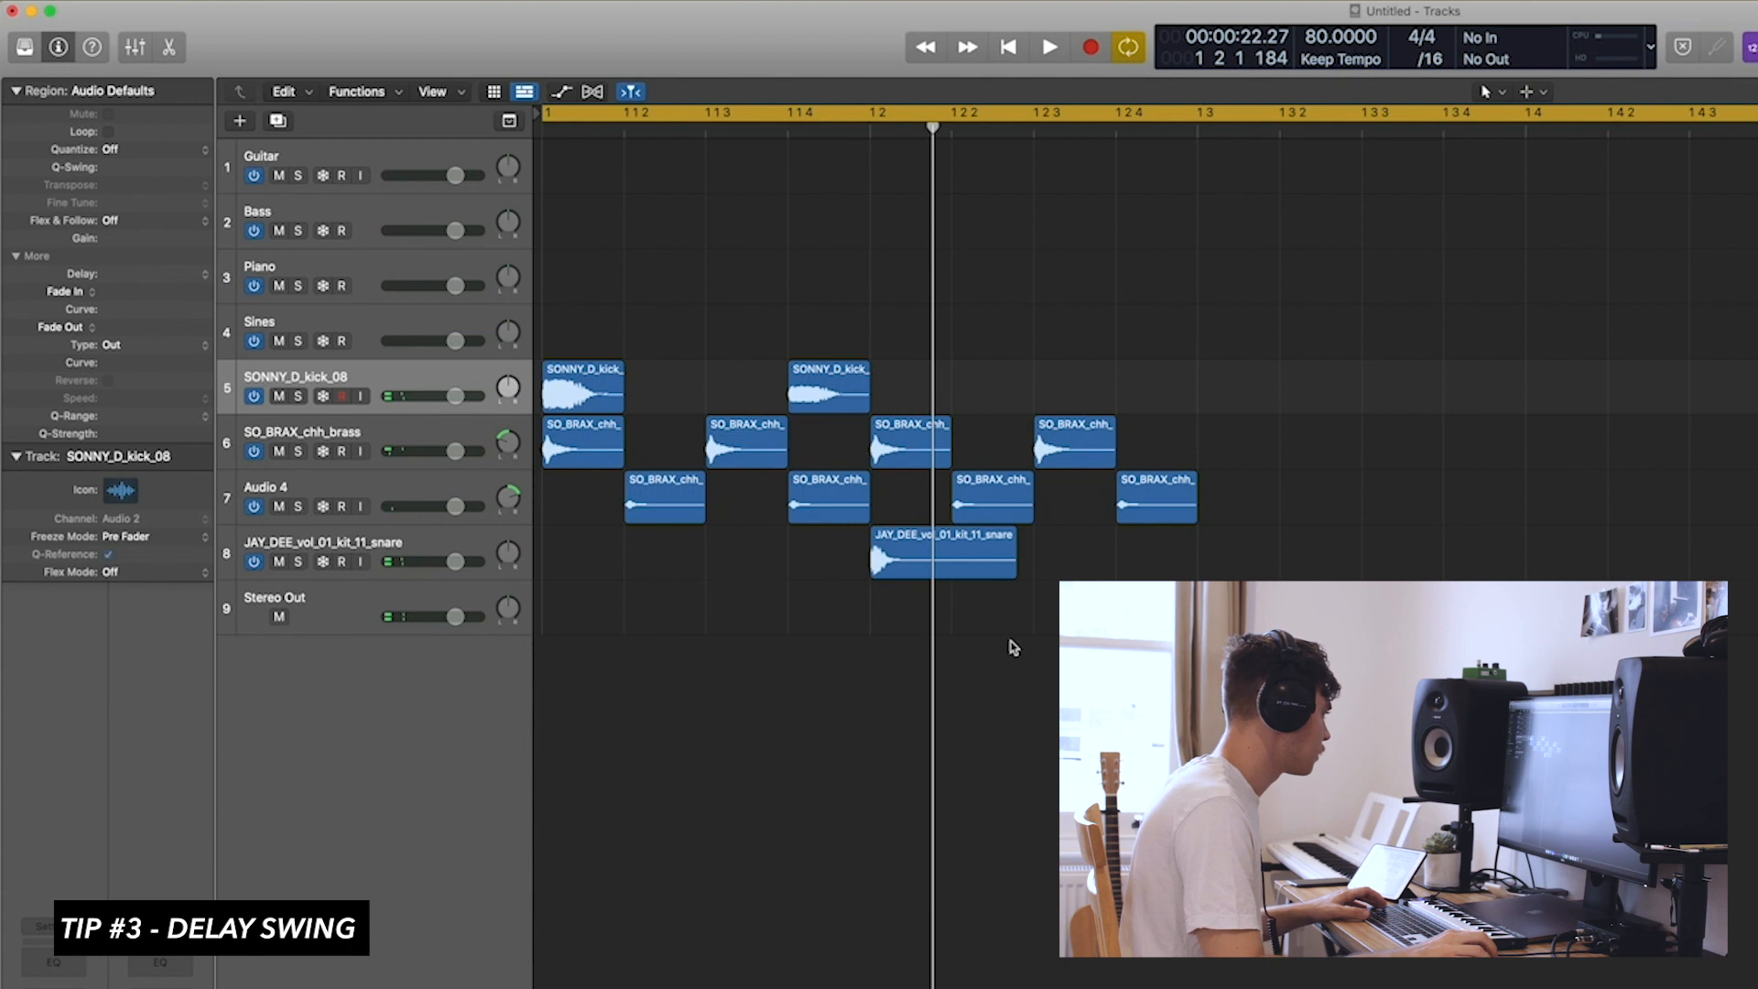
pyautogui.moveTo(1016, 573); pyautogui.dragTo(953, 573)
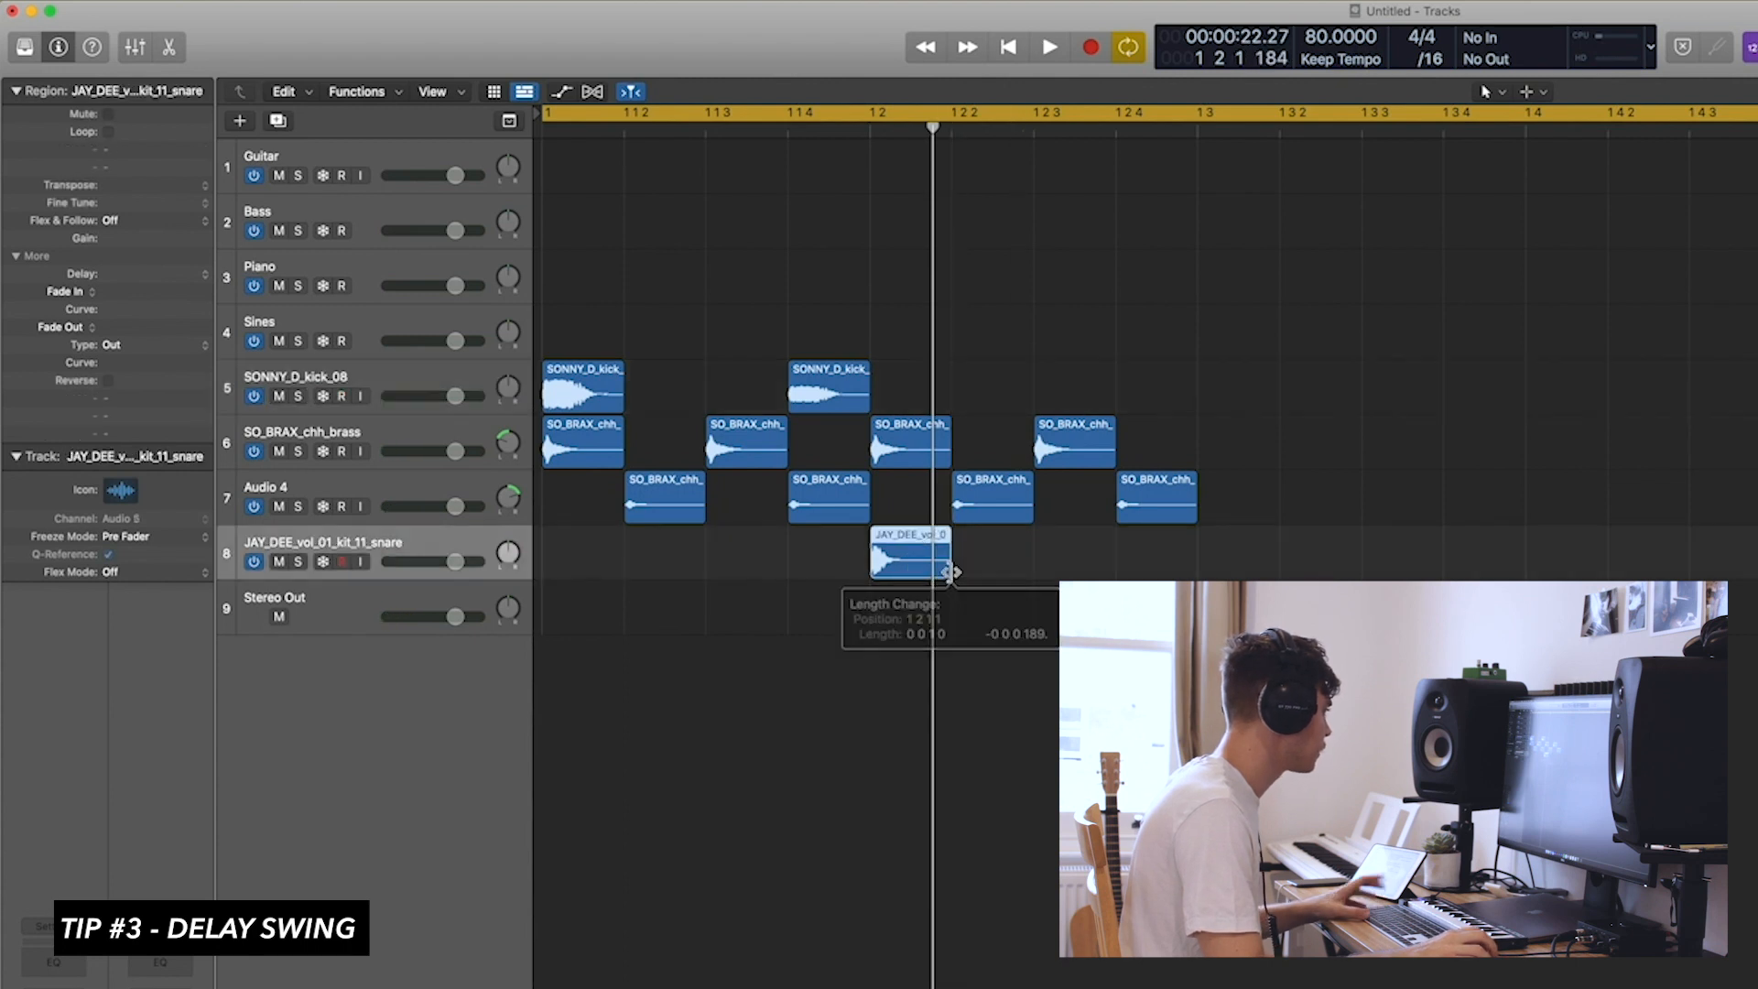
pyautogui.press('space')
pyautogui.press('space')
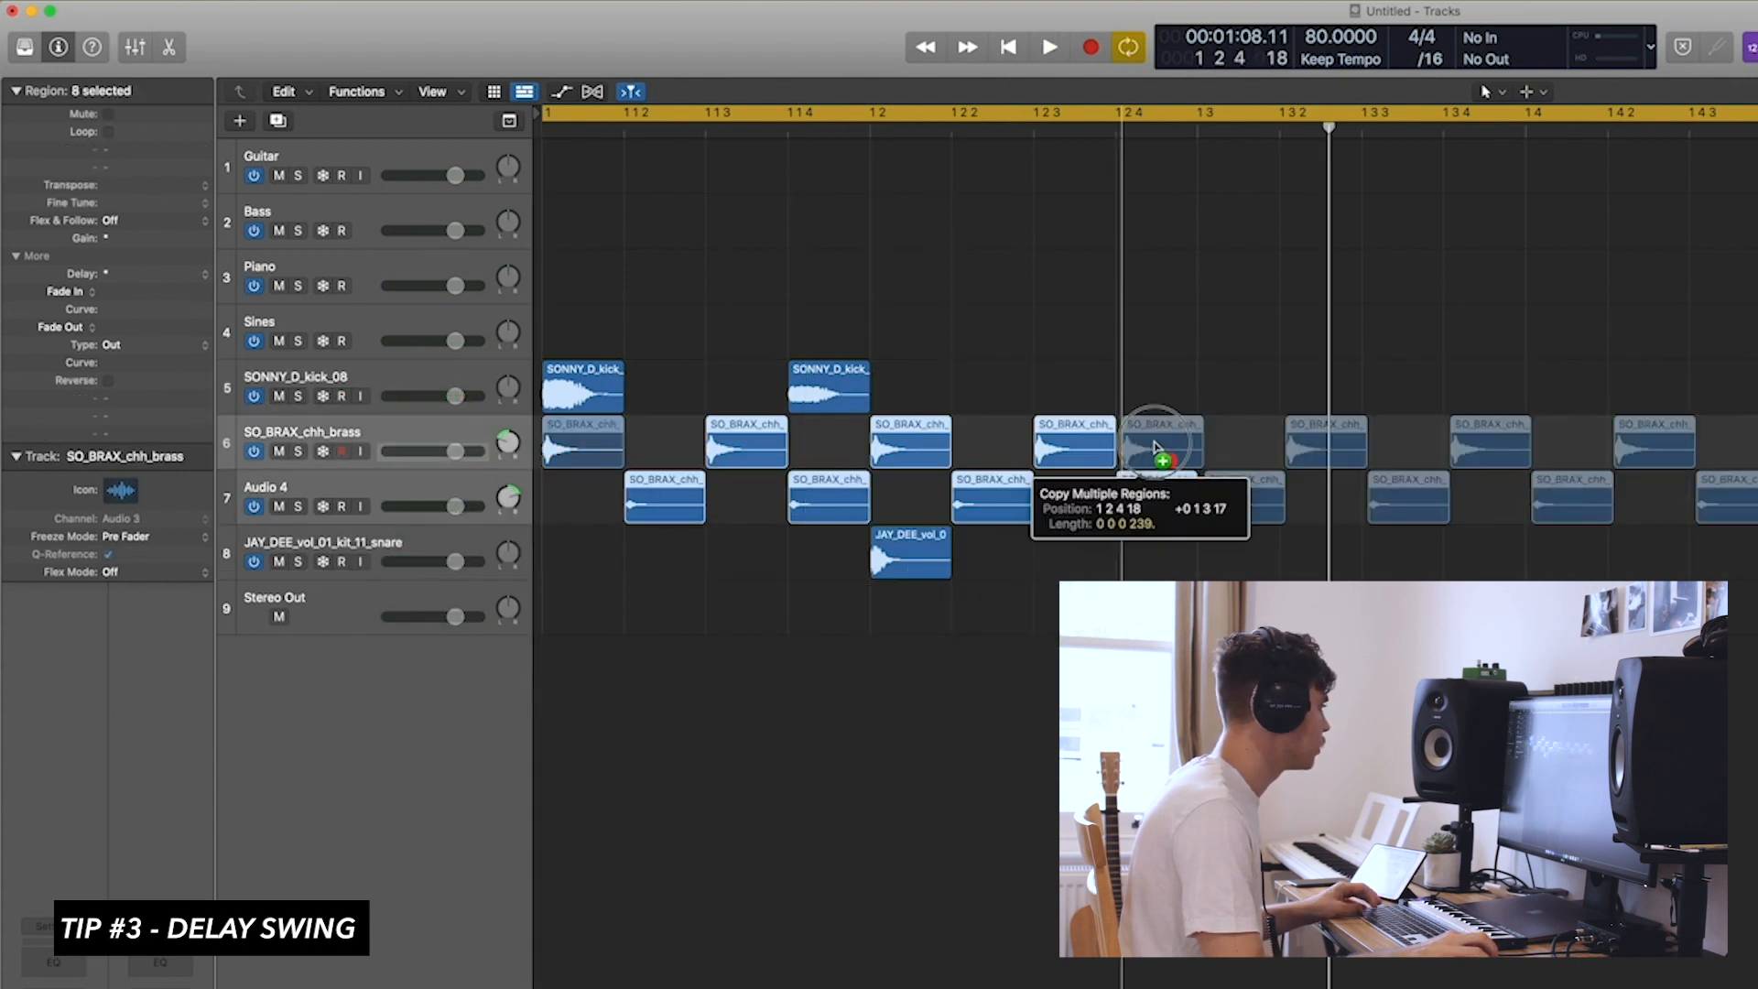
# Copy the eight hi-hat regions into the second half of bar 1, and repeat the one-bar drum pattern across four bars.
pyautogui.moveTo(1155, 447); pyautogui.dragTo(1220, 461)
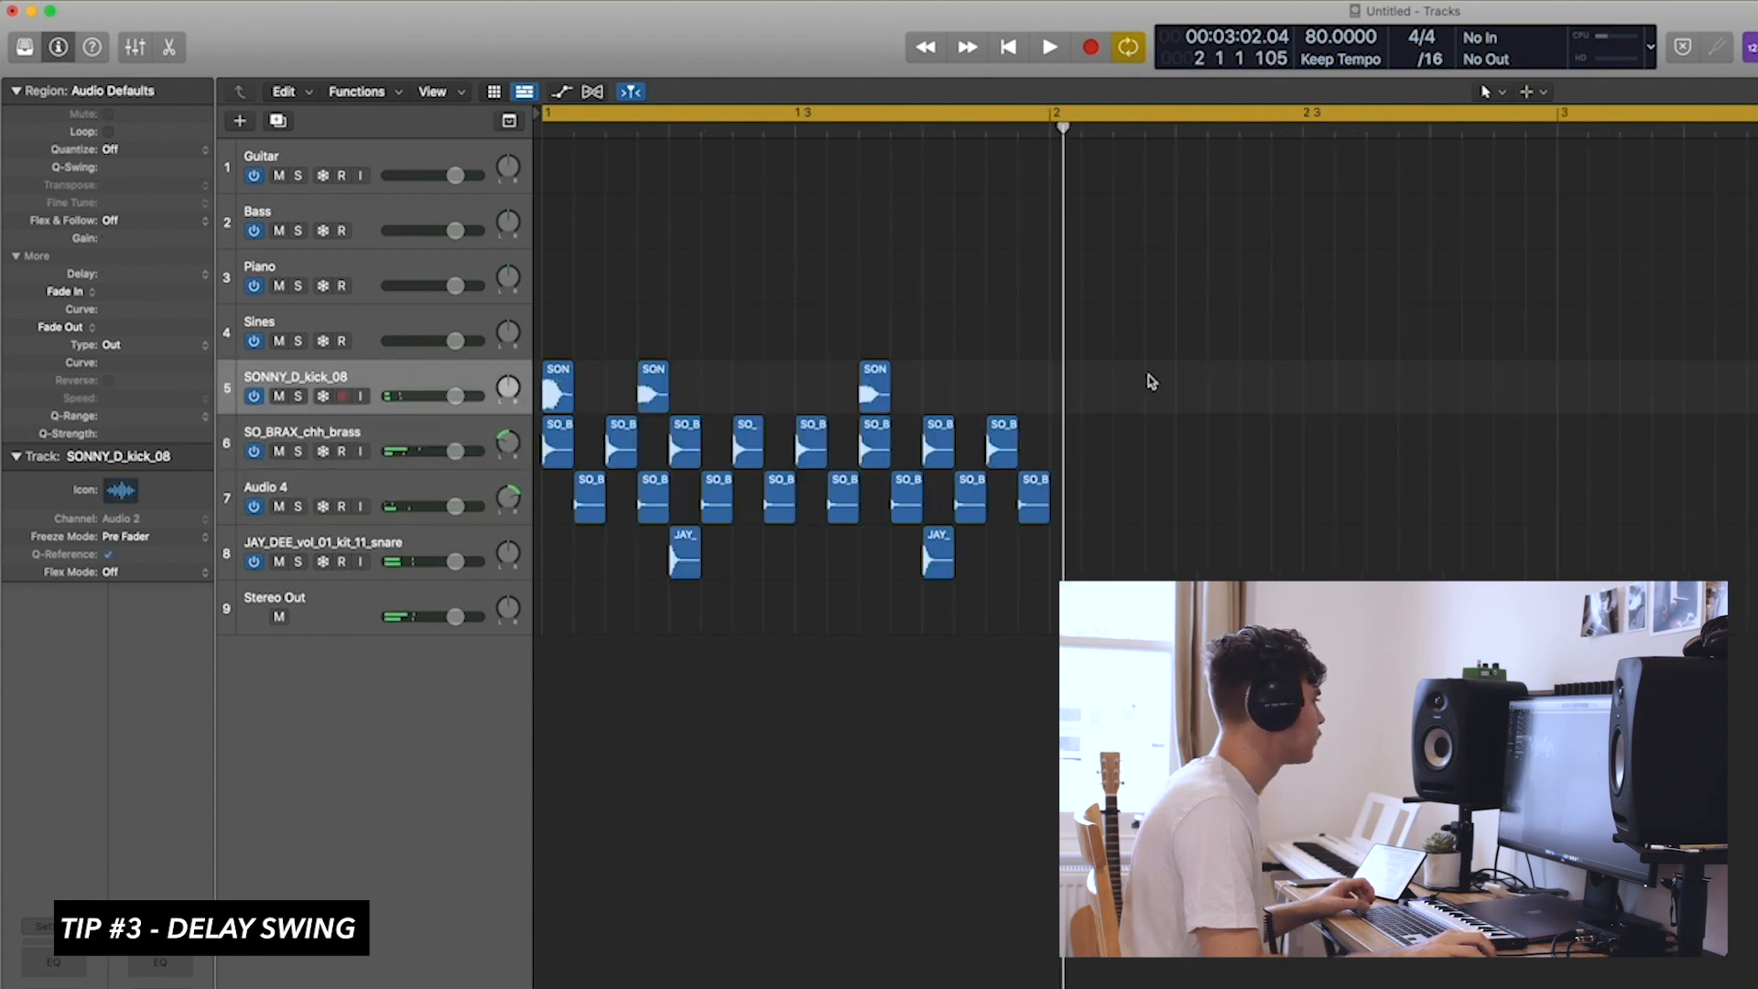
pyautogui.moveTo(1150, 375); pyautogui.dragTo(589, 641)
pyautogui.moveTo(556, 396); pyautogui.dragTo(1066, 401)
pyautogui.moveTo(1646, 366); pyautogui.dragTo(510, 611)
pyautogui.moveTo(556, 390); pyautogui.dragTo(1572, 405)
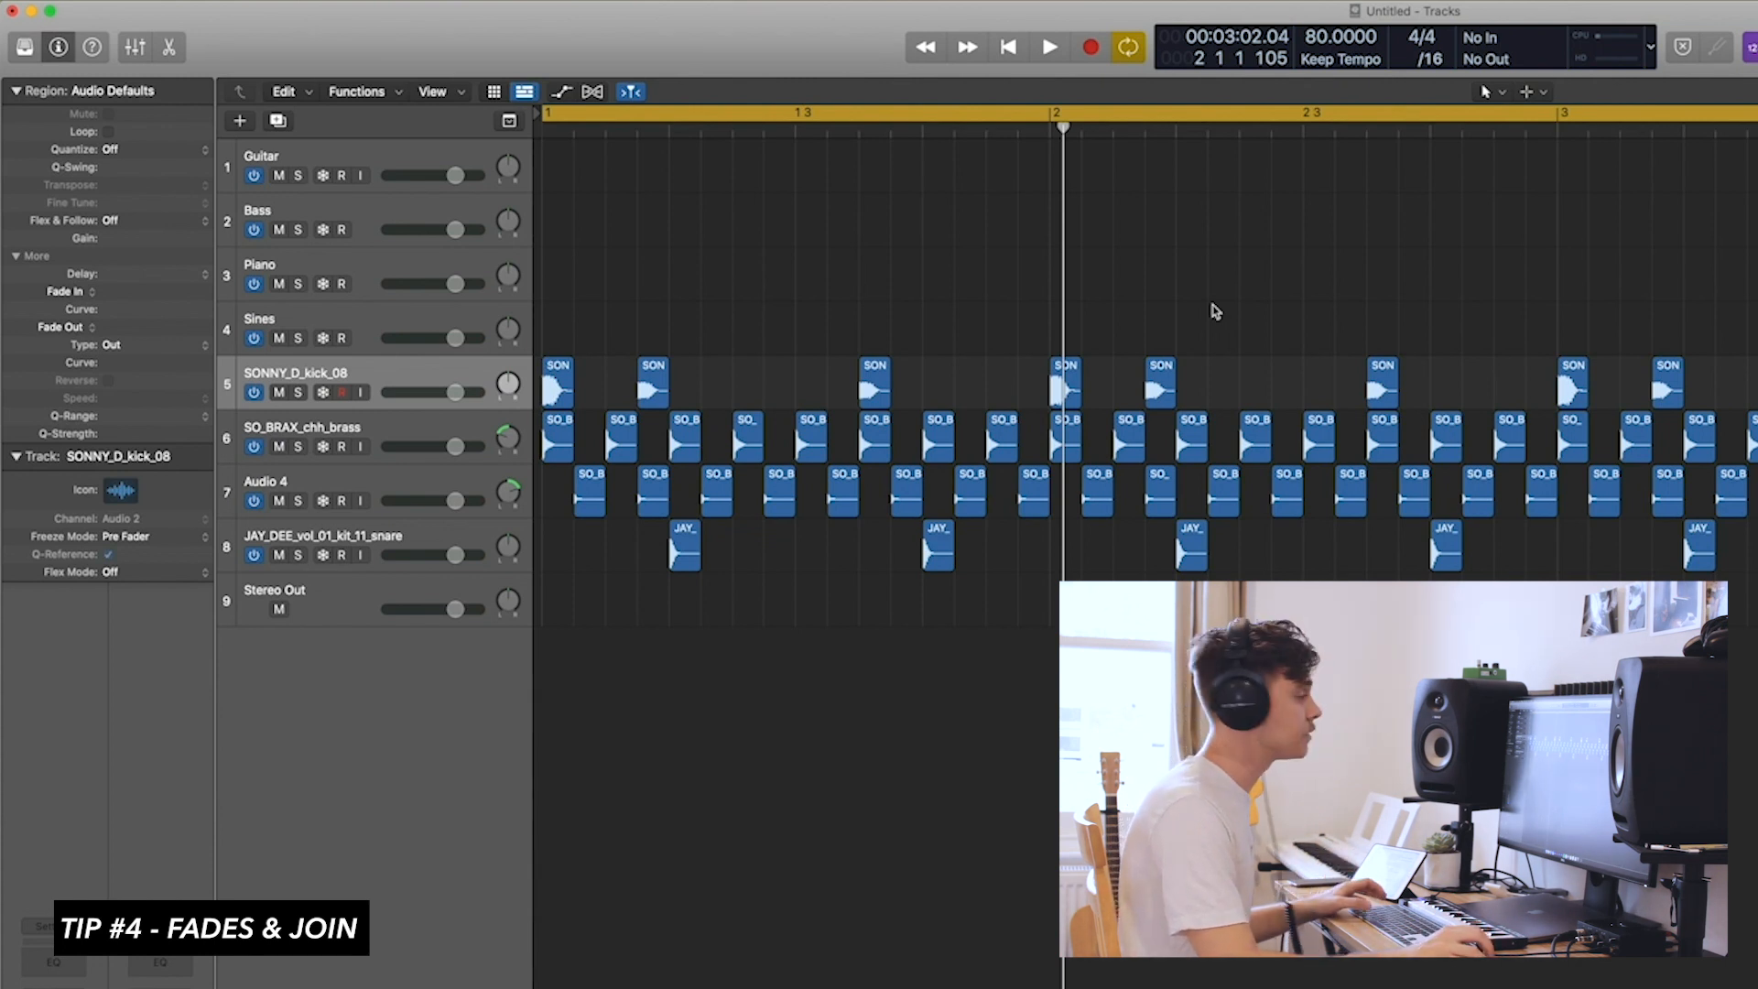
# Select all drum regions on the four drum tracks and set their fade-out to 10.
pyautogui.moveTo(1750, 360); pyautogui.dragTo(540, 648)
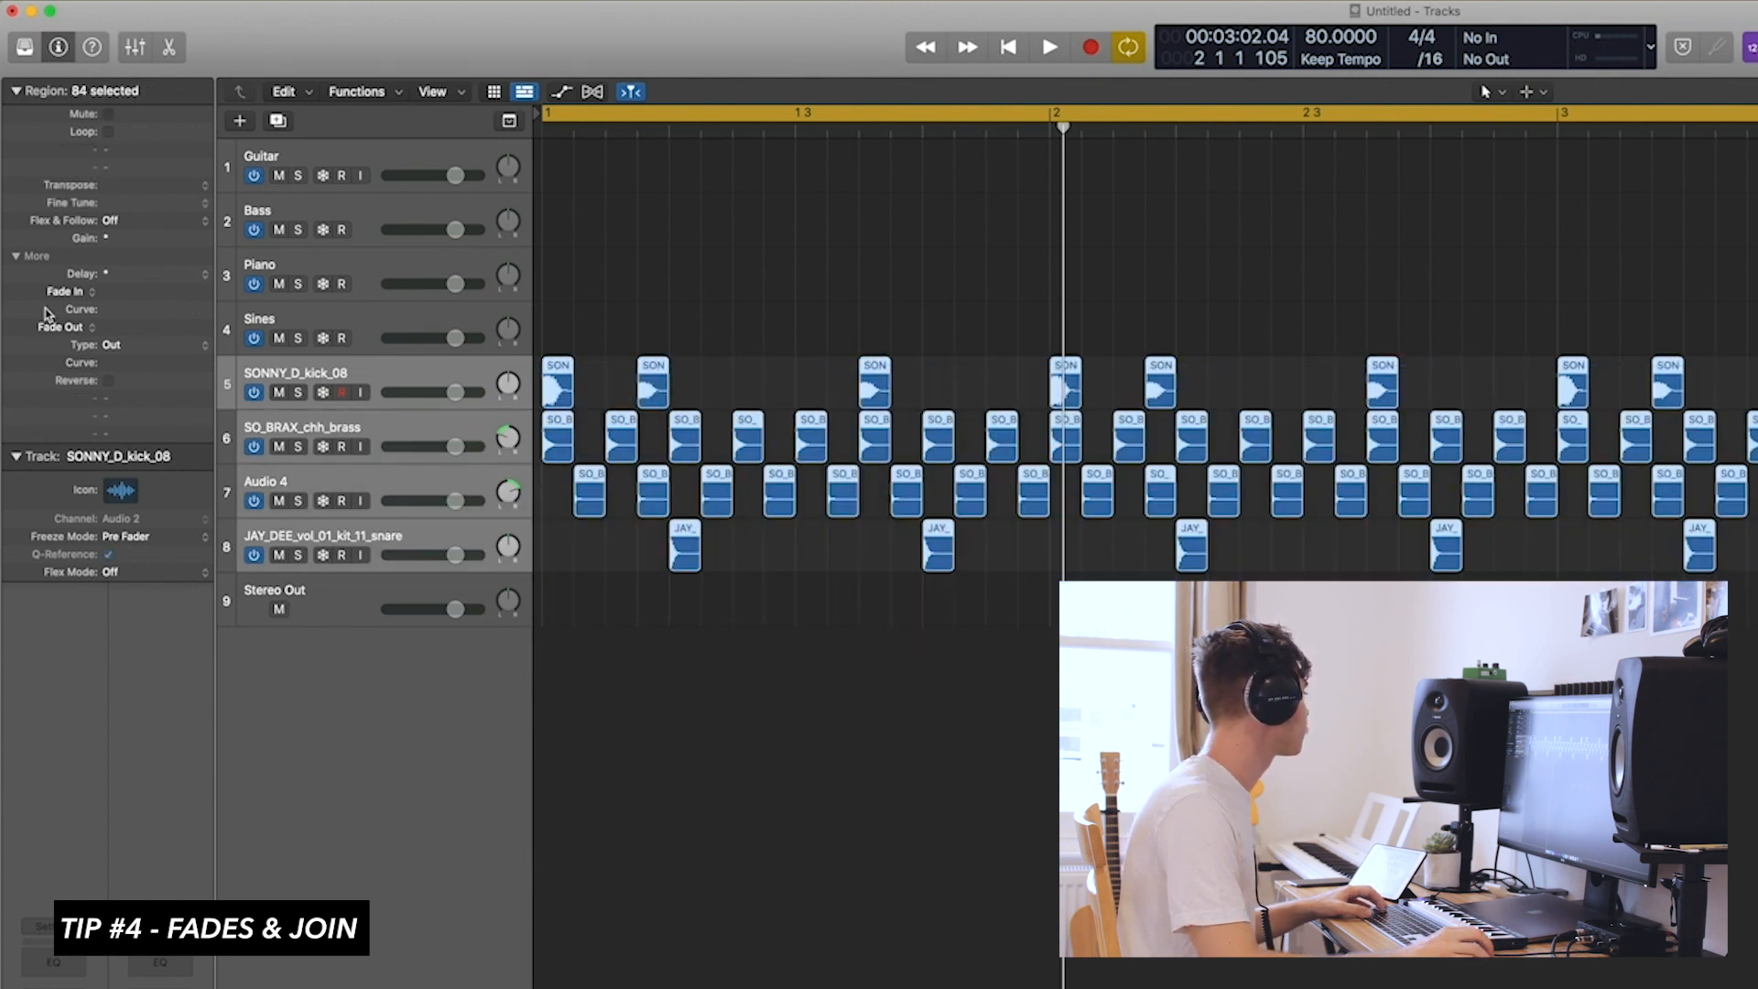
pyautogui.doubleClick(119, 327)
pyautogui.write('10')
pyautogui.press('Return')
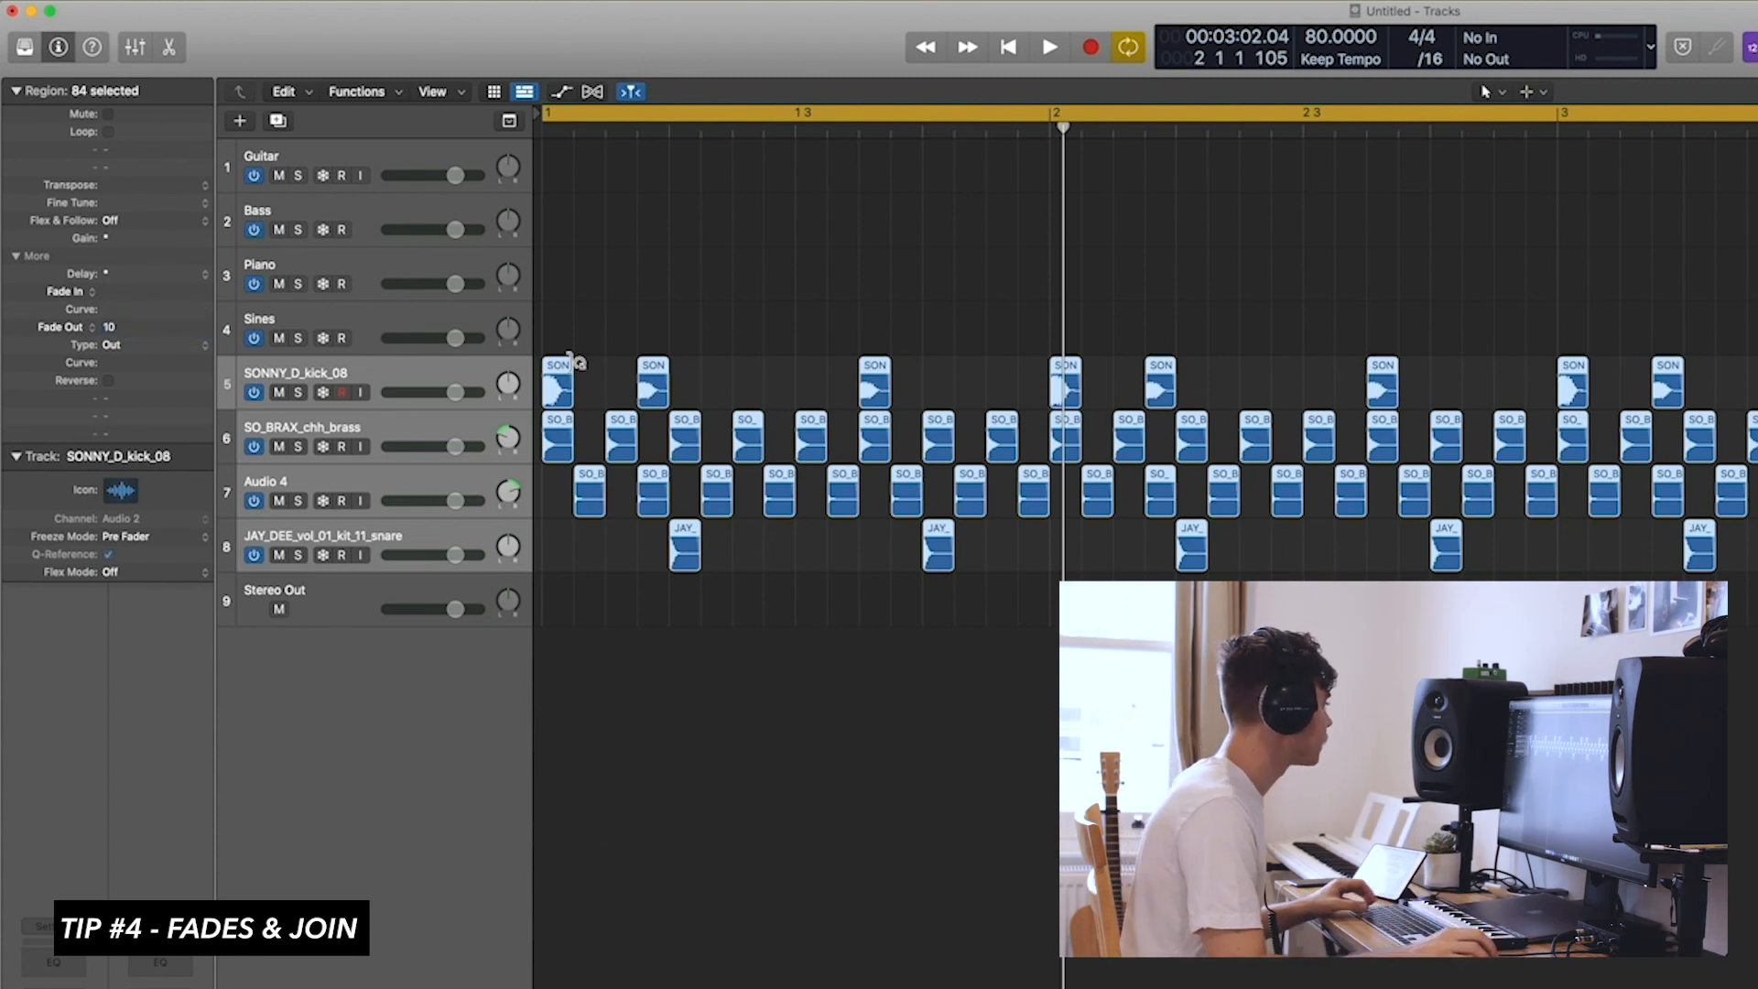
# Examine the fade-outs at the ends of the first kick and hi-hat regions up close.
pyautogui.press('super+Right')
pyautogui.press('super+Right')
pyautogui.press('super+Right')
pyautogui.press('super+Right')
pyautogui.press('super+Right')
pyautogui.press('super+Right')
pyautogui.press('super+Right')
pyautogui.press('super+Right')
pyautogui.press('super+Right')
pyautogui.press('super+Right')
pyautogui.click(948, 302)
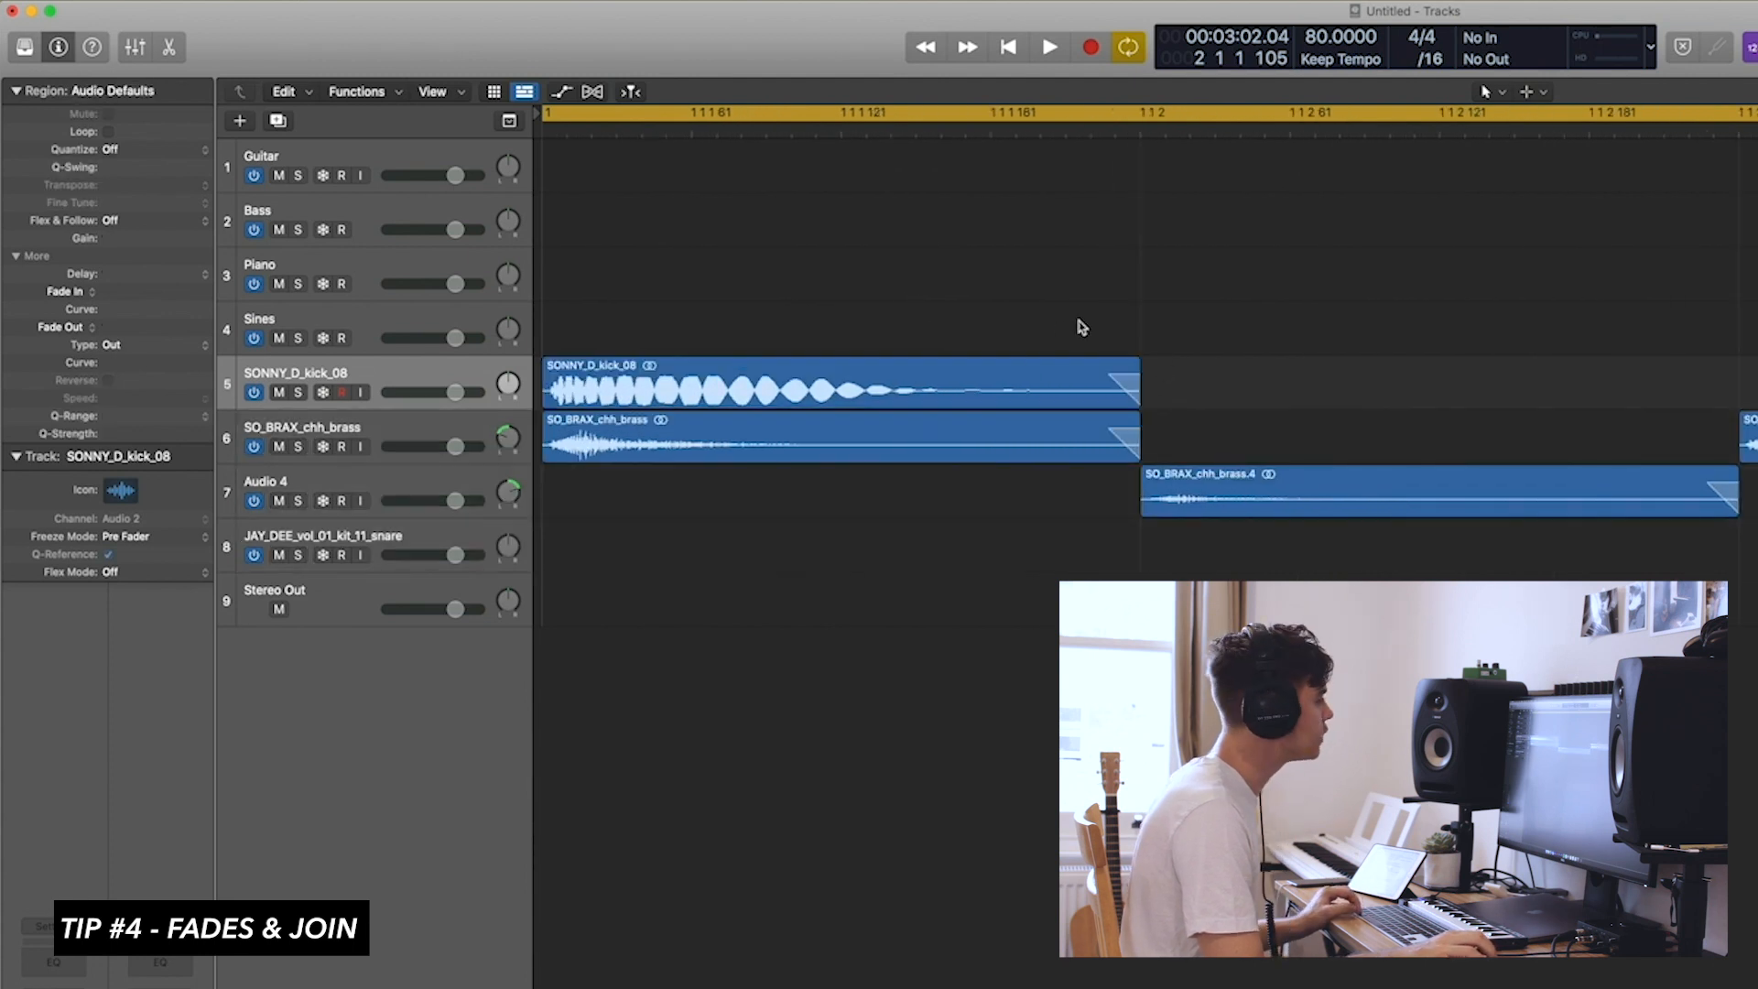
# Set the fade-out of the kick region at the start of bar 2 to 0.
pyautogui.press('super+Left')
pyautogui.press('super+Left')
pyautogui.press('super+Left')
pyautogui.press('super+Left')
pyautogui.press('super+Left')
pyautogui.press('super+Left')
pyautogui.press('super+Left')
pyautogui.press('super+Left')
pyautogui.press('super+Right')
pyautogui.press('super+Right')
pyautogui.press('super+Right')
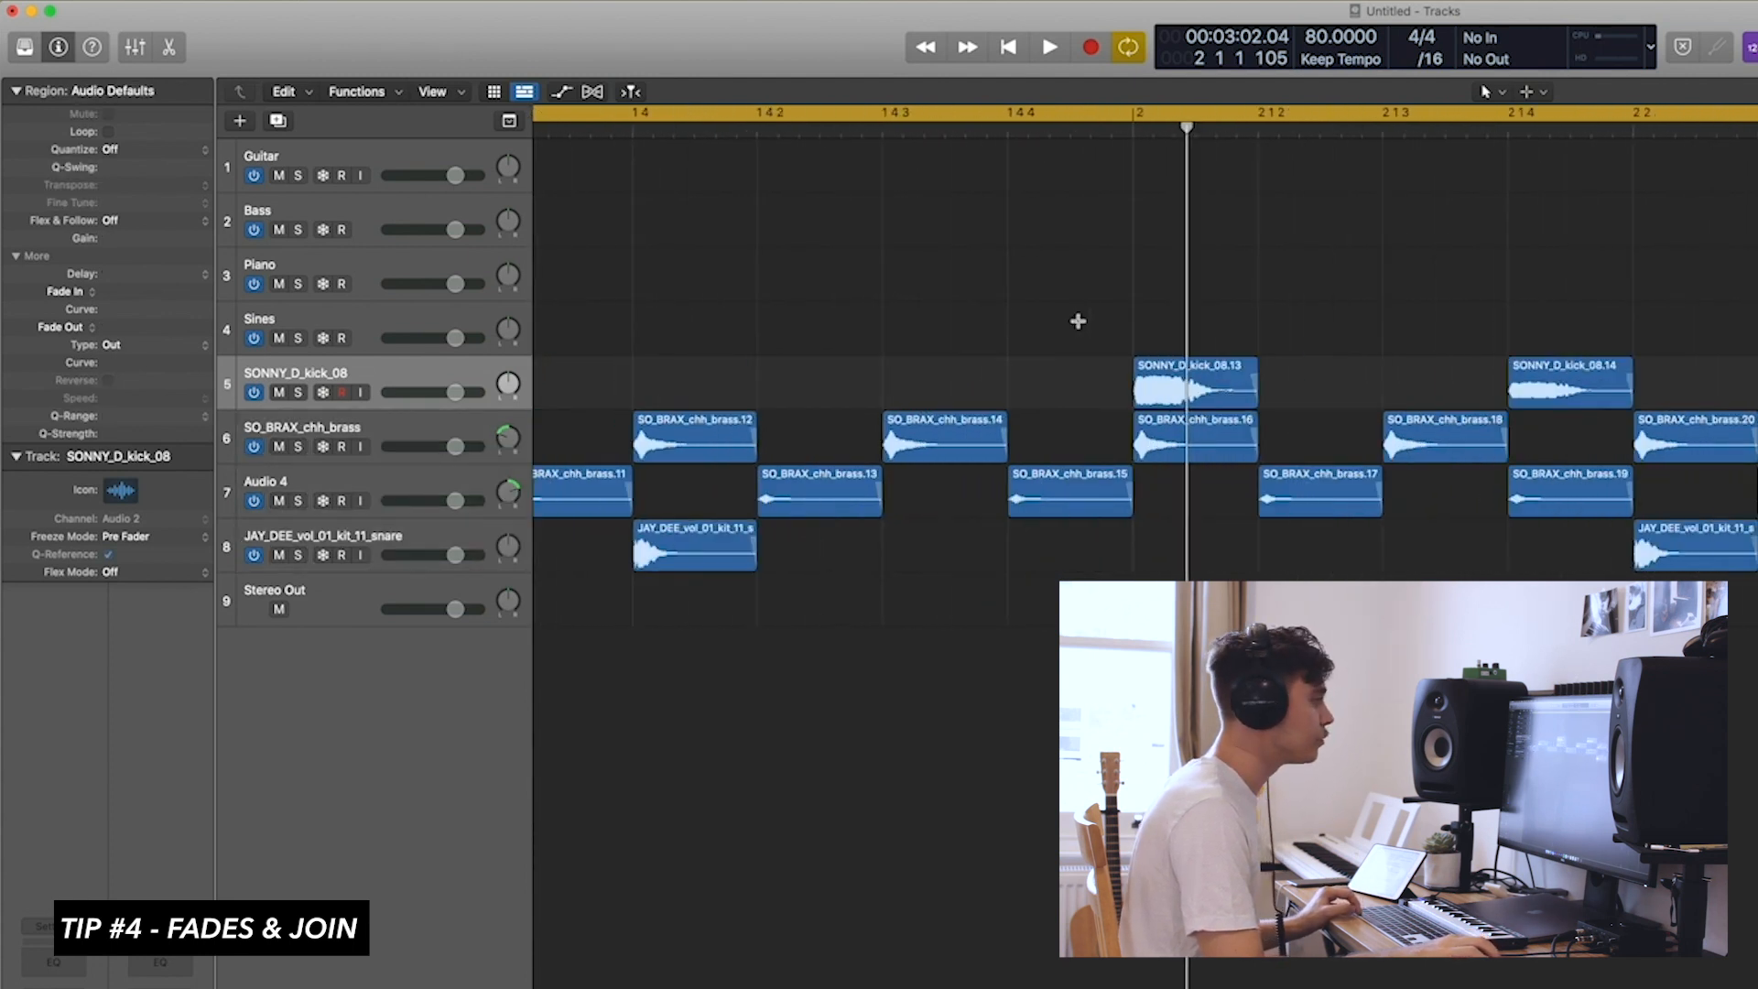
pyautogui.press('super+Right')
pyautogui.click(1254, 391)
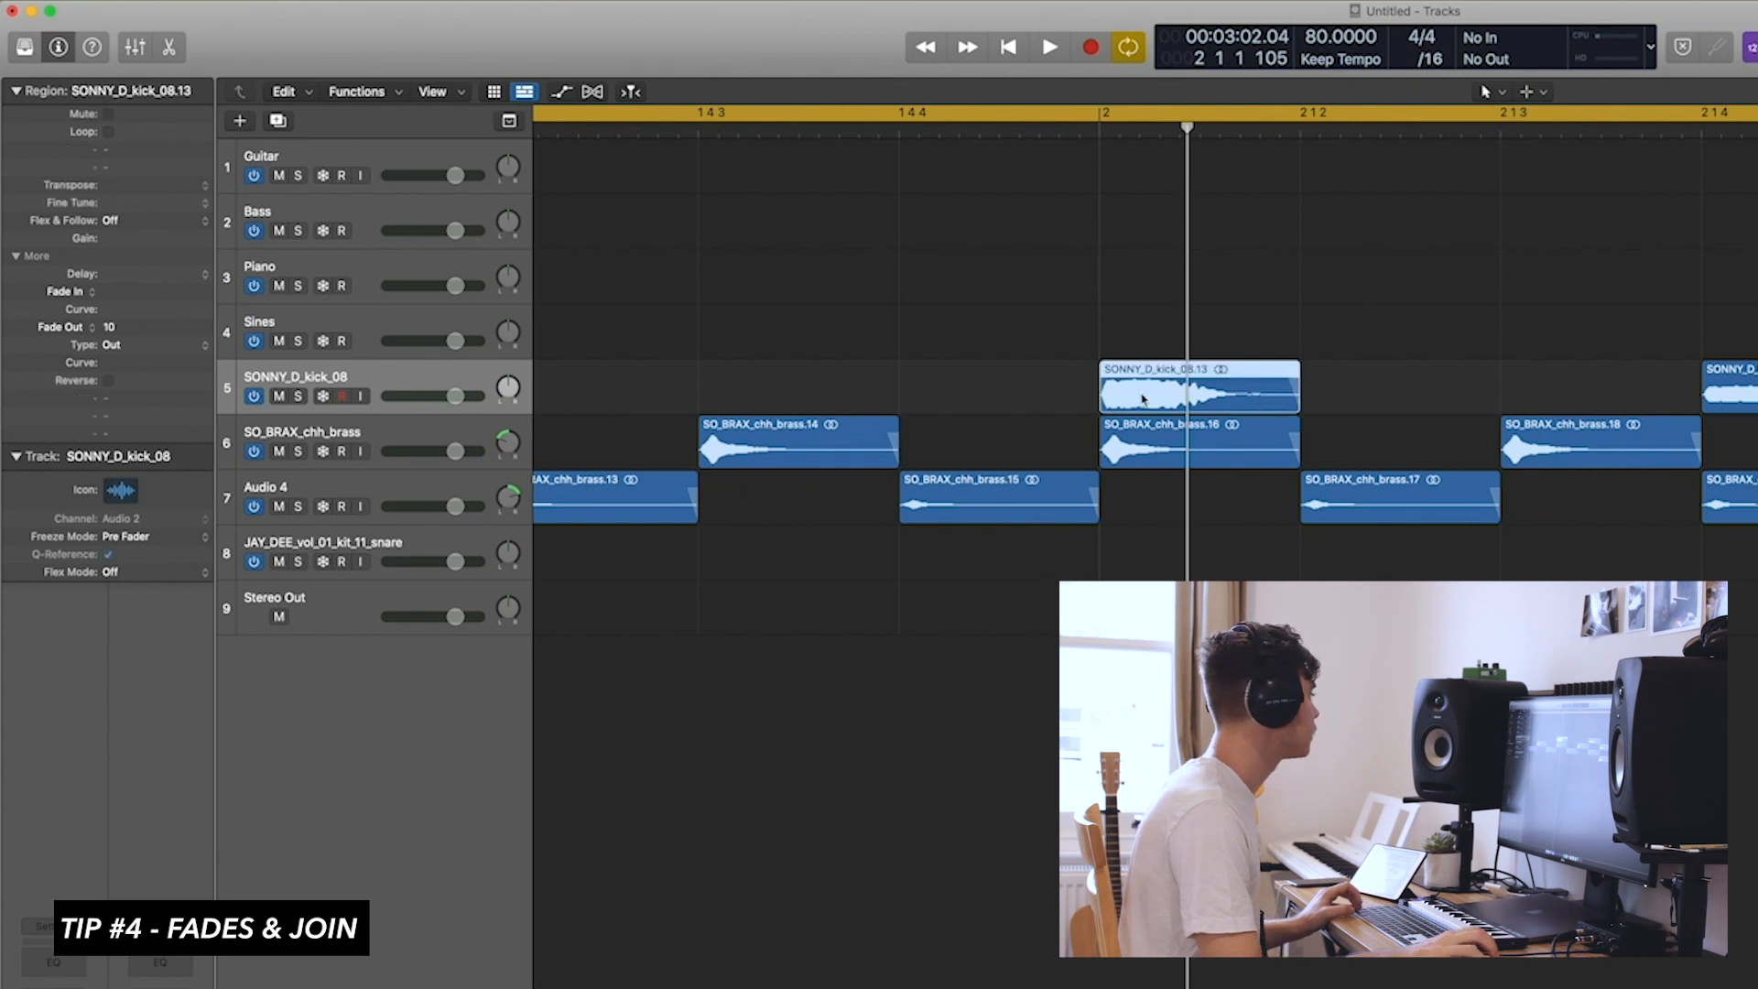
pyautogui.doubleClick(136, 328)
pyautogui.write('0')
pyautogui.press('Return')
pyautogui.click(1228, 294)
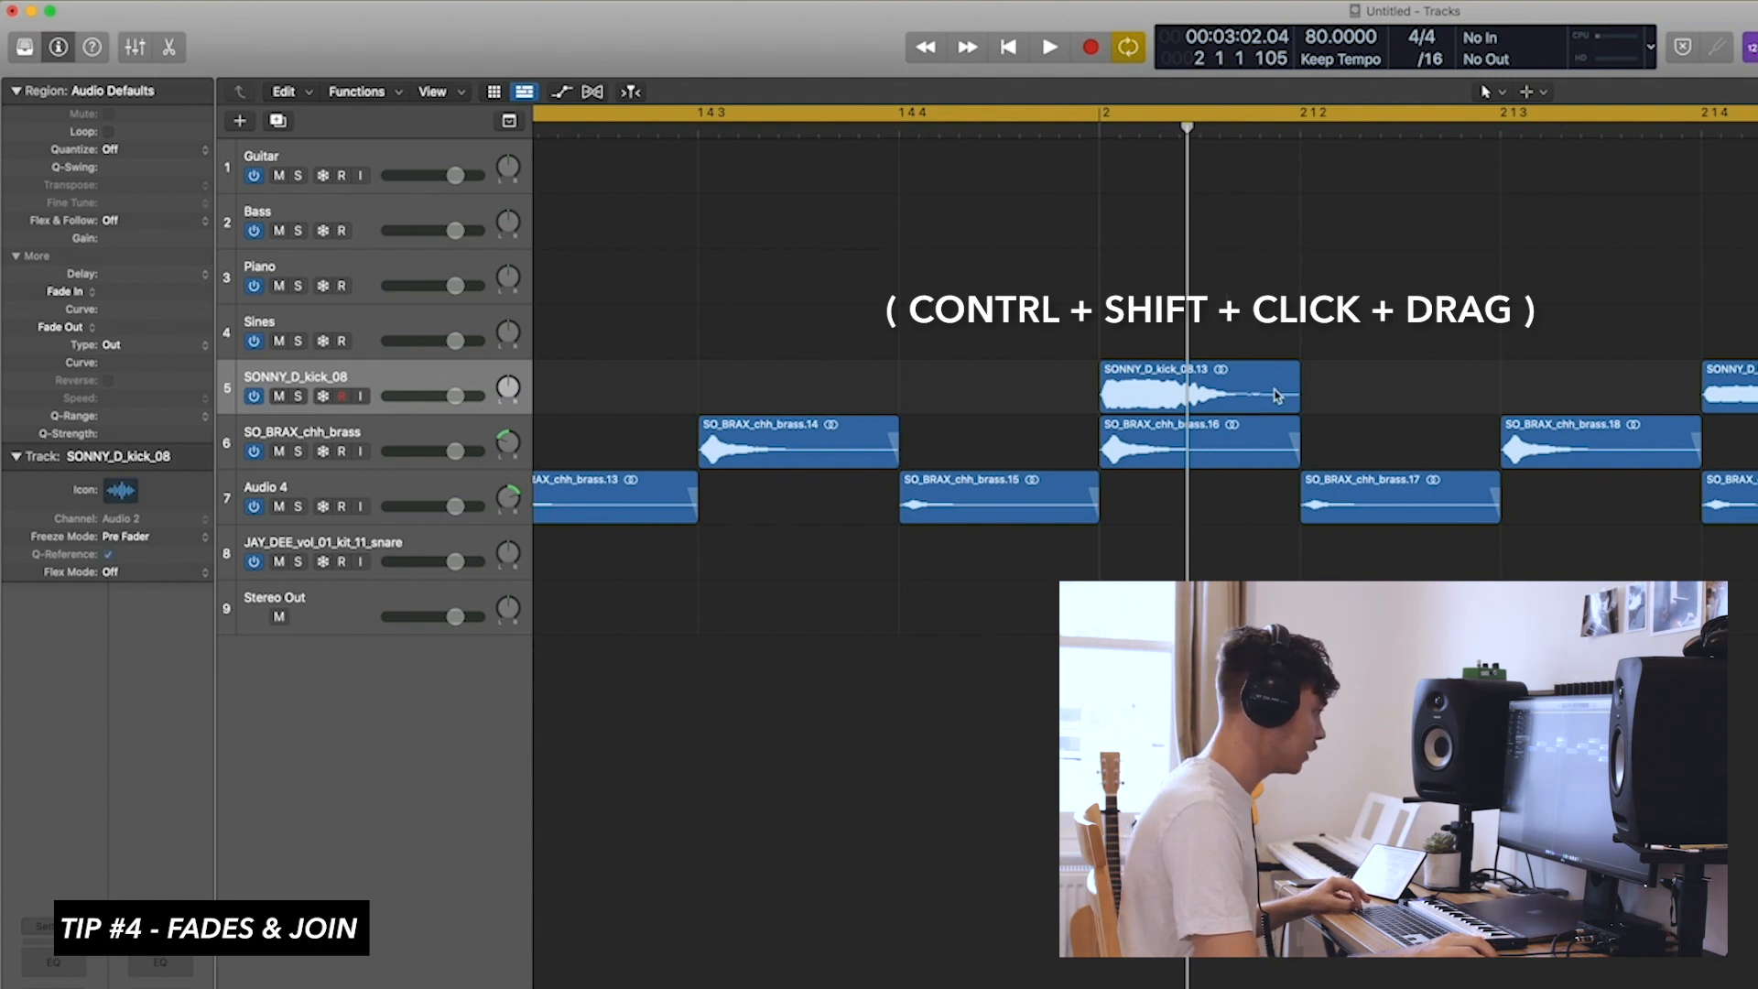
# Draw a fade-out by hand on the kick region at bar 2, adjusting its length to 10.
pyautogui.keyDown('ctrl'); pyautogui.keyDown('shift'); pyautogui.moveTo(1273, 396); pyautogui.dragTo(1342, 383); pyautogui.keyUp('shift'); pyautogui.keyUp('ctrl')
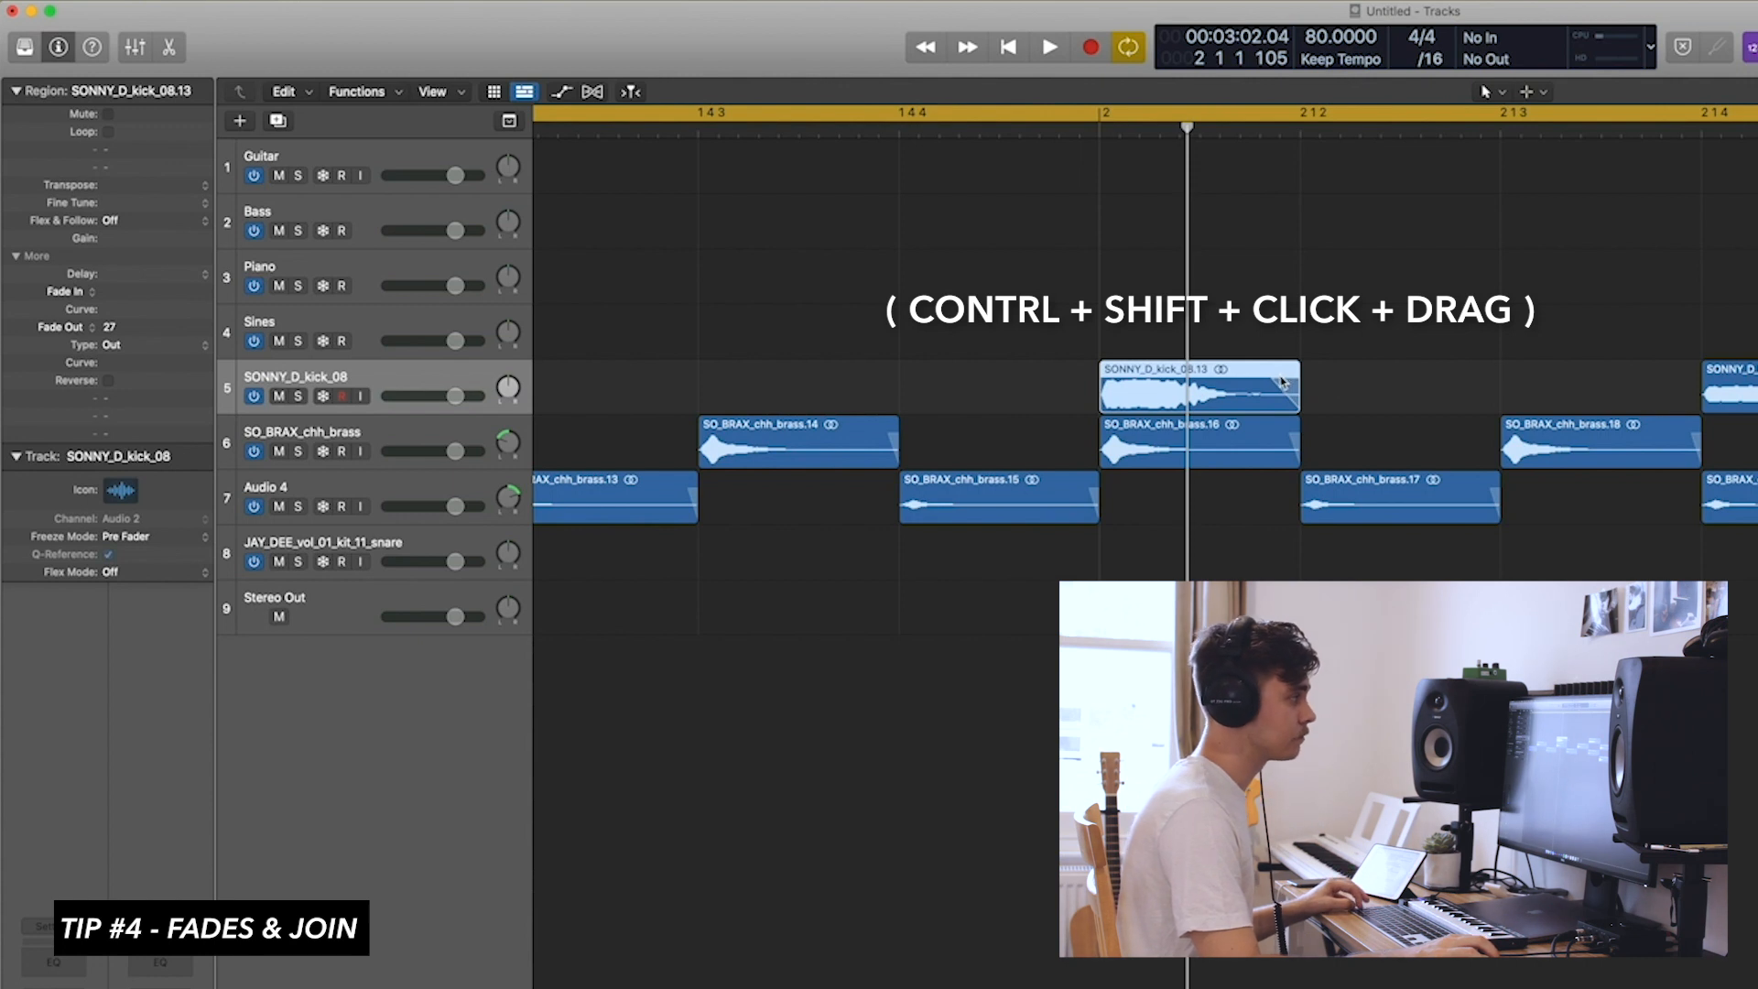
pyautogui.moveTo(1271, 373); pyautogui.dragTo(1290, 370)
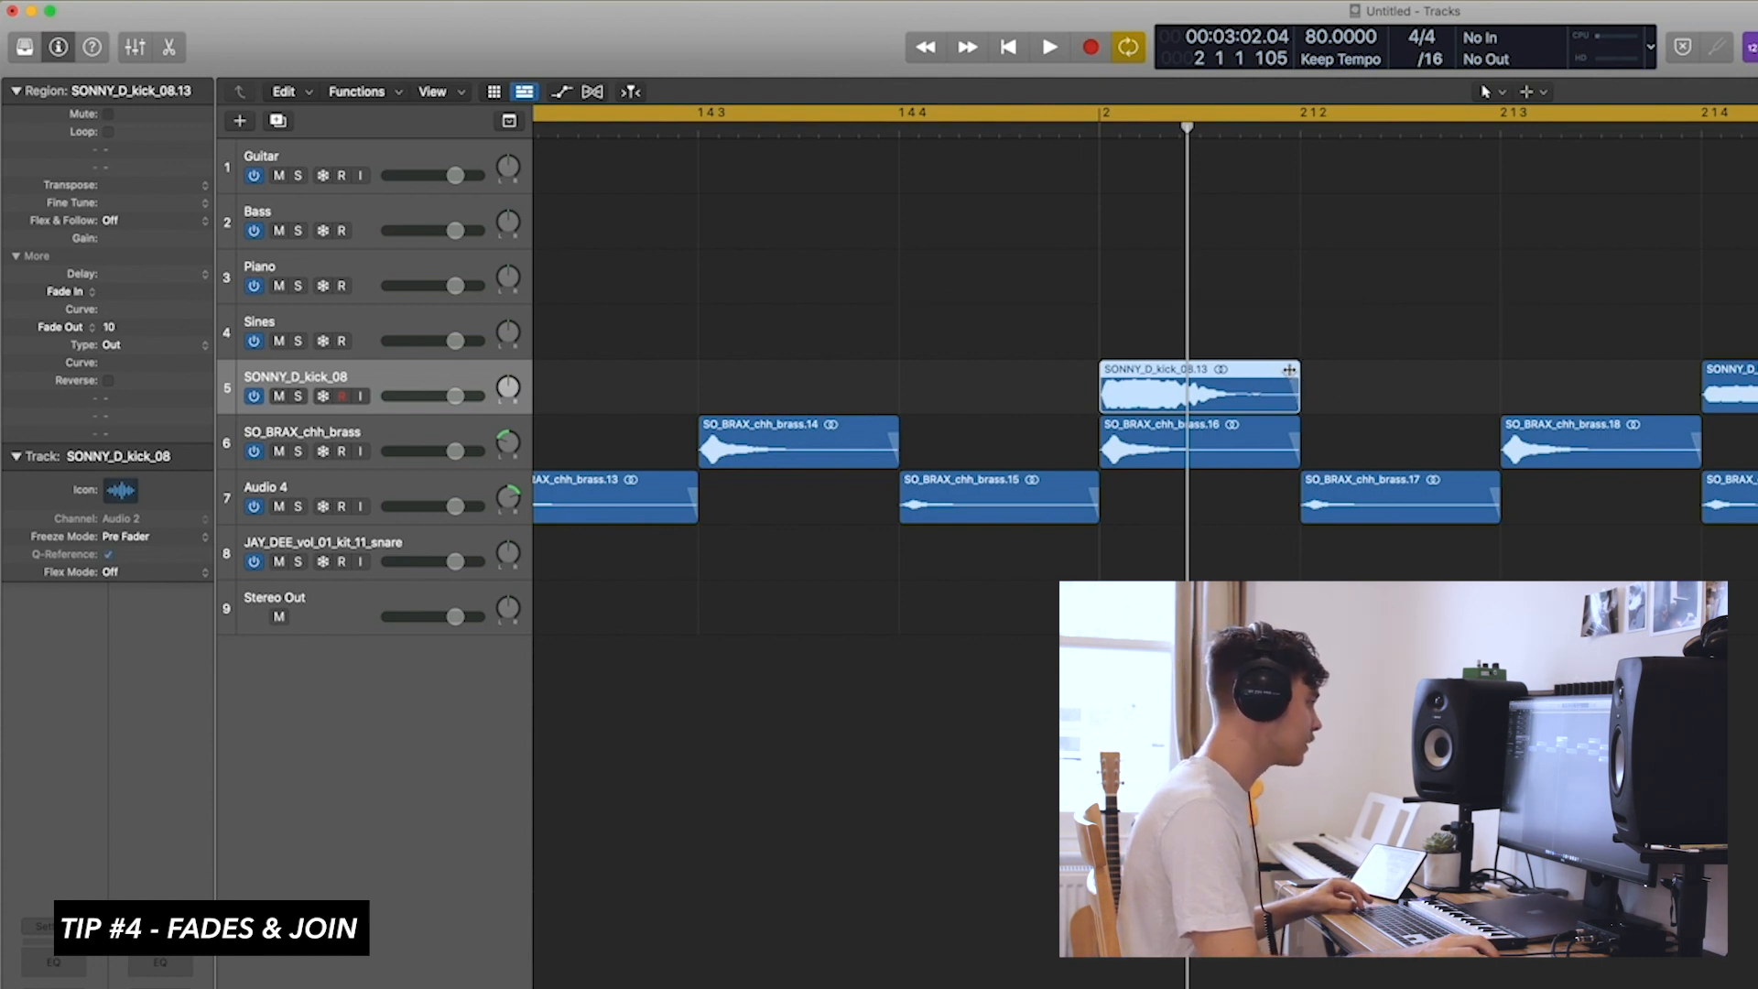
pyautogui.moveTo(1291, 398); pyautogui.dragTo(1272, 422)
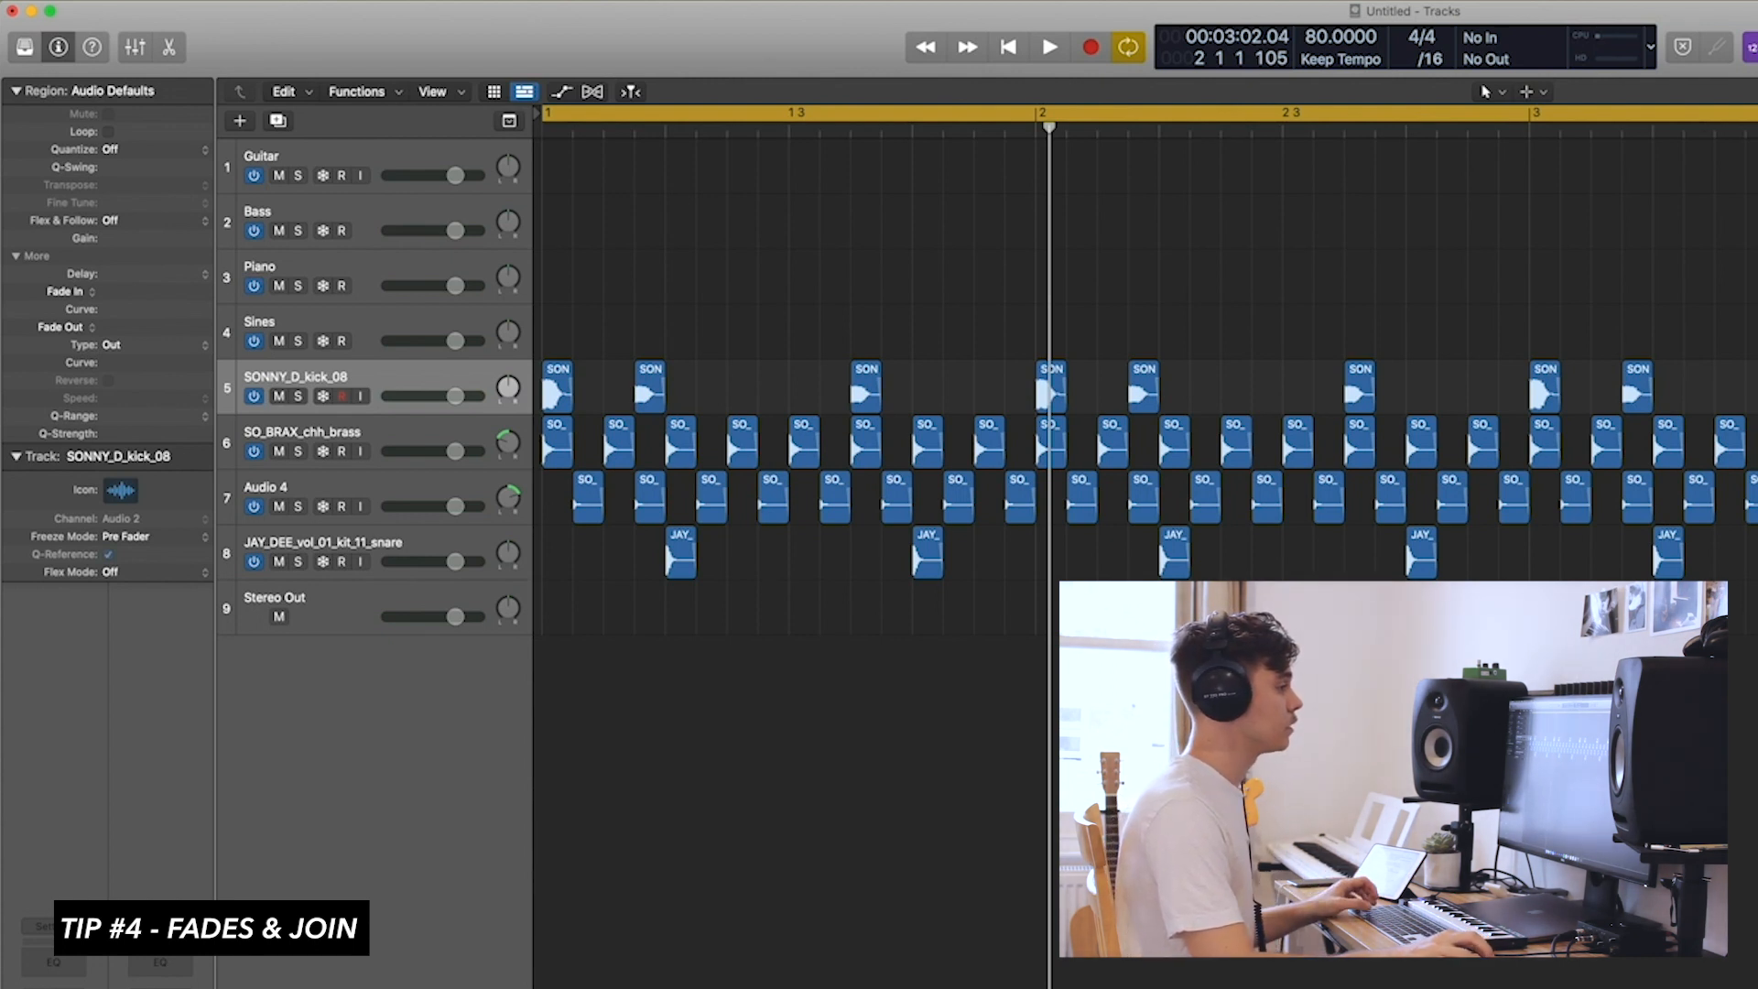
# Join all the drum regions into merged regions on each track, creating new audio files.
pyautogui.press('super+a')
pyautogui.press('j')
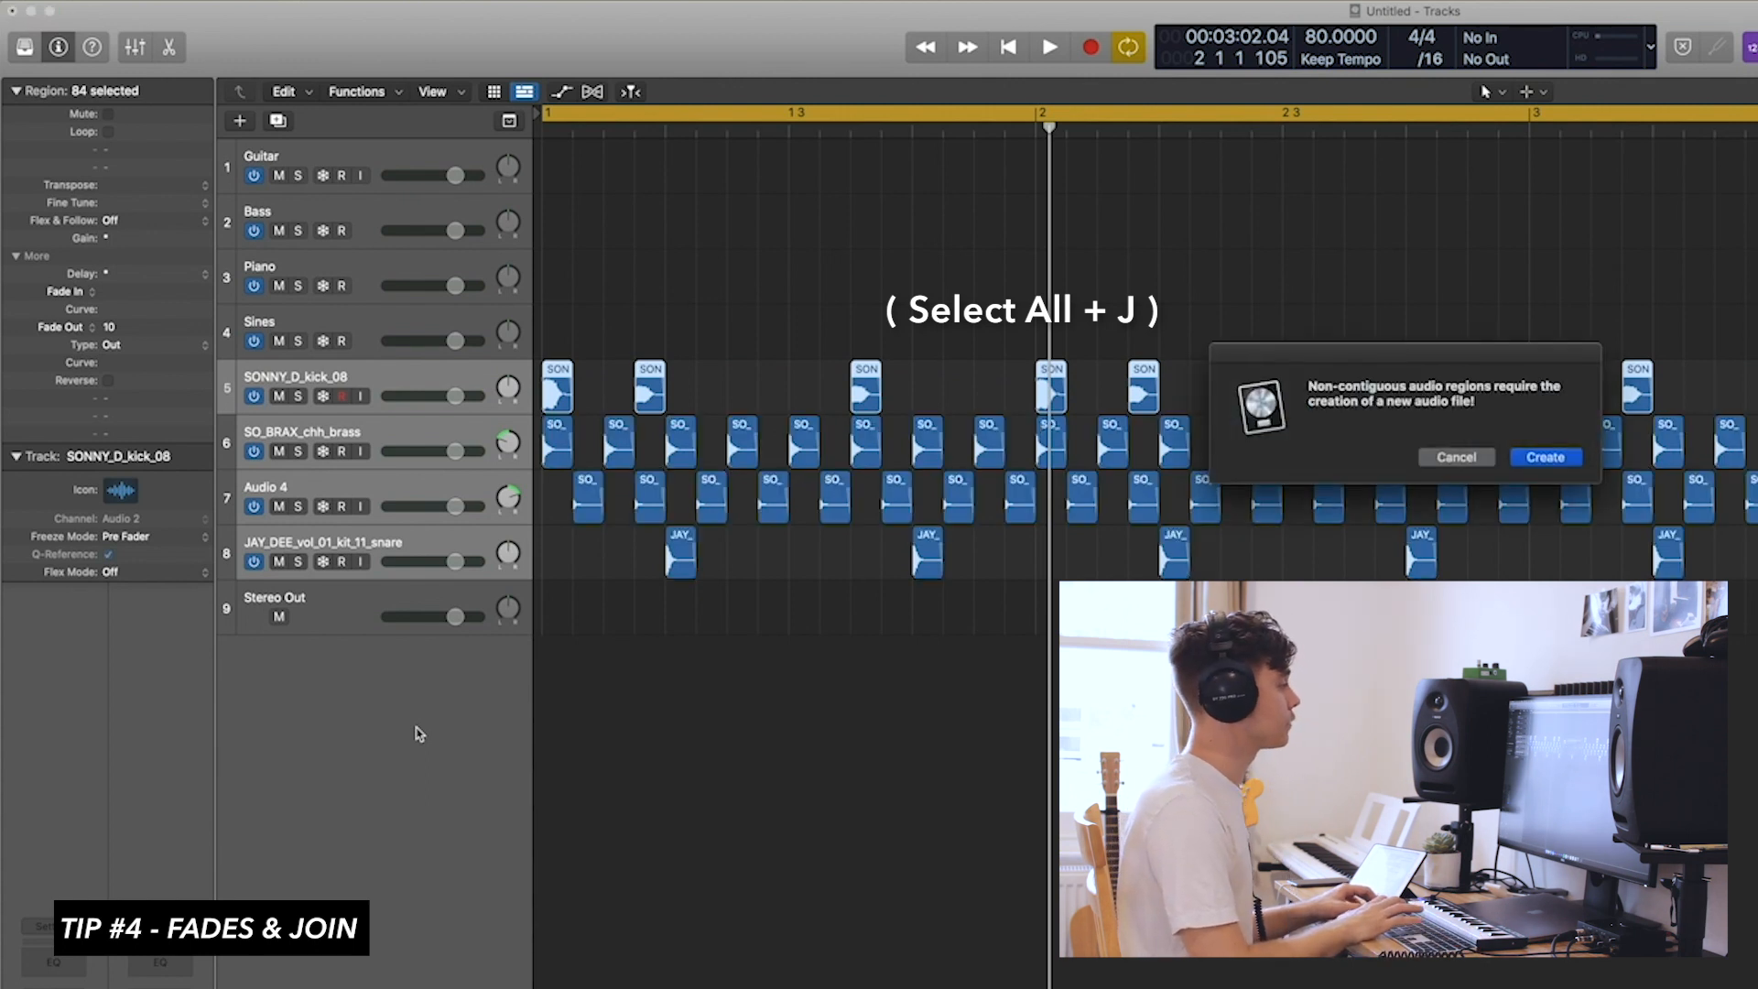
pyautogui.press('Return')
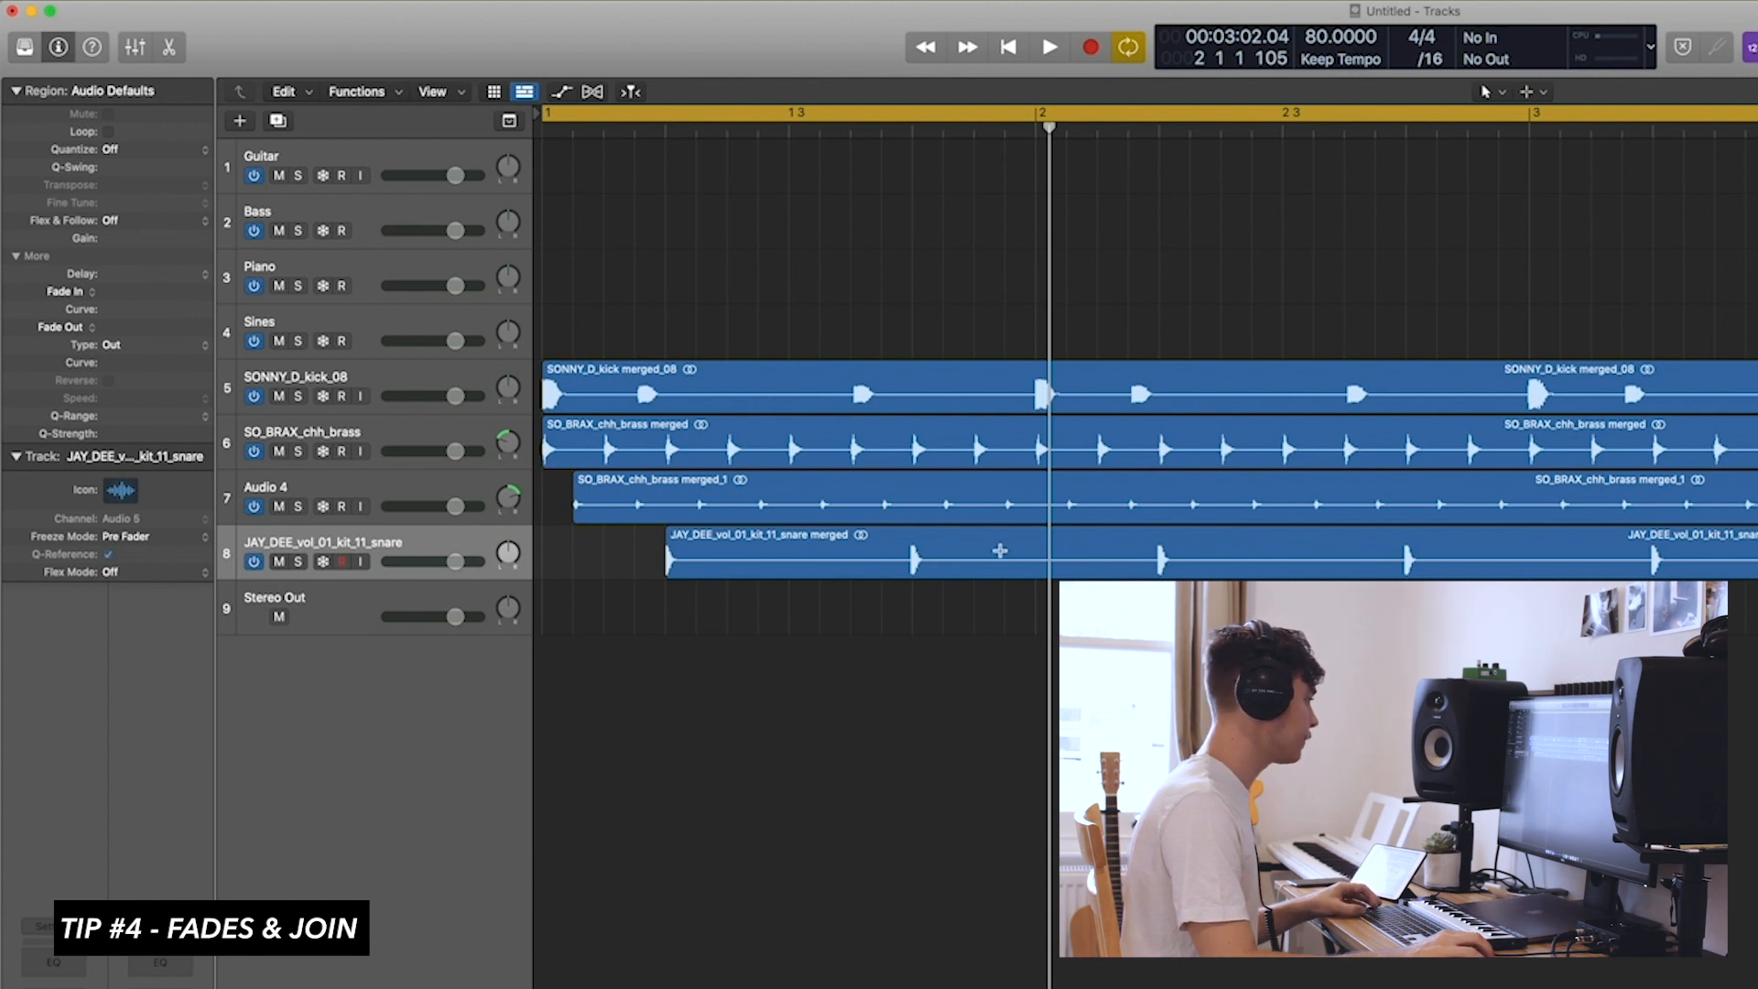
# Join the merged drum regions again together with the short filler regions at bar 1, creating new audio files.
pyautogui.moveTo(1000, 550); pyautogui.dragTo(390, 626)
pyautogui.press('super+j')
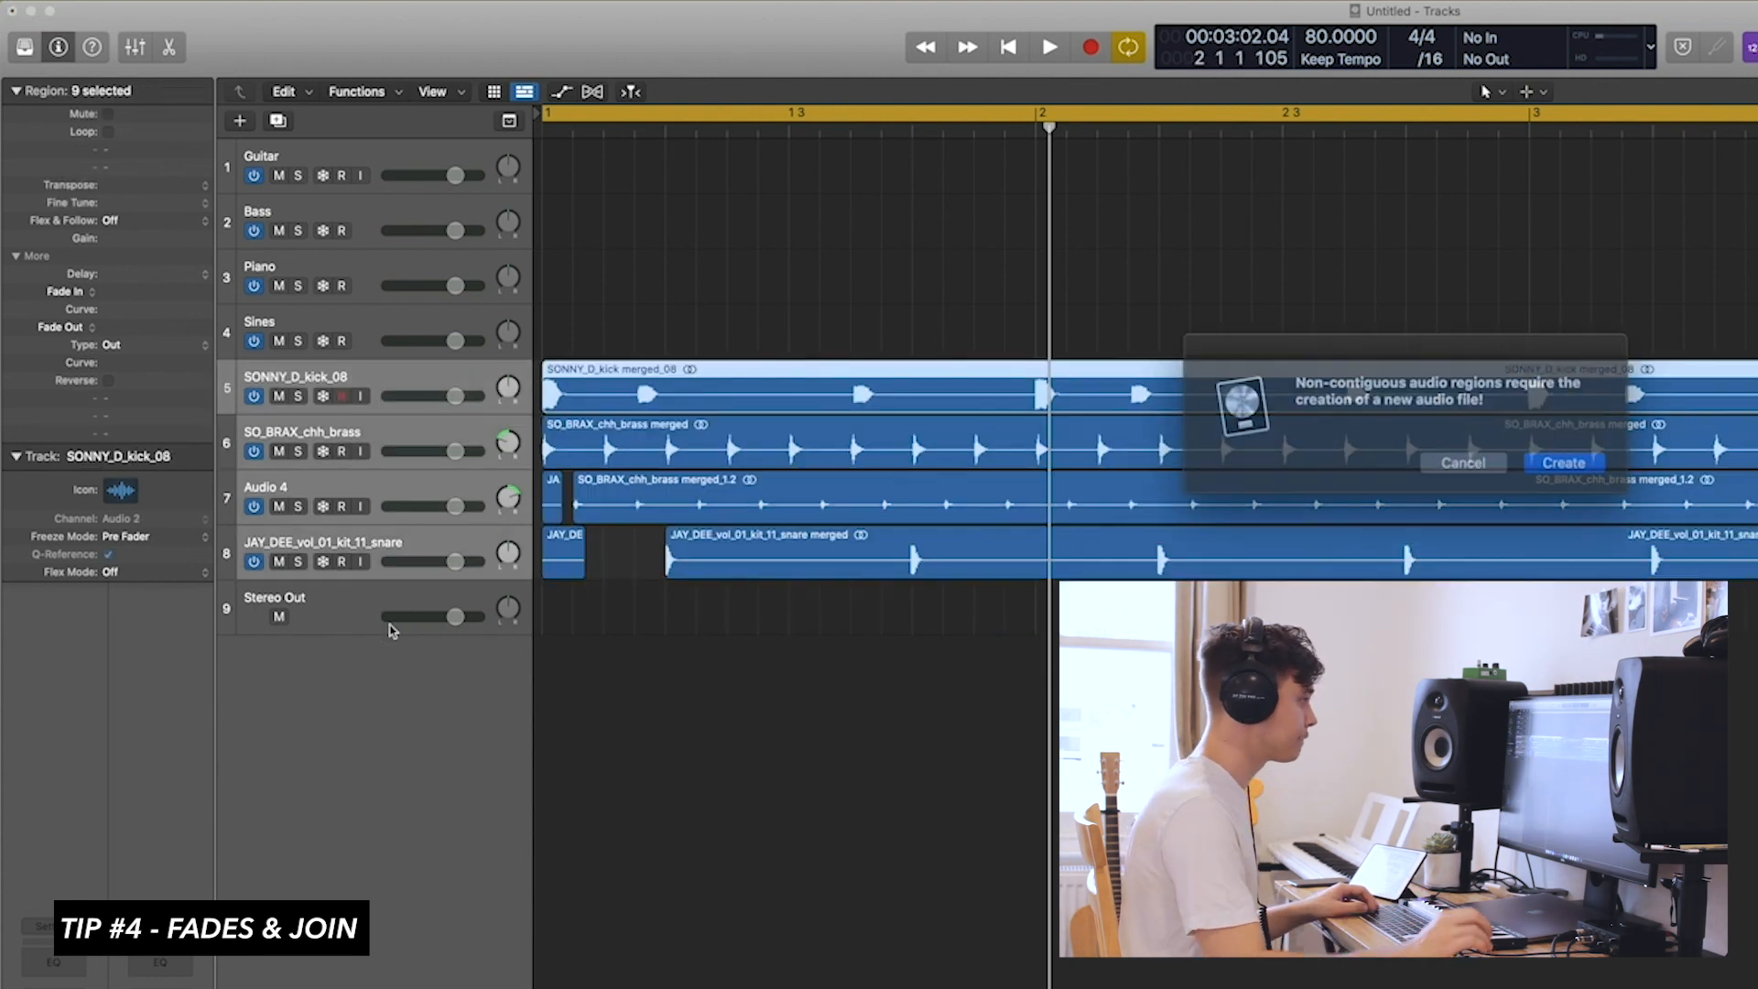
pyautogui.click(1568, 460)
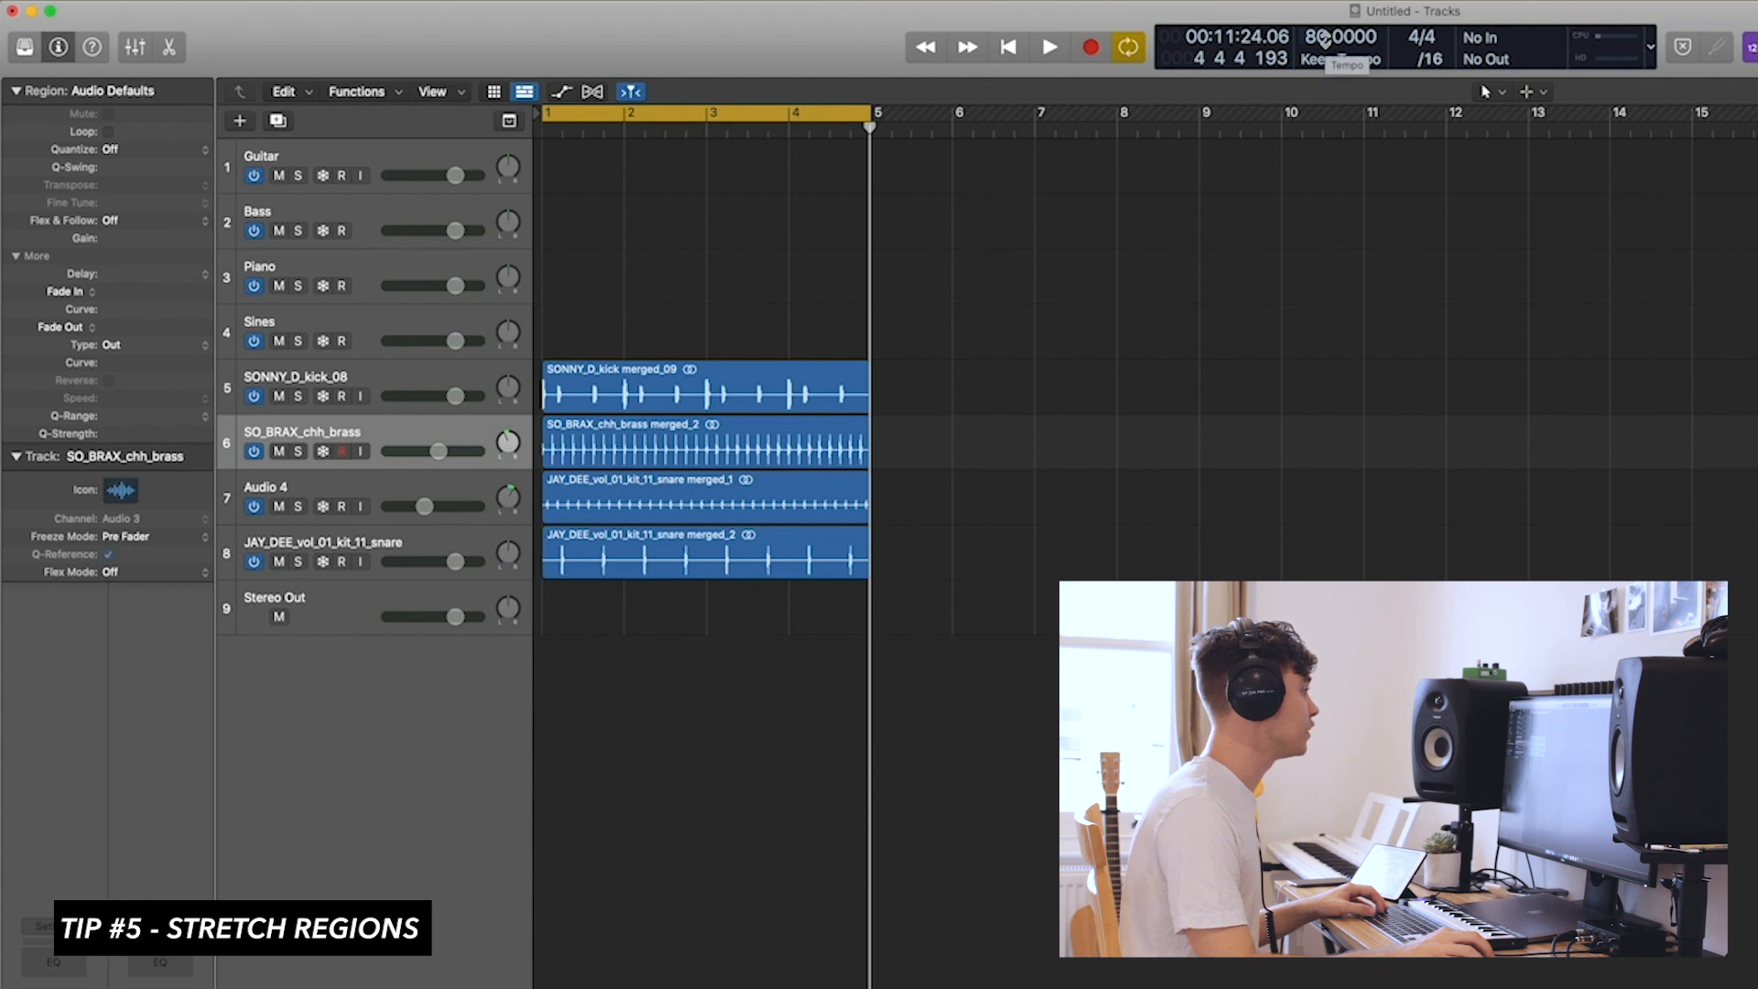
# Lower the tempo to 78 and time-stretch the four merged drum regions to a length of exactly four bars.
pyautogui.moveTo(1325, 39); pyautogui.dragTo(1333, 57)
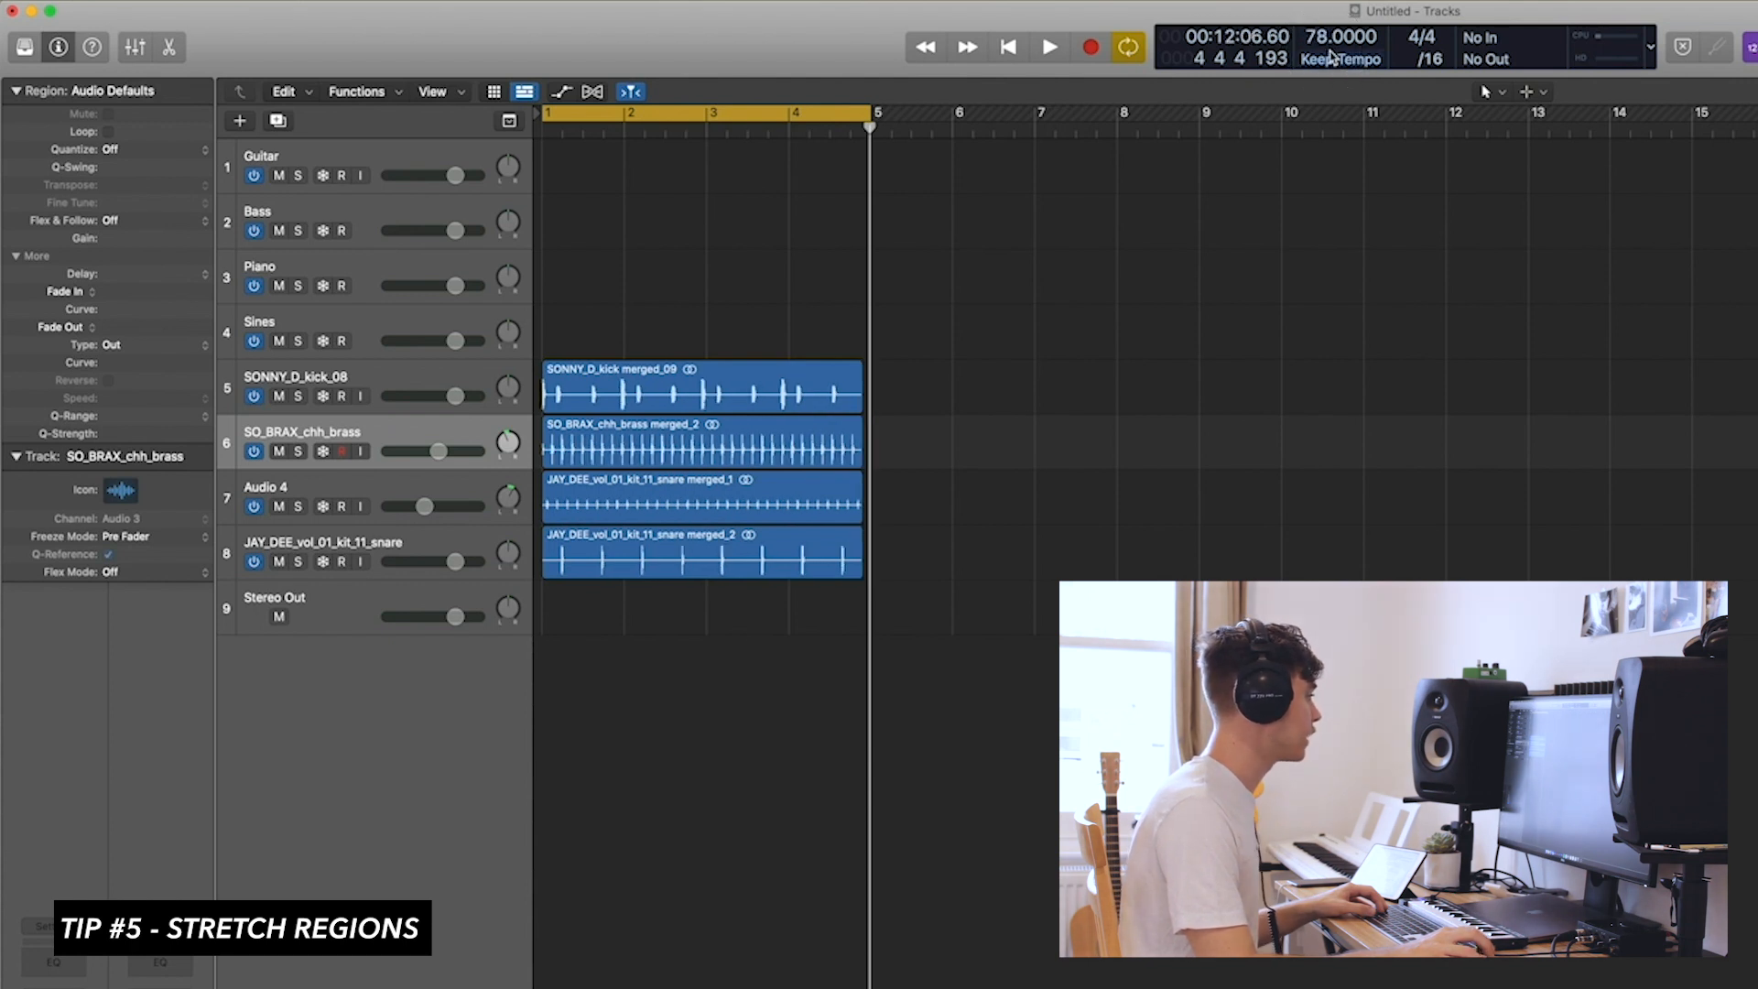
pyautogui.moveTo(702, 333); pyautogui.dragTo(723, 643)
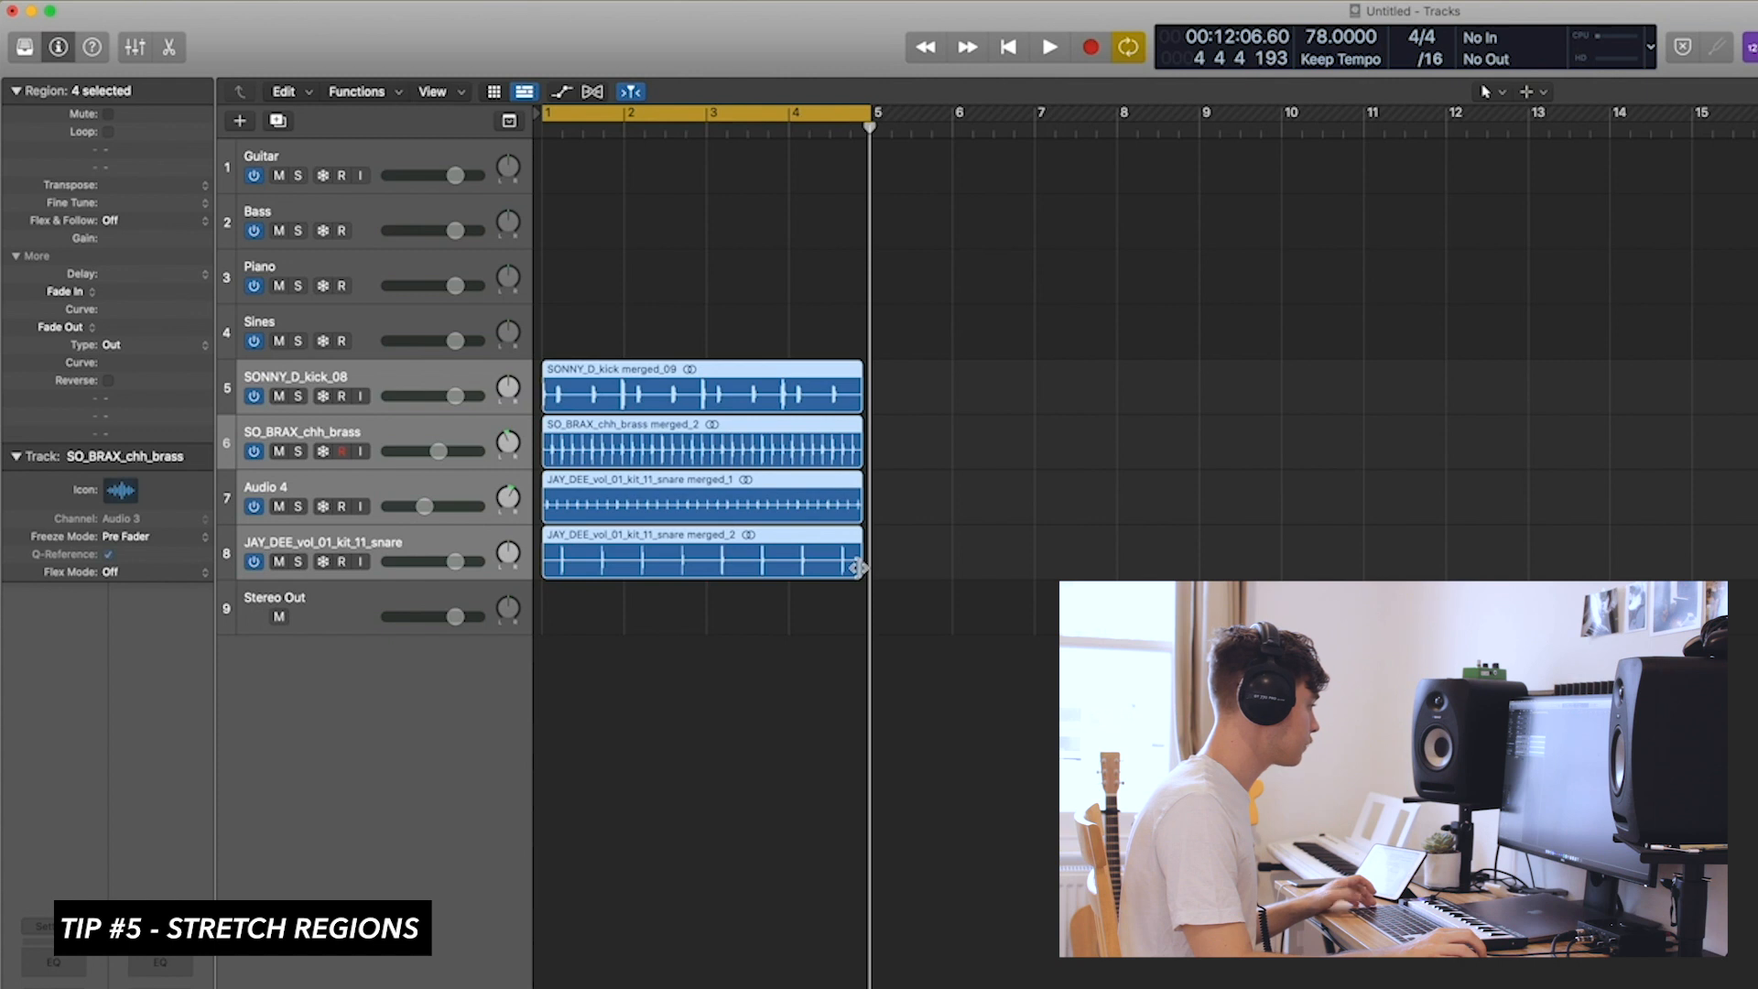
pyautogui.moveTo(858, 567); pyautogui.dragTo(866, 573)
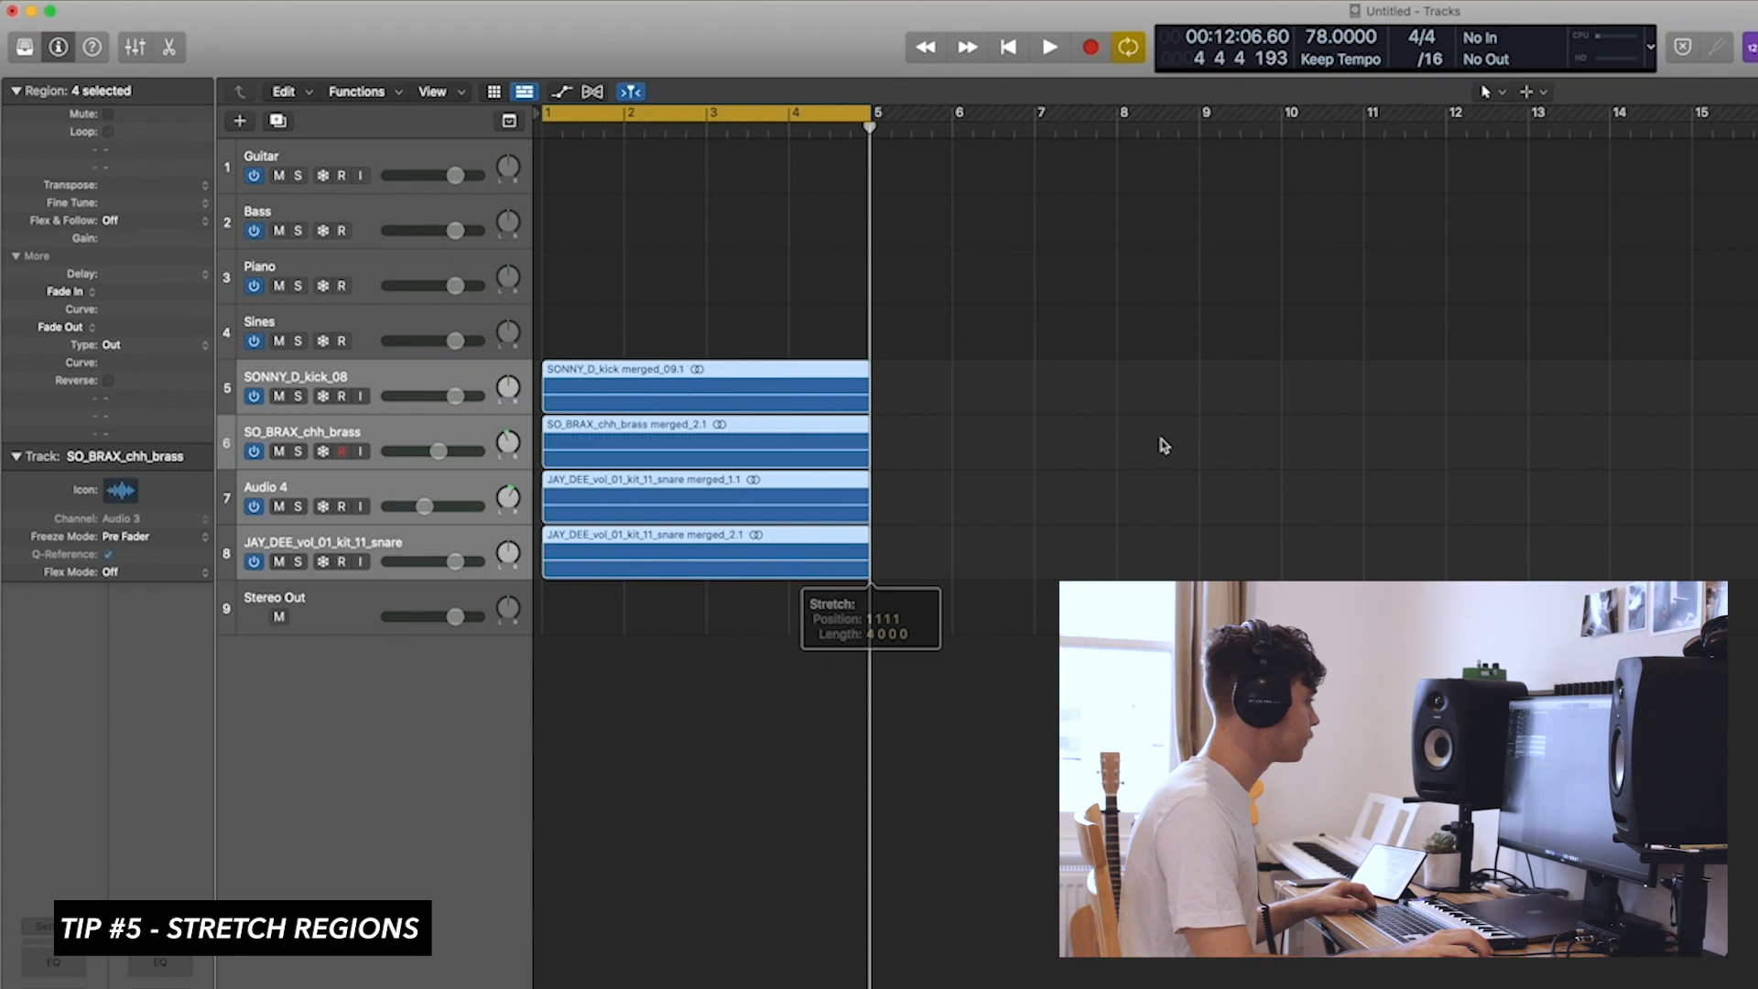
# Examine closely how the ends of the stretched drum regions line up with bar 5.
pyautogui.press('super+Right')
pyautogui.press('super+Right')
pyautogui.press('super+Right')
pyautogui.press('super+Right')
pyautogui.press('super+Right')
pyautogui.press('super+Right')
pyautogui.press('super+Right')
pyautogui.press('super+Right')
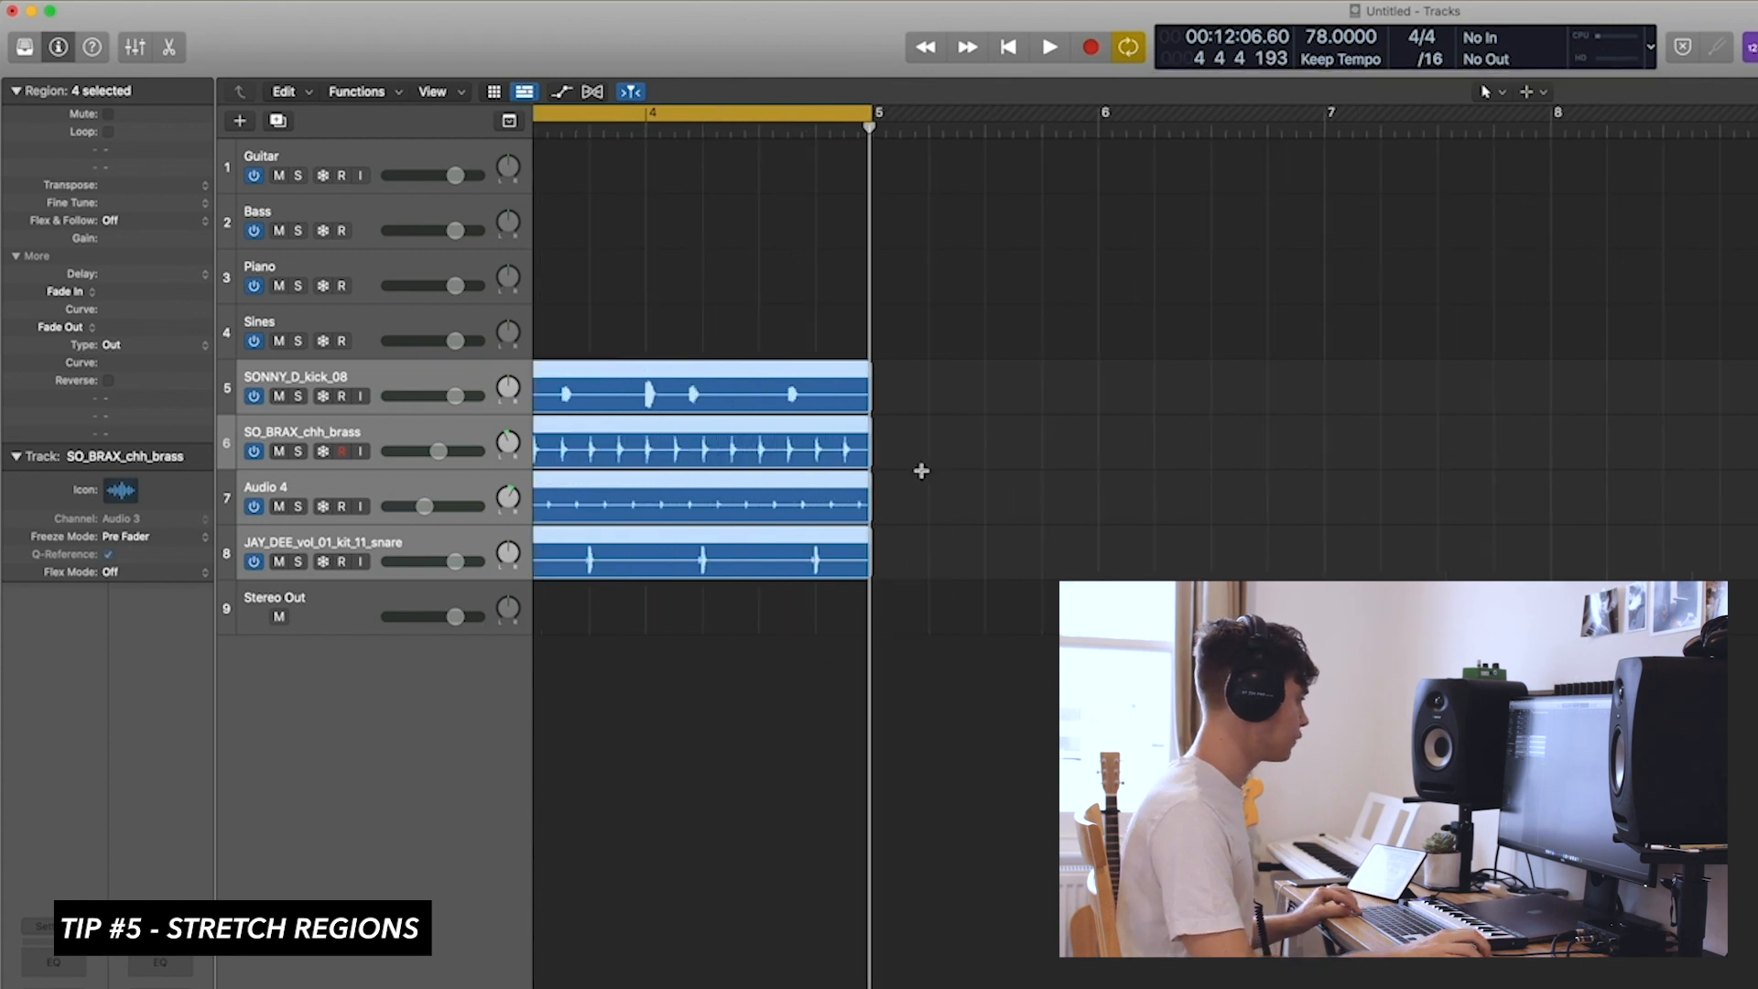
pyautogui.press('z')
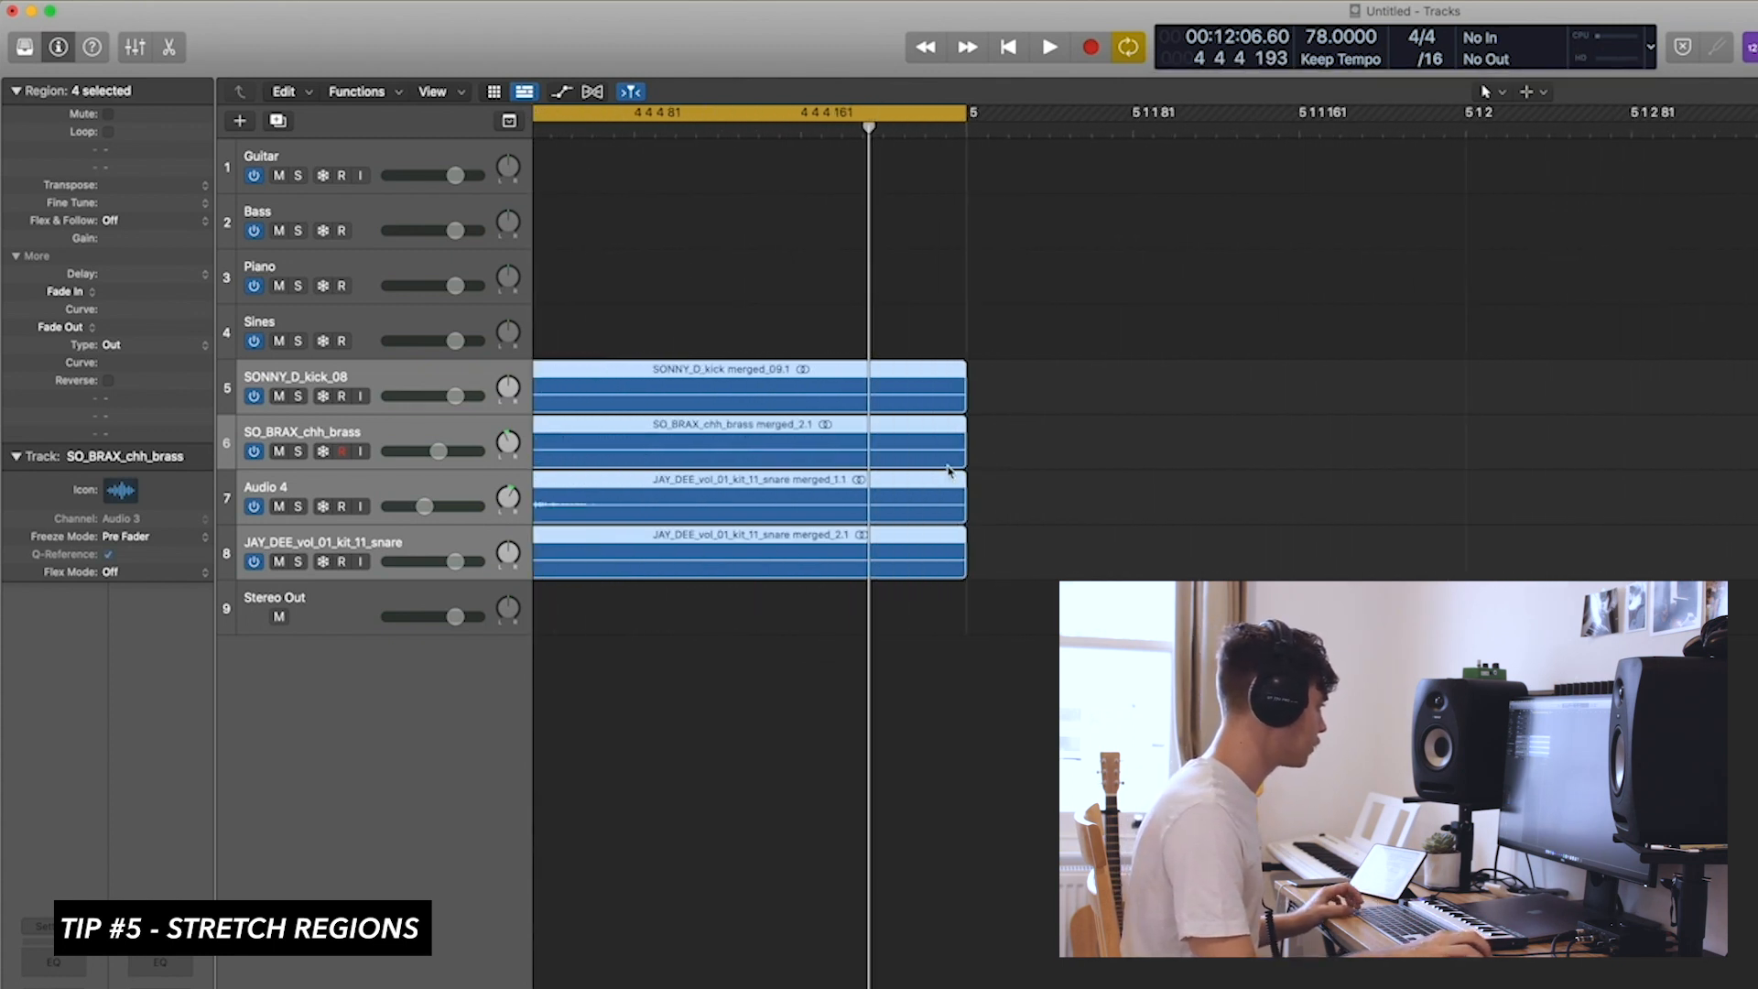
pyautogui.hotkey('alt', 'shift', 'd')
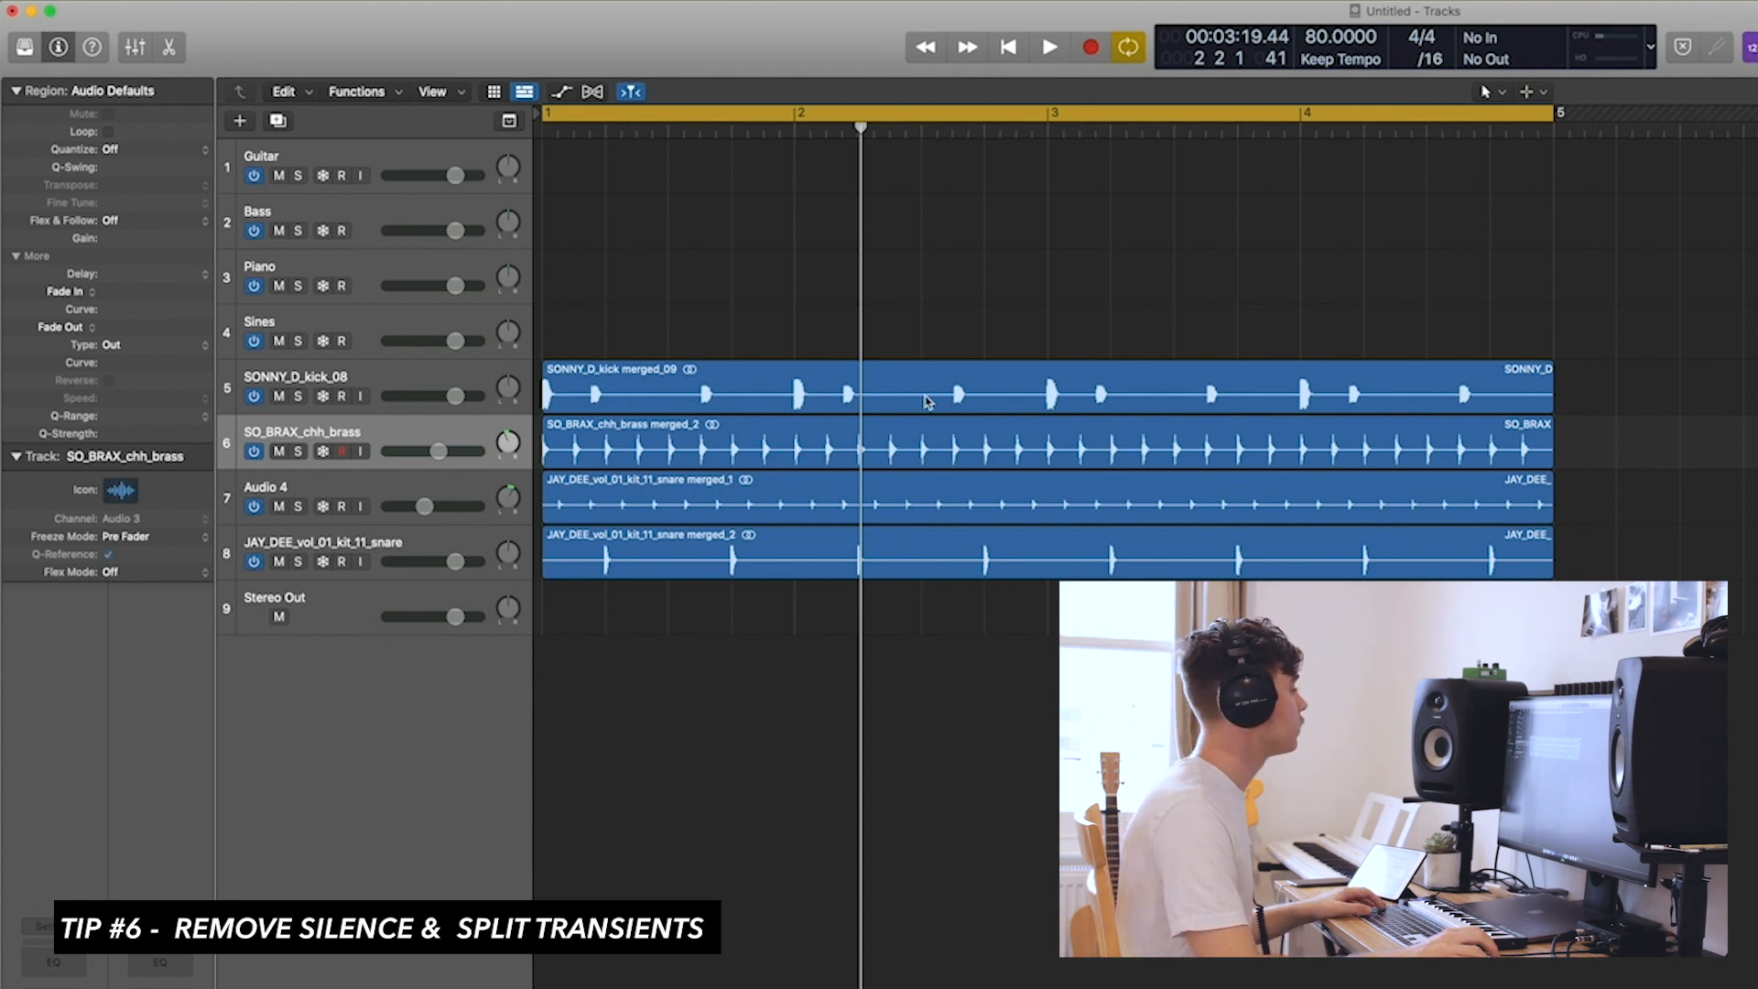
# Remove the silence from the merged kick region, splitting it into separate hits.
pyautogui.rightClick(928, 400)
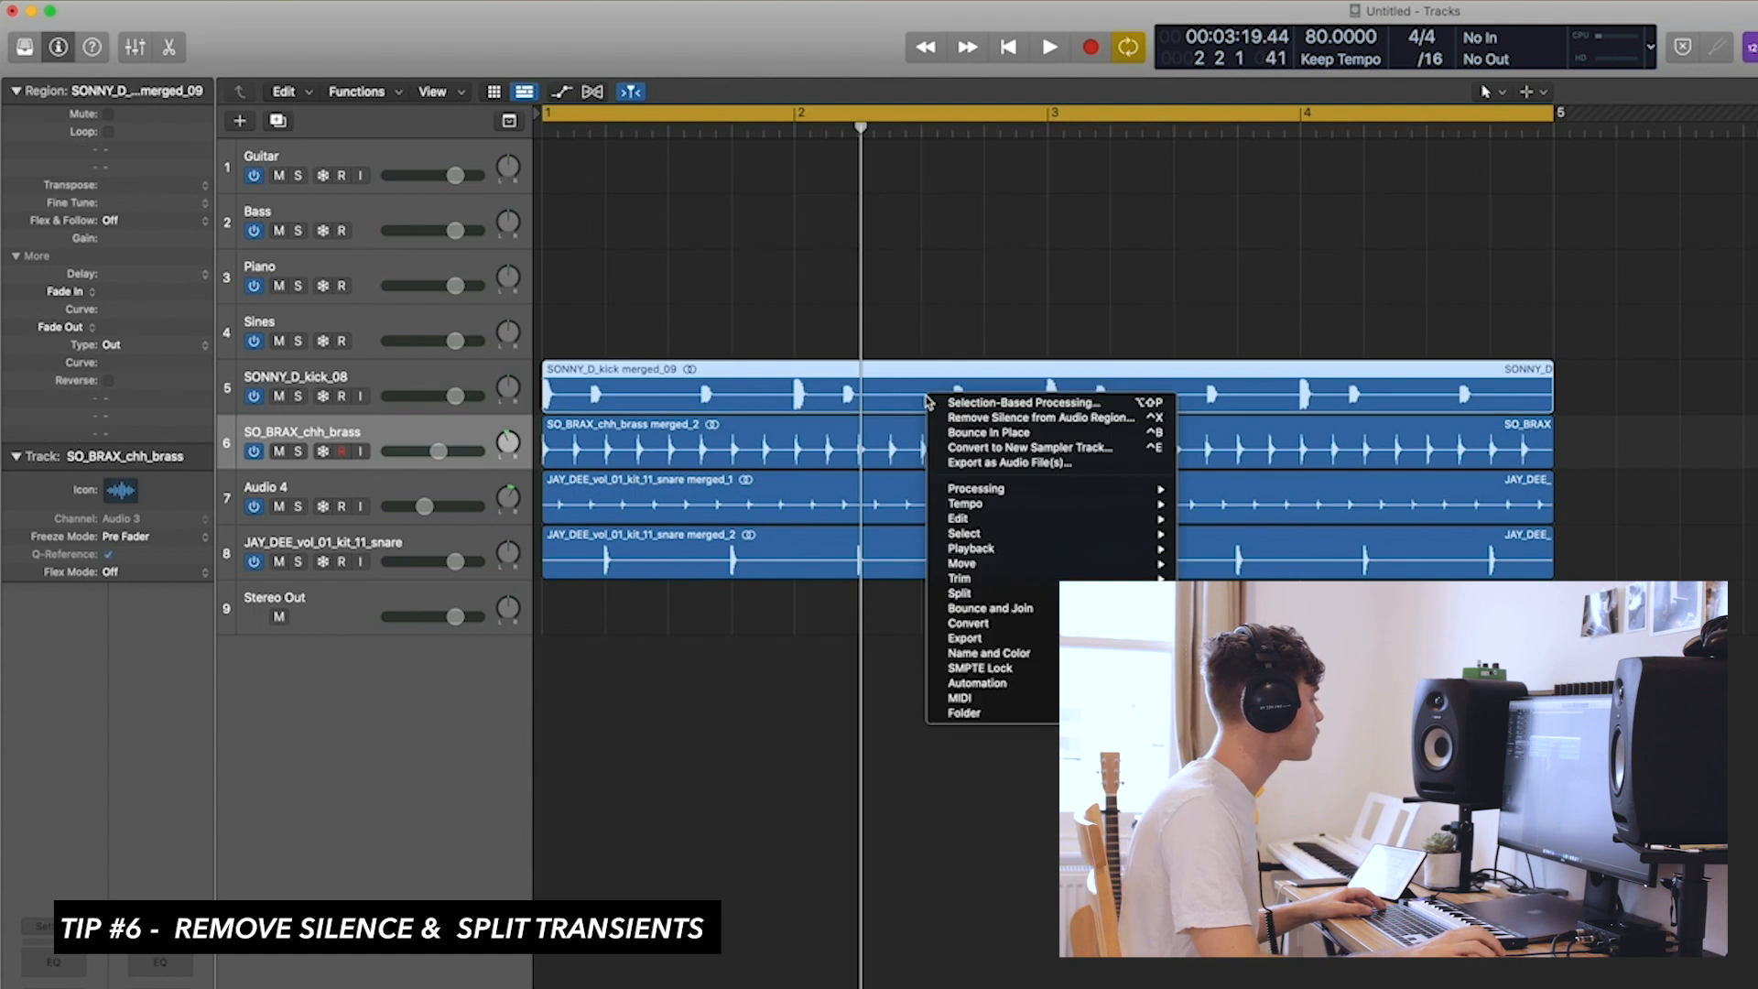
pyautogui.click(983, 420)
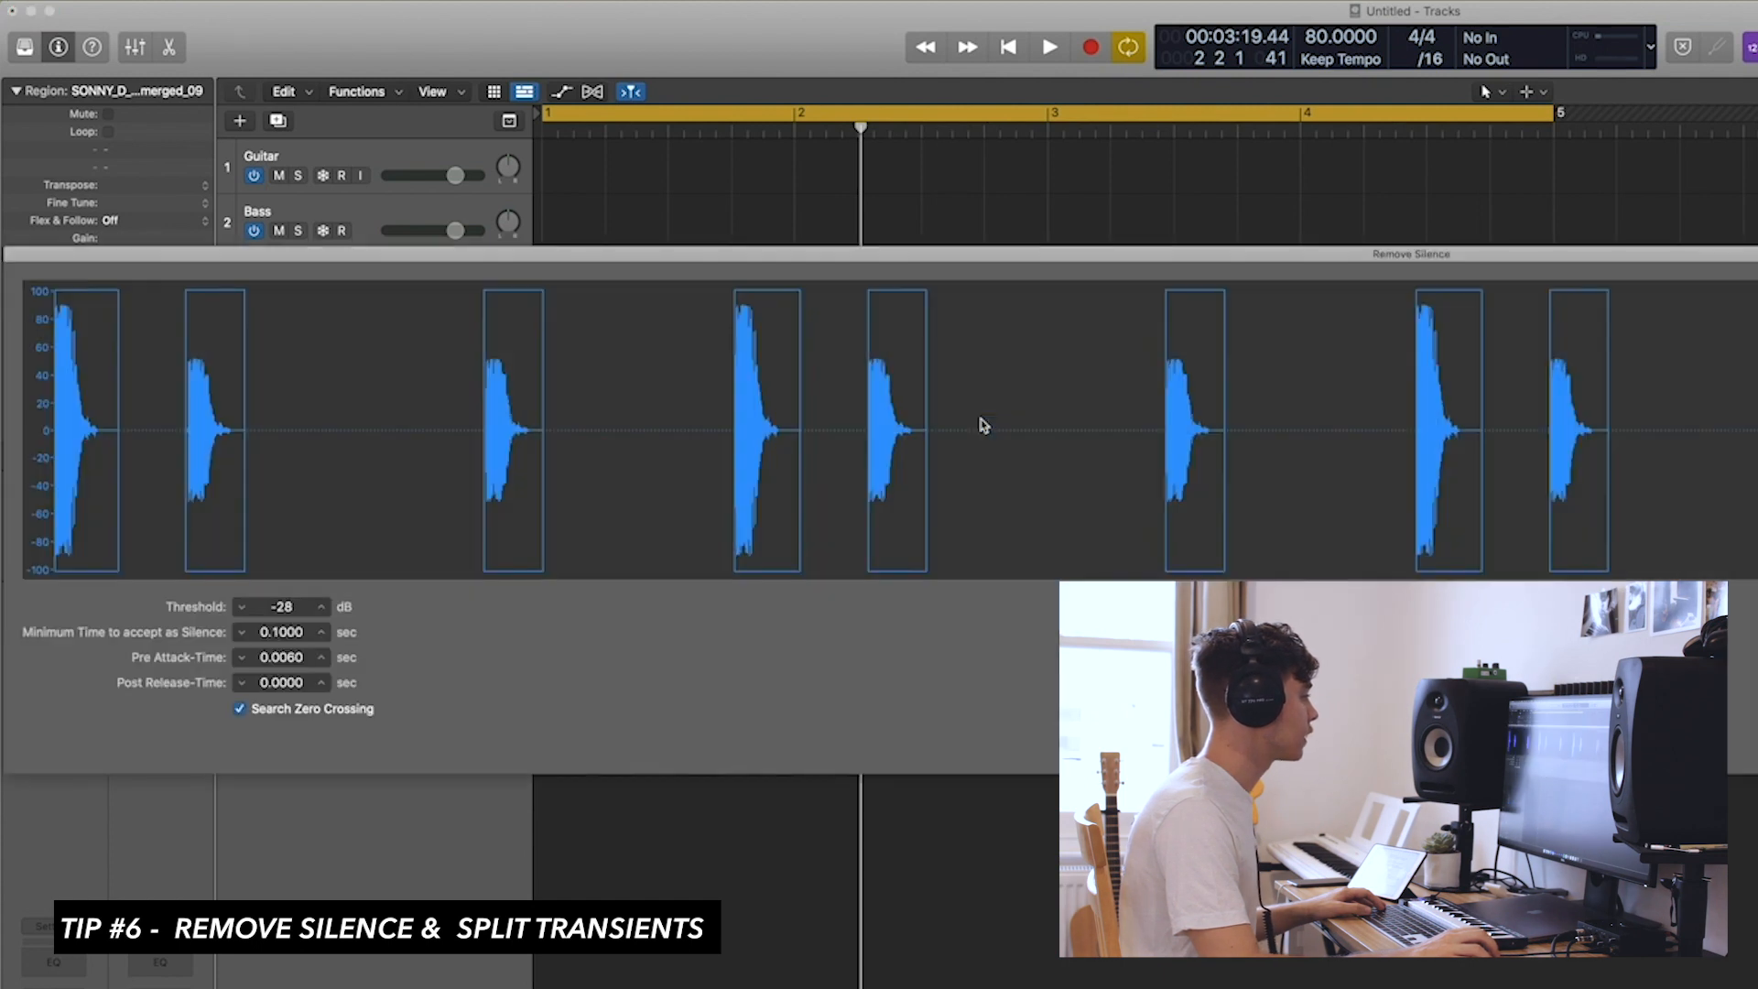
pyautogui.moveTo(903, 270); pyautogui.dragTo(1324, 295)
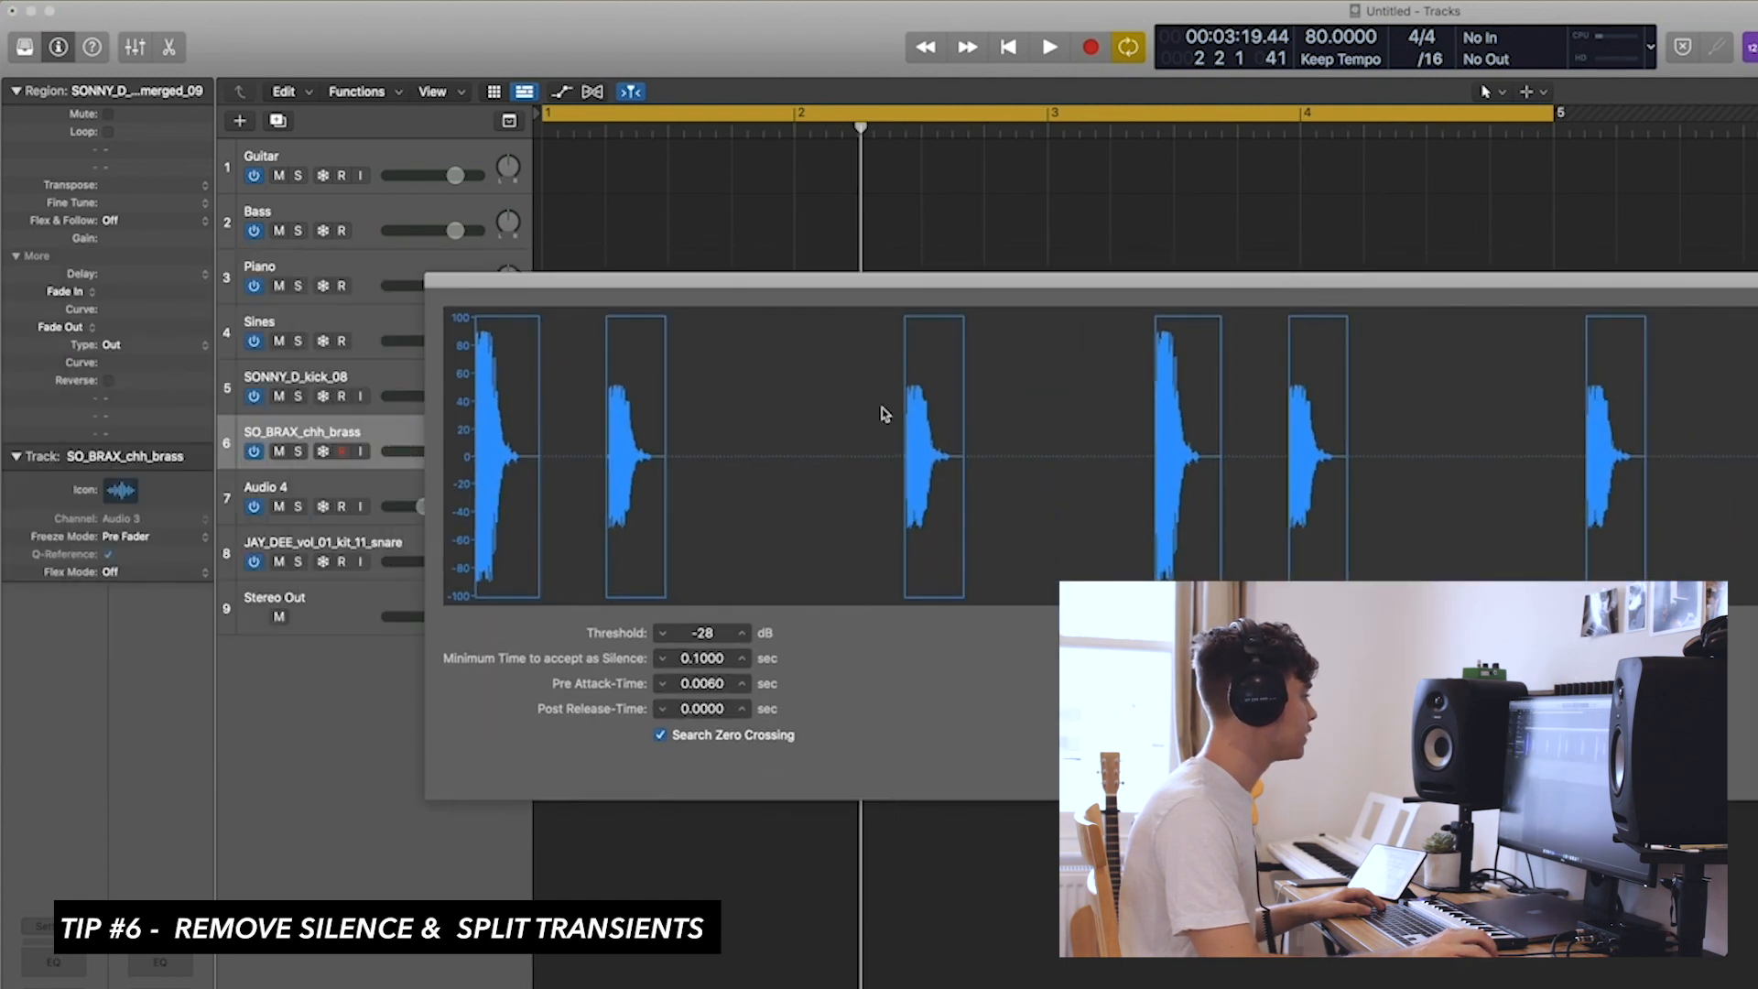
pyautogui.moveTo(1149, 286); pyautogui.dragTo(452, 226)
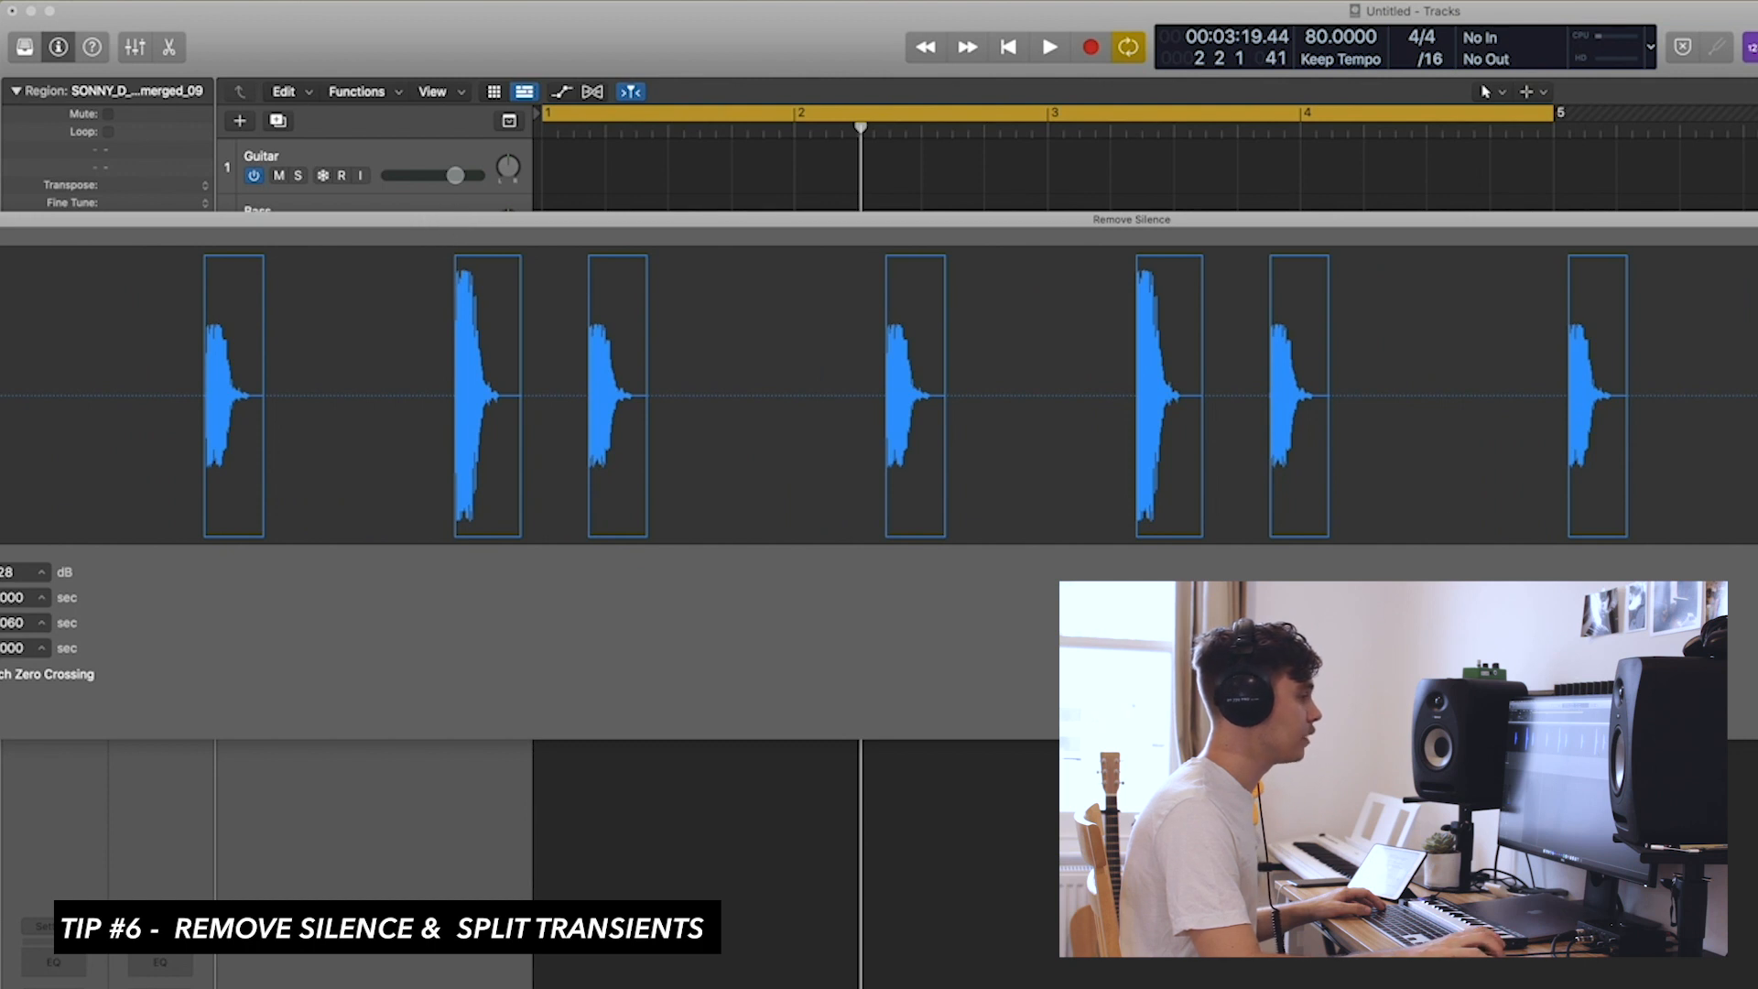
pyautogui.press('Return')
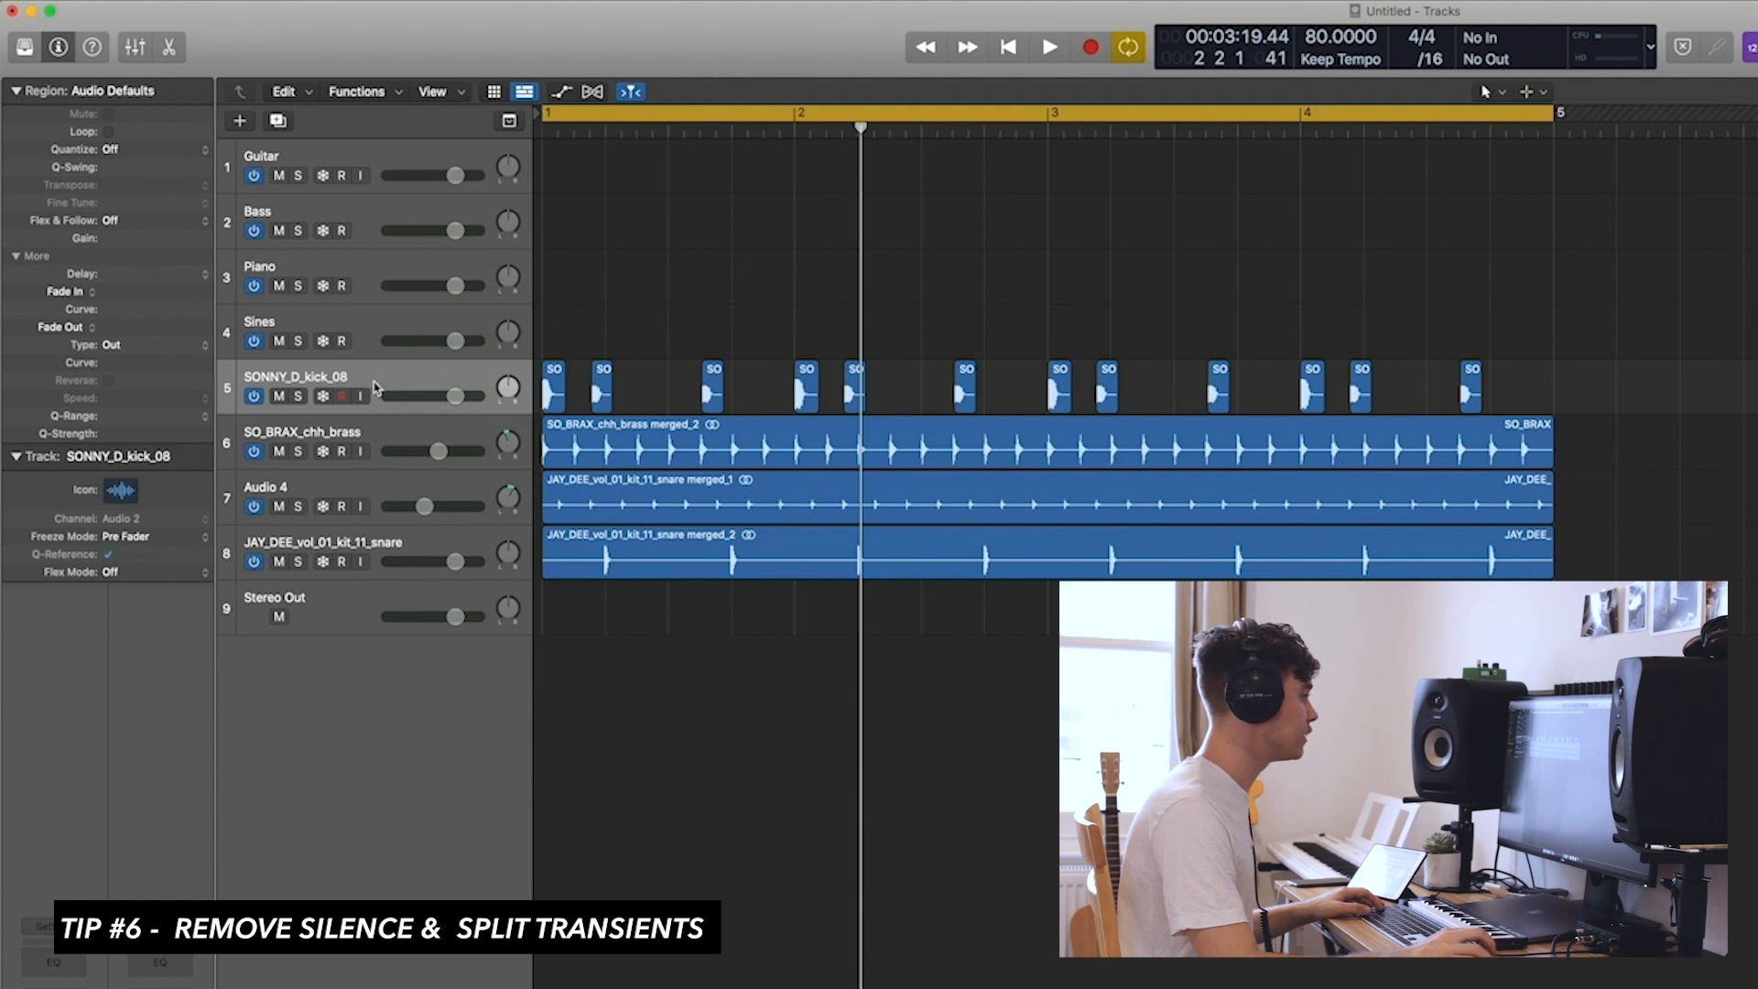
# Undo the silence removal on the merged kick region.
pyautogui.press('super+Right')
pyautogui.press('super+Right')
pyautogui.press('super+Right')
pyautogui.press('super+Right')
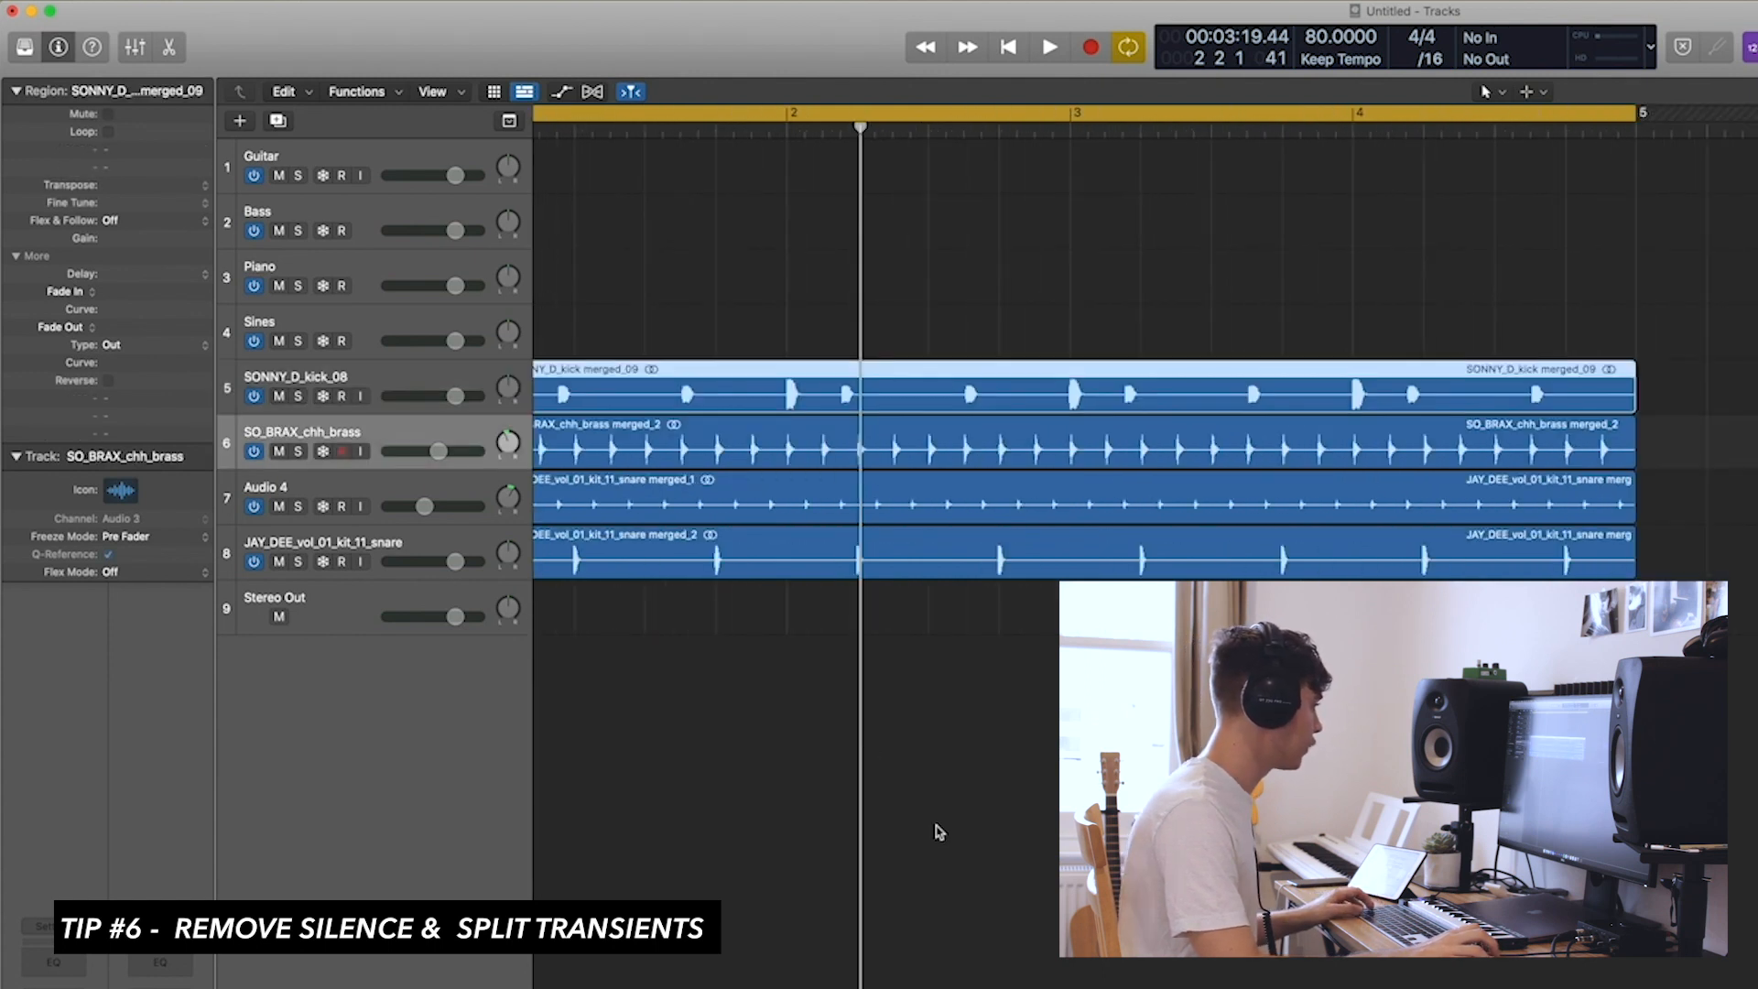
pyautogui.click(936, 823)
# Turn on Flex view and set the kick track's flex mode to Slicing.
pyautogui.click(423, 389)
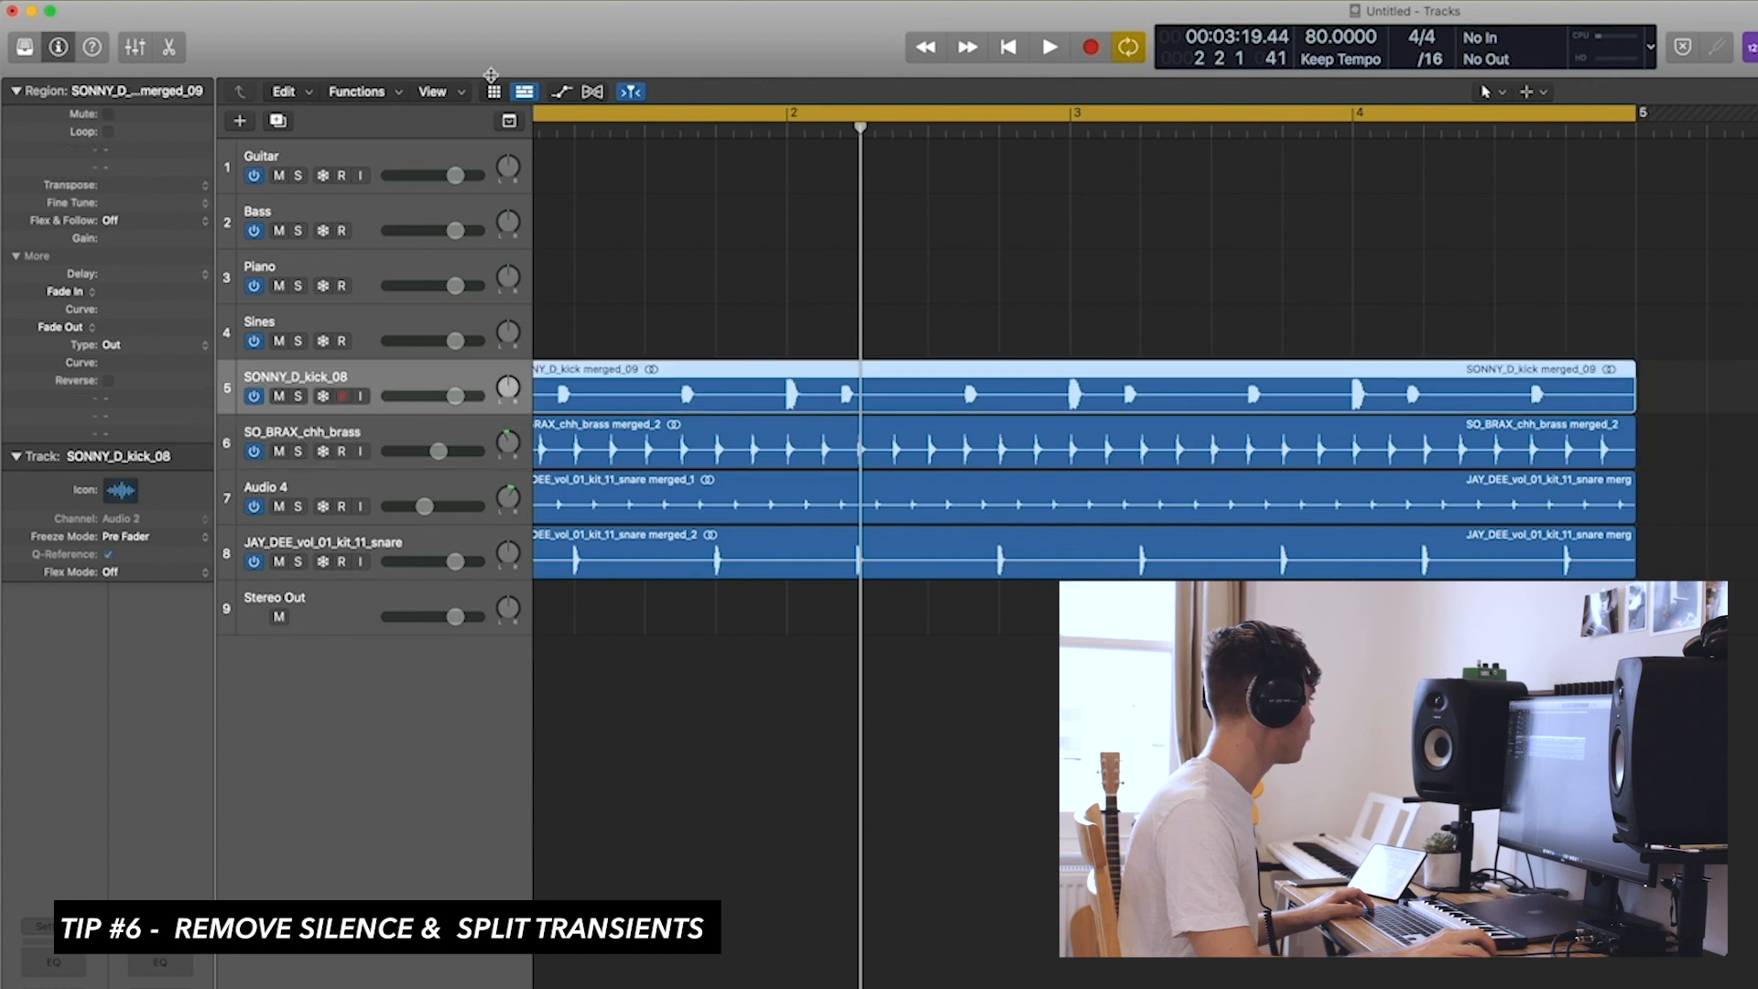
pyautogui.click(590, 91)
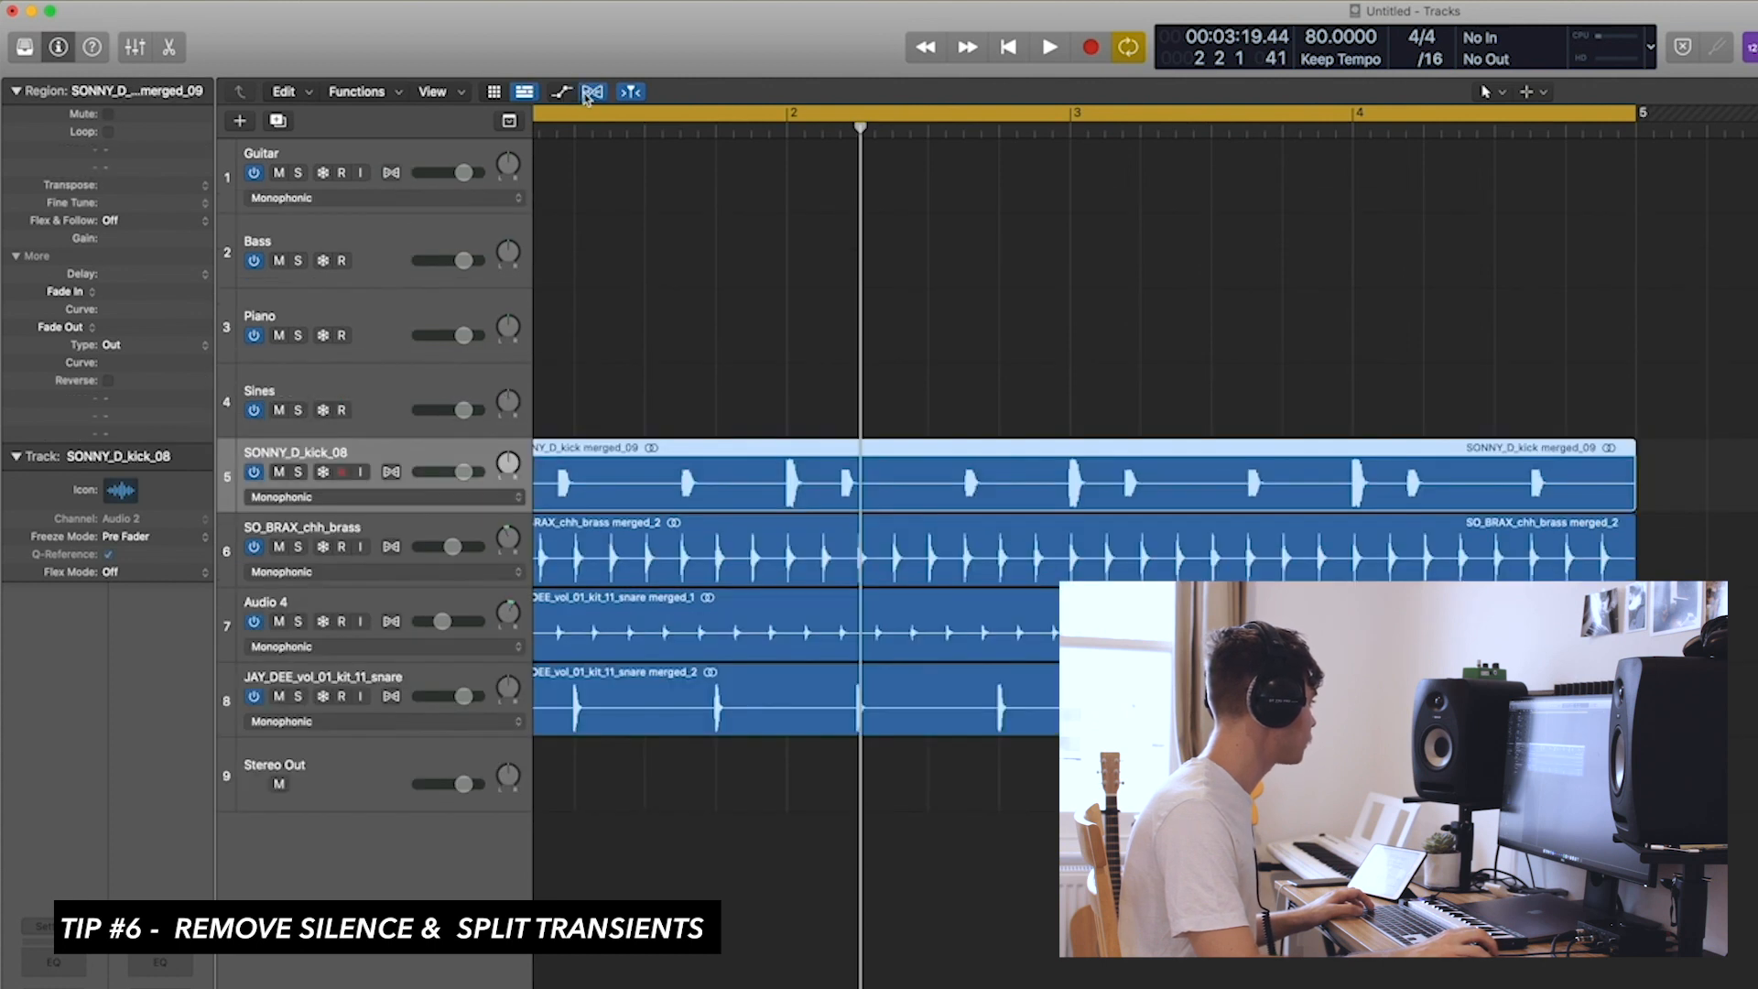
pyautogui.click(389, 497)
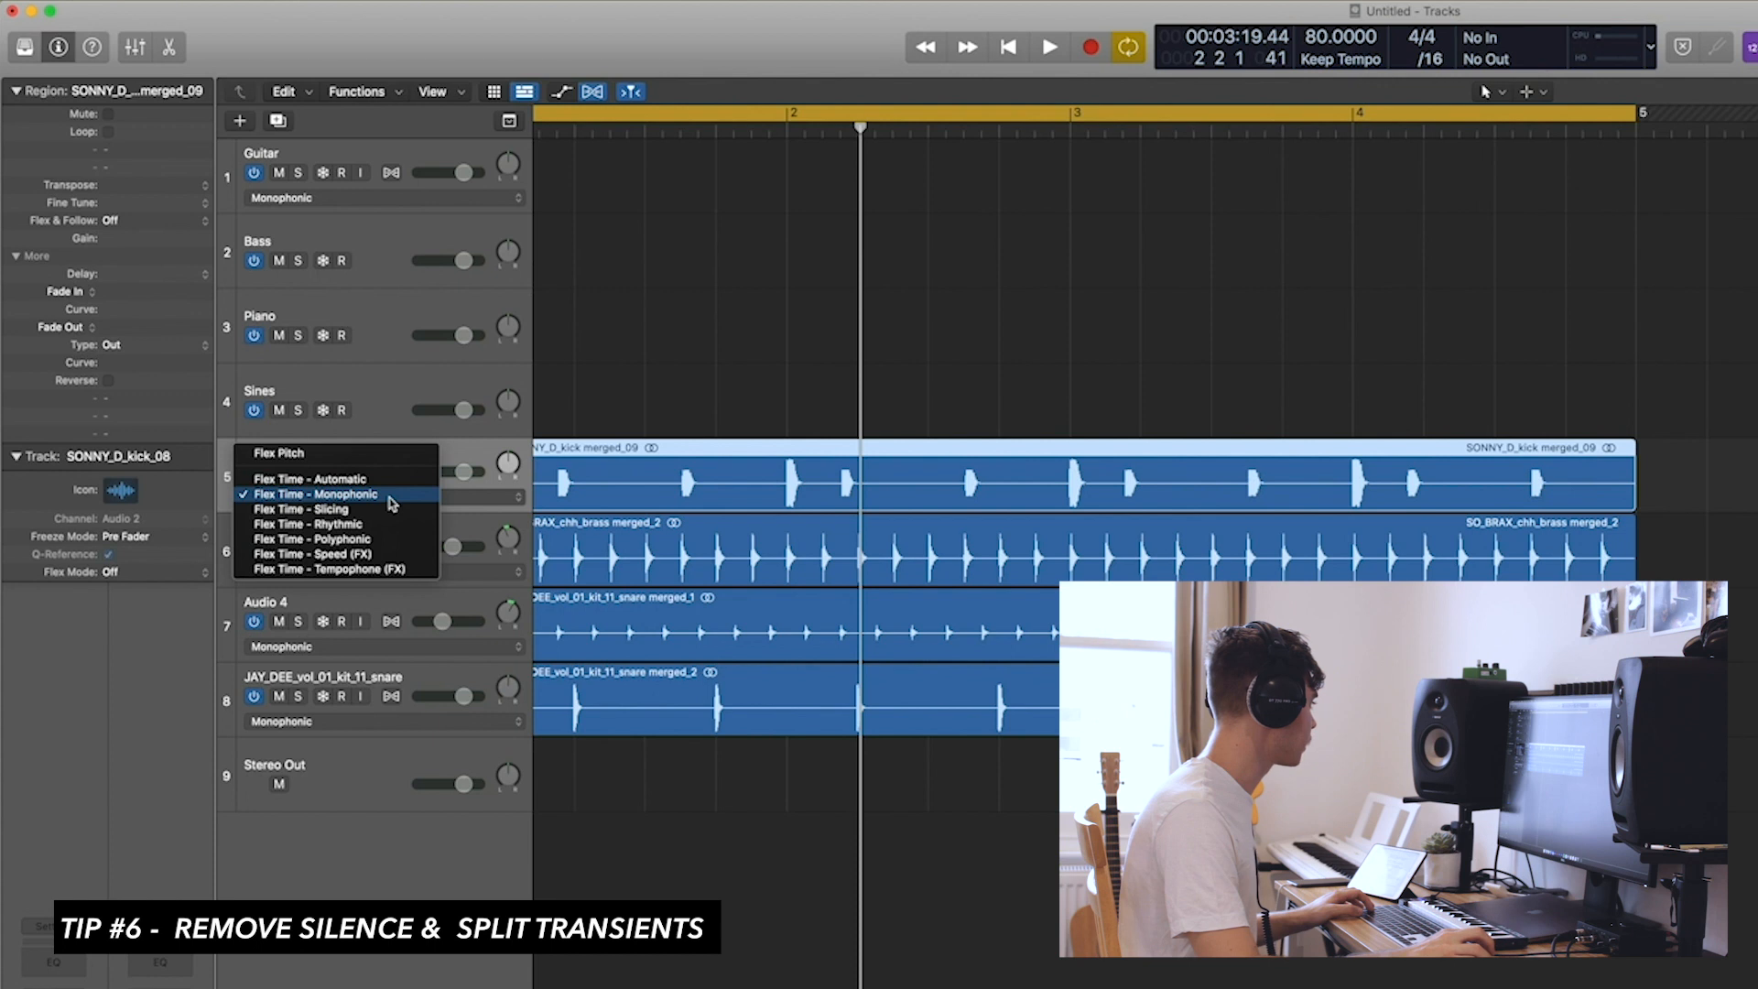
pyautogui.click(369, 511)
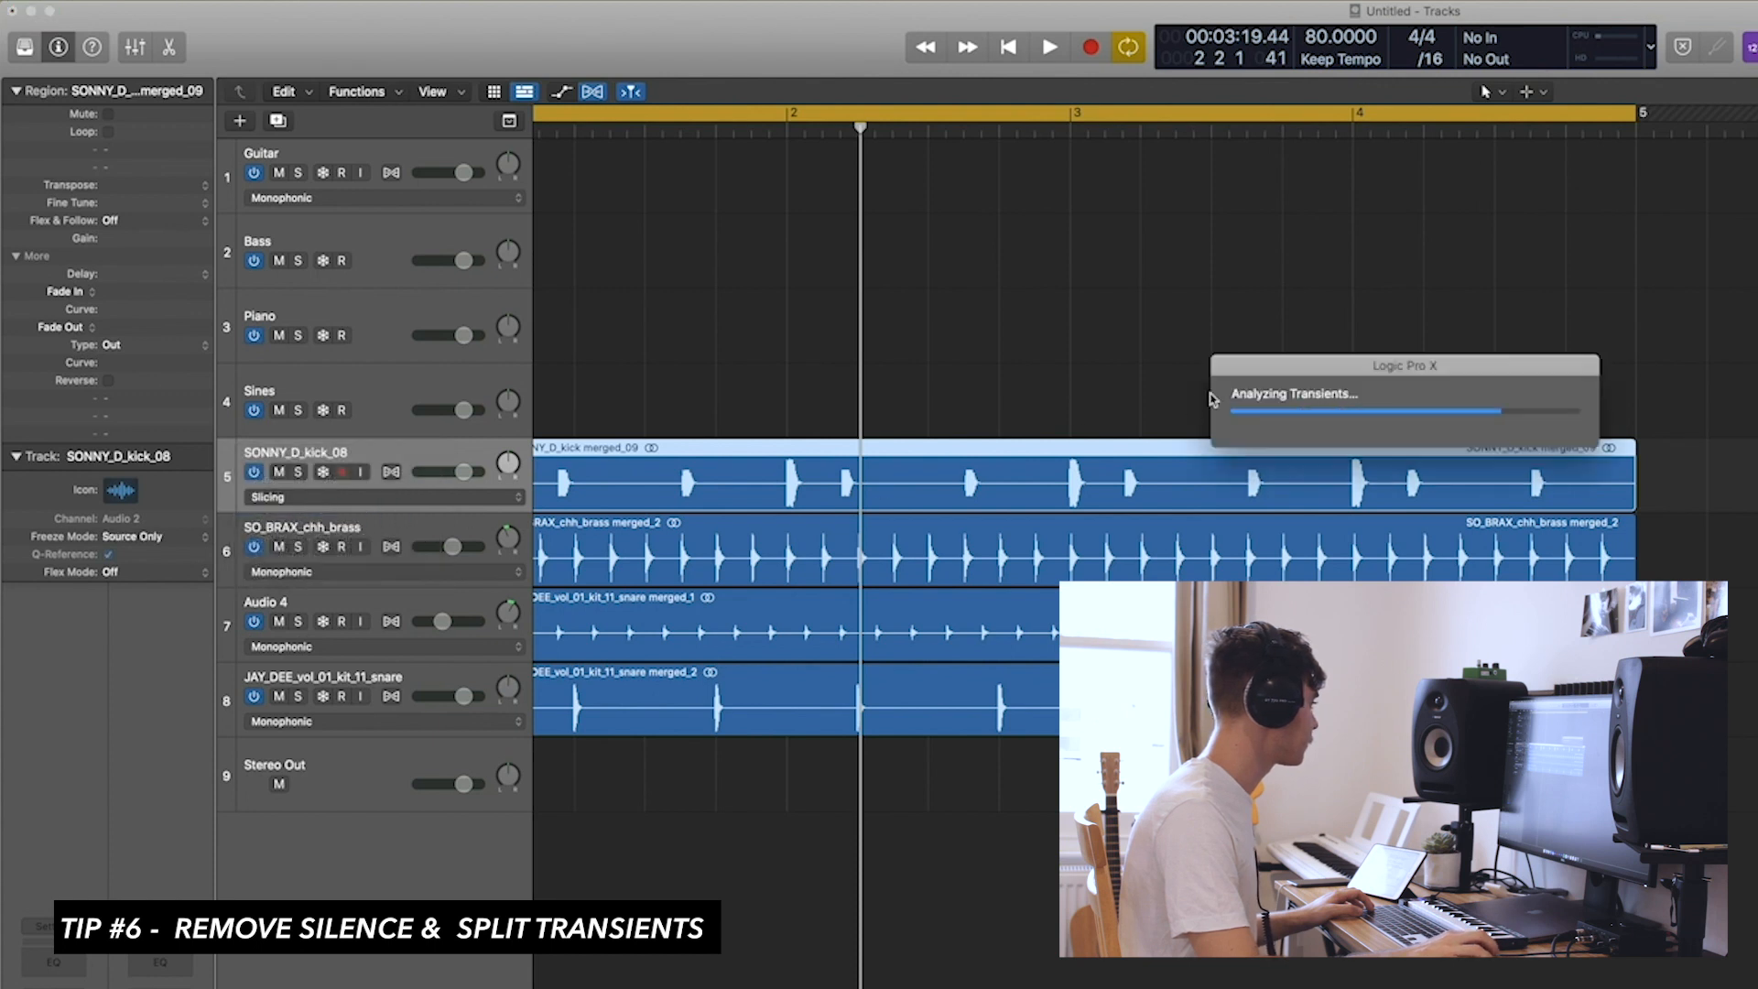
# Slice the merged kick region at its transient markers and hide the Flex view.
pyautogui.hscroll(-1, 909, 458)
pyautogui.hscroll(1, 909, 458)
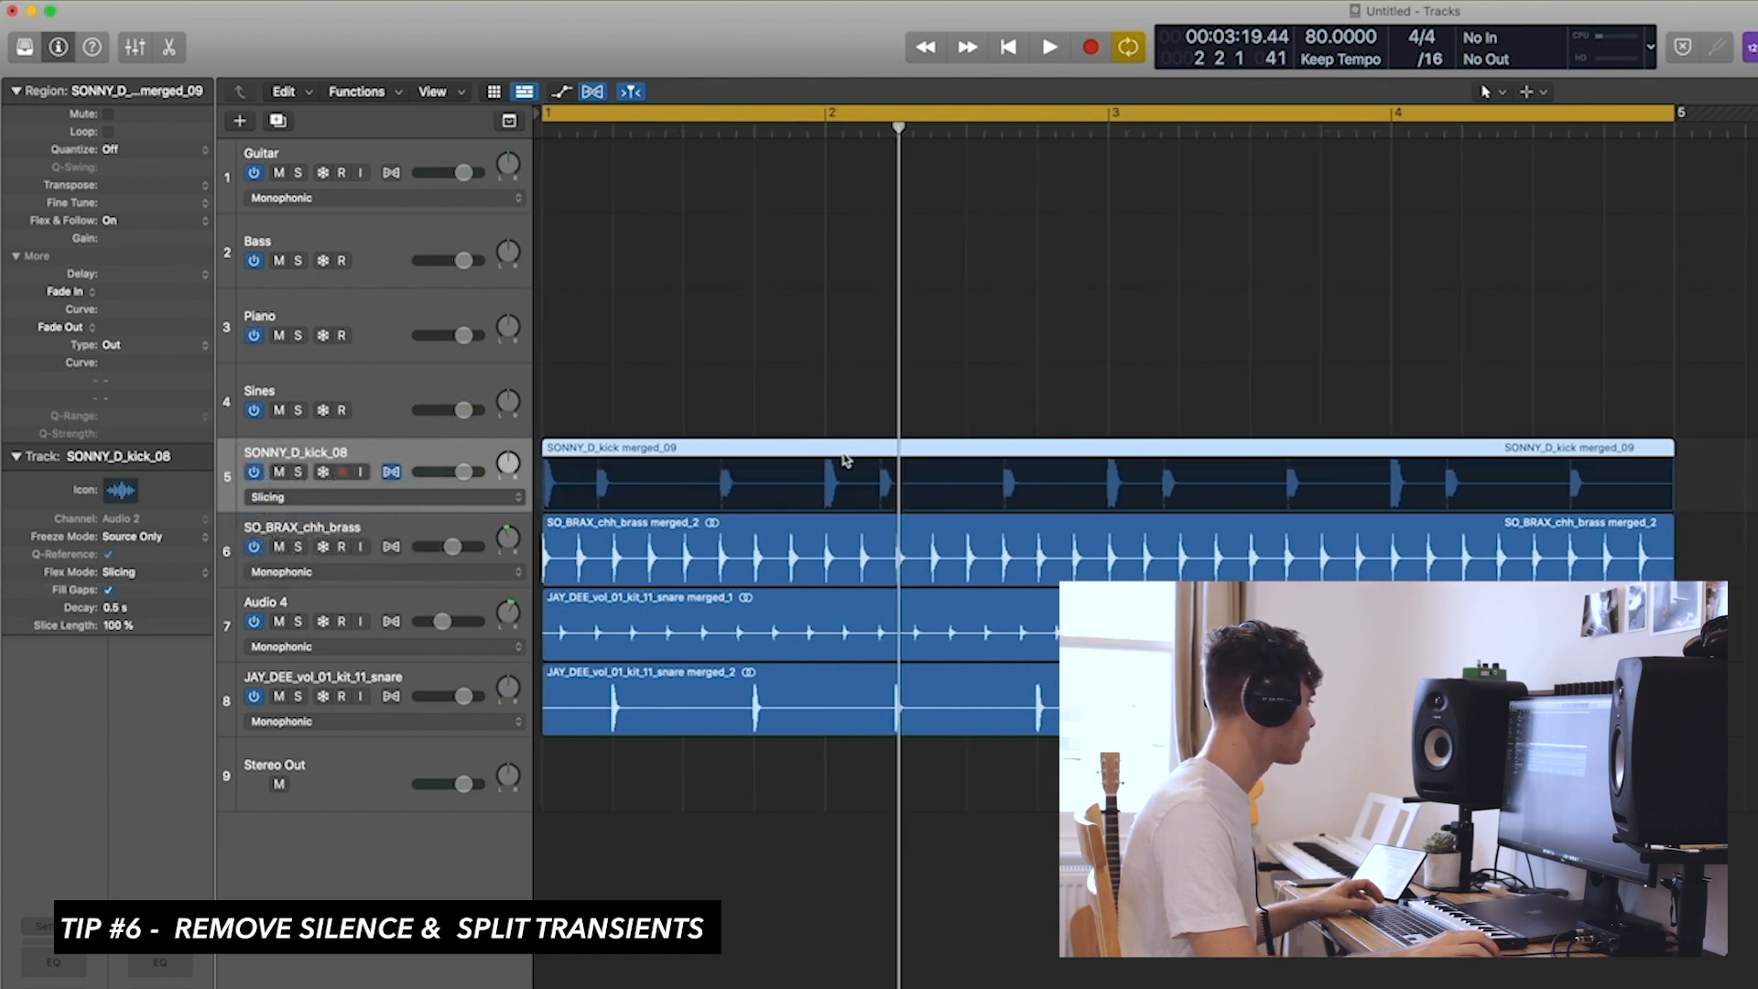
pyautogui.rightClick(660, 456)
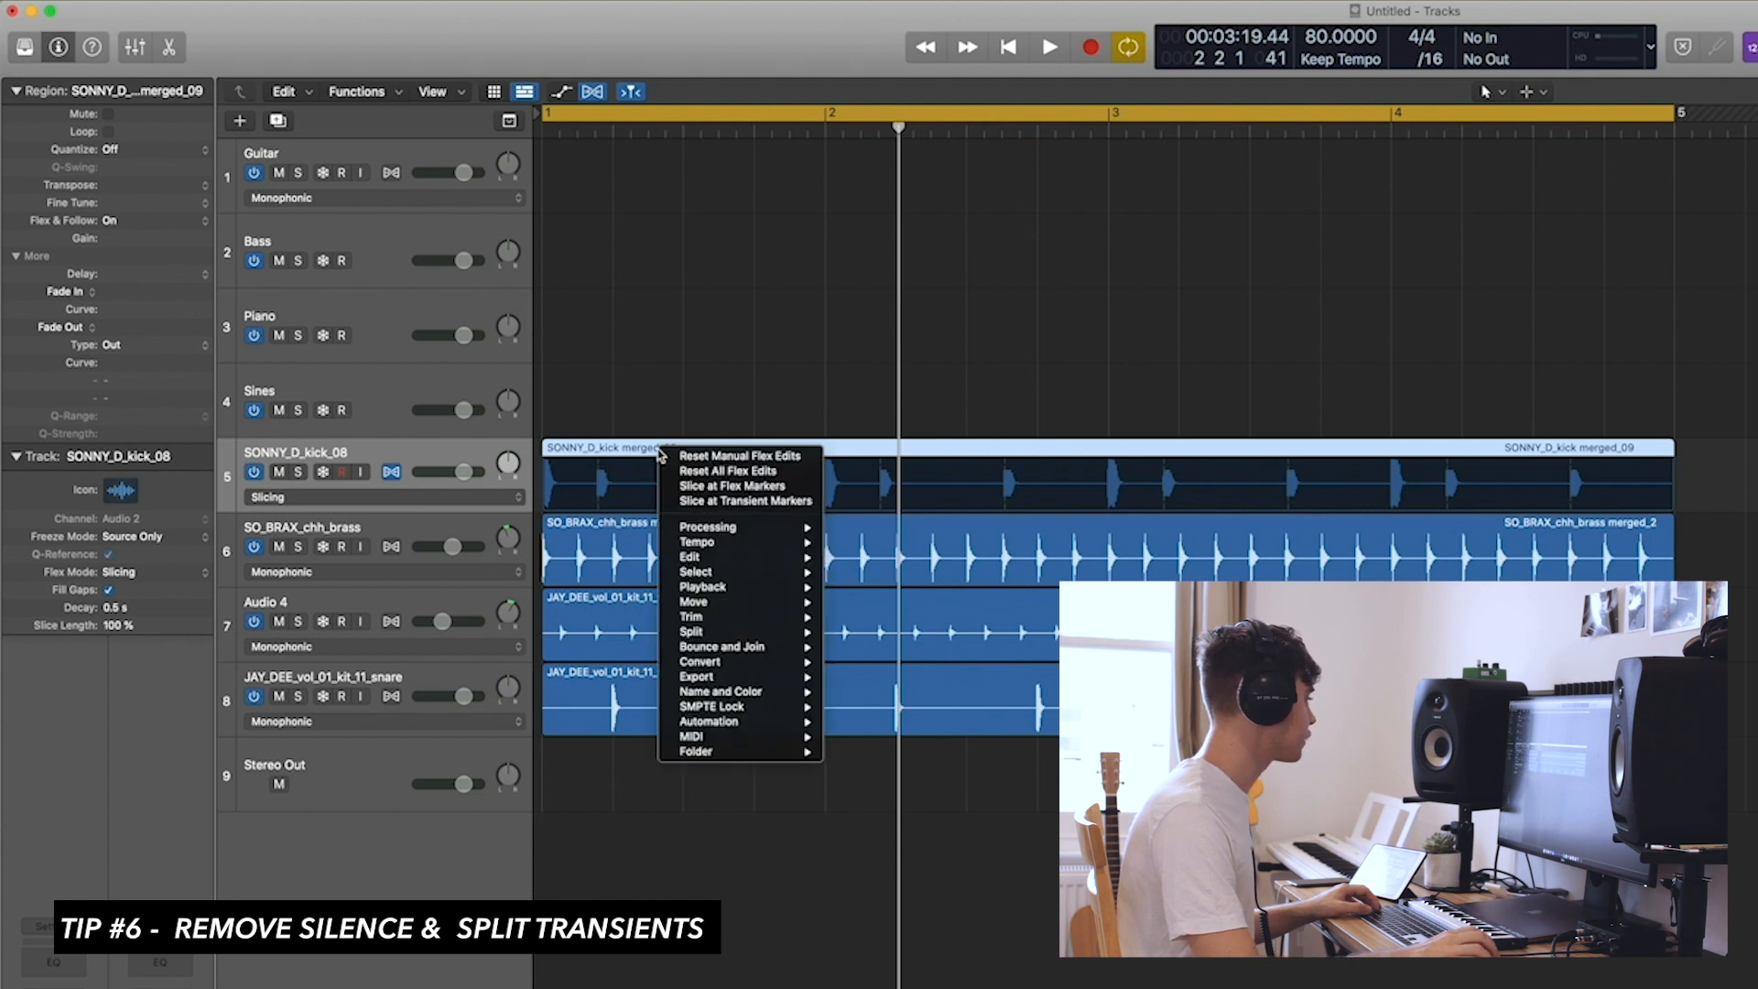
pyautogui.click(745, 501)
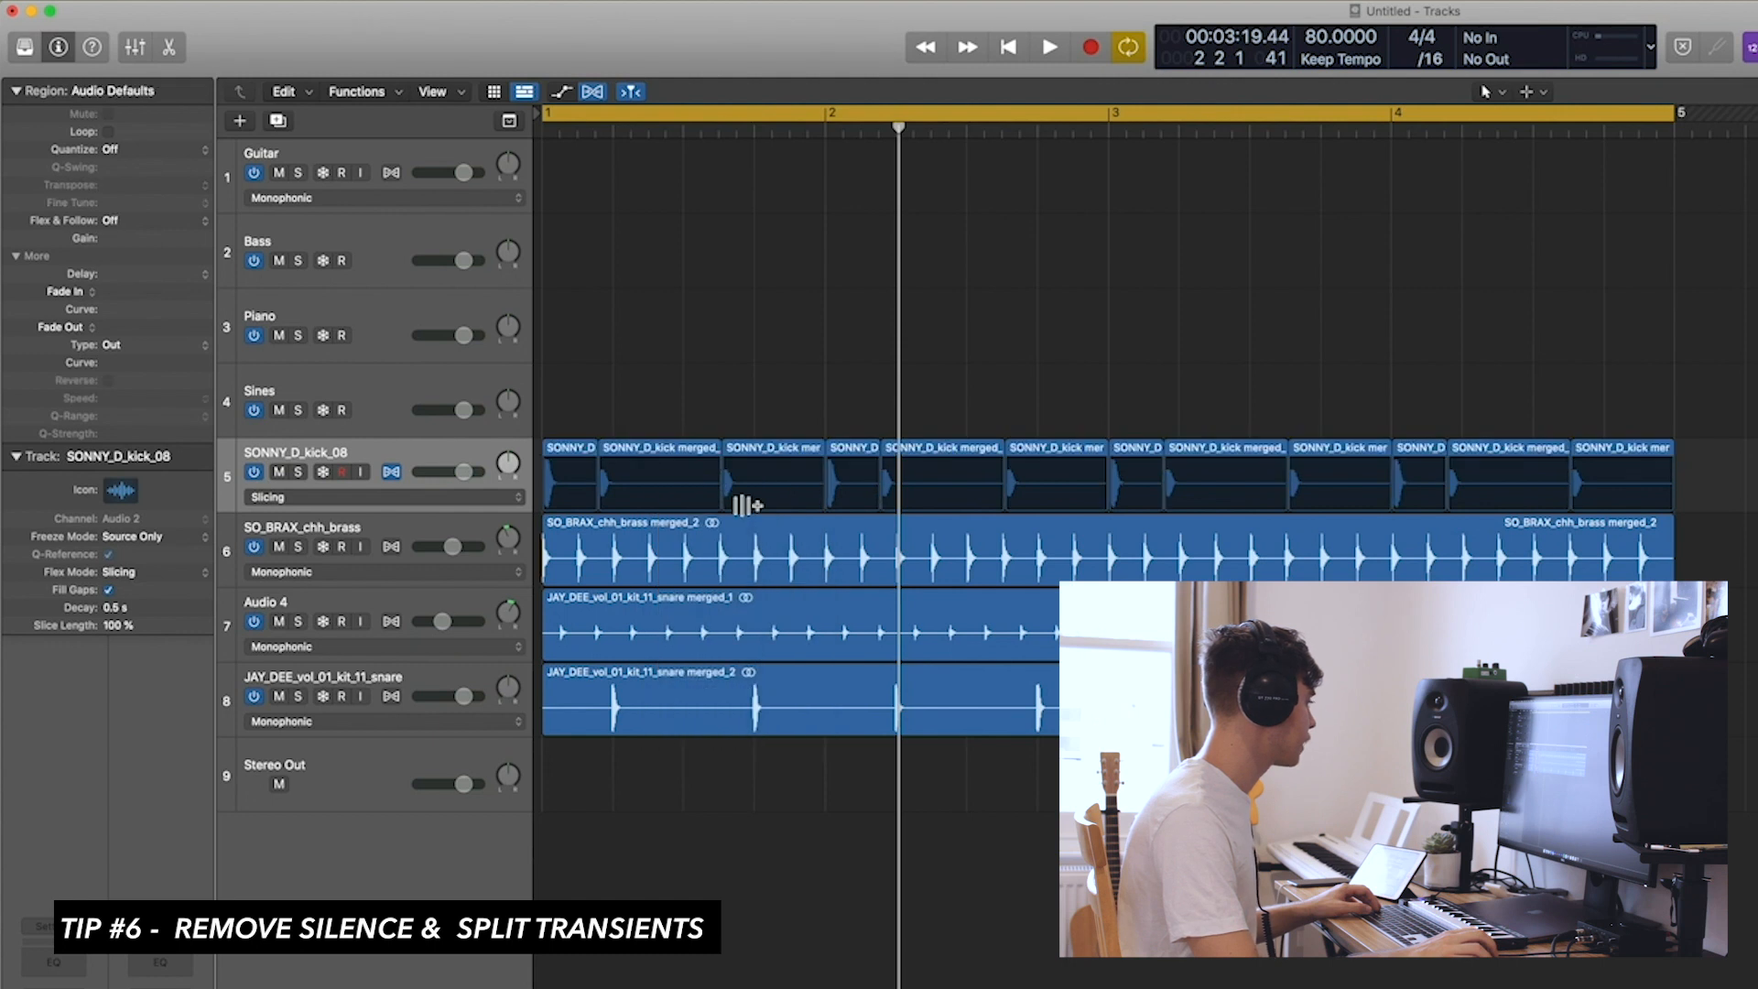
pyautogui.press('super+f')
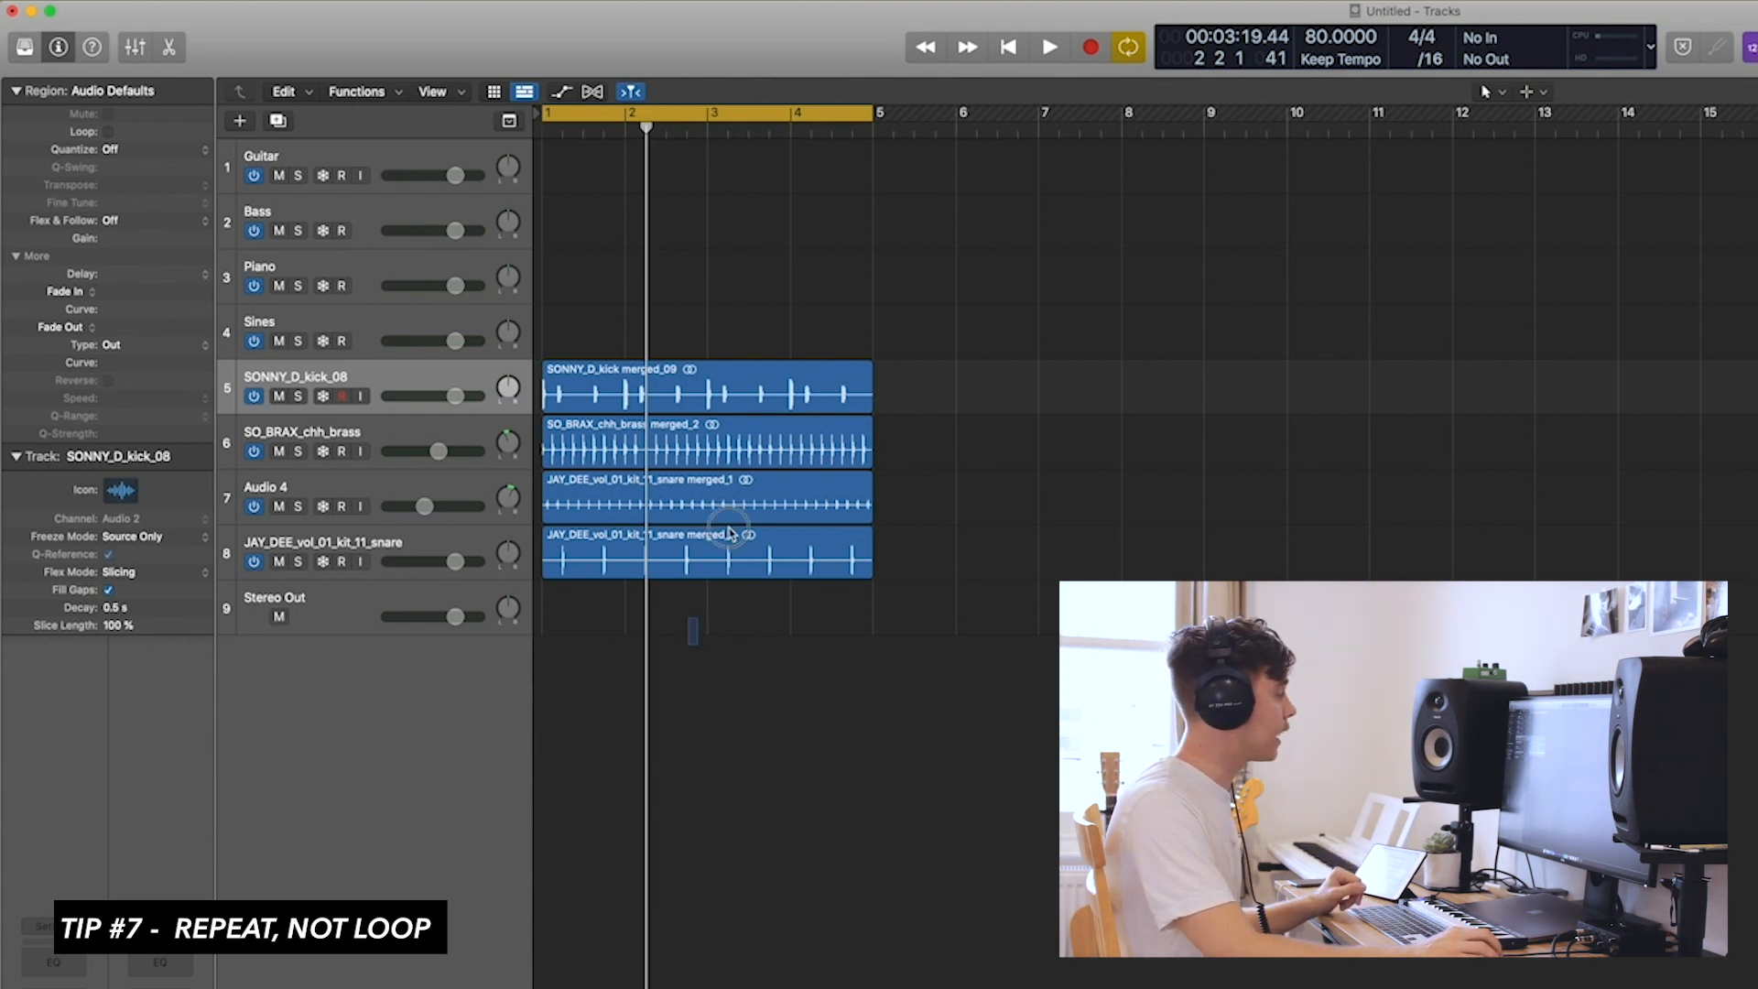
# Repeat the four merged drum regions back to back up to bar 29 and delete all the repeated copies.
pyautogui.moveTo(696, 617); pyautogui.dragTo(809, 315)
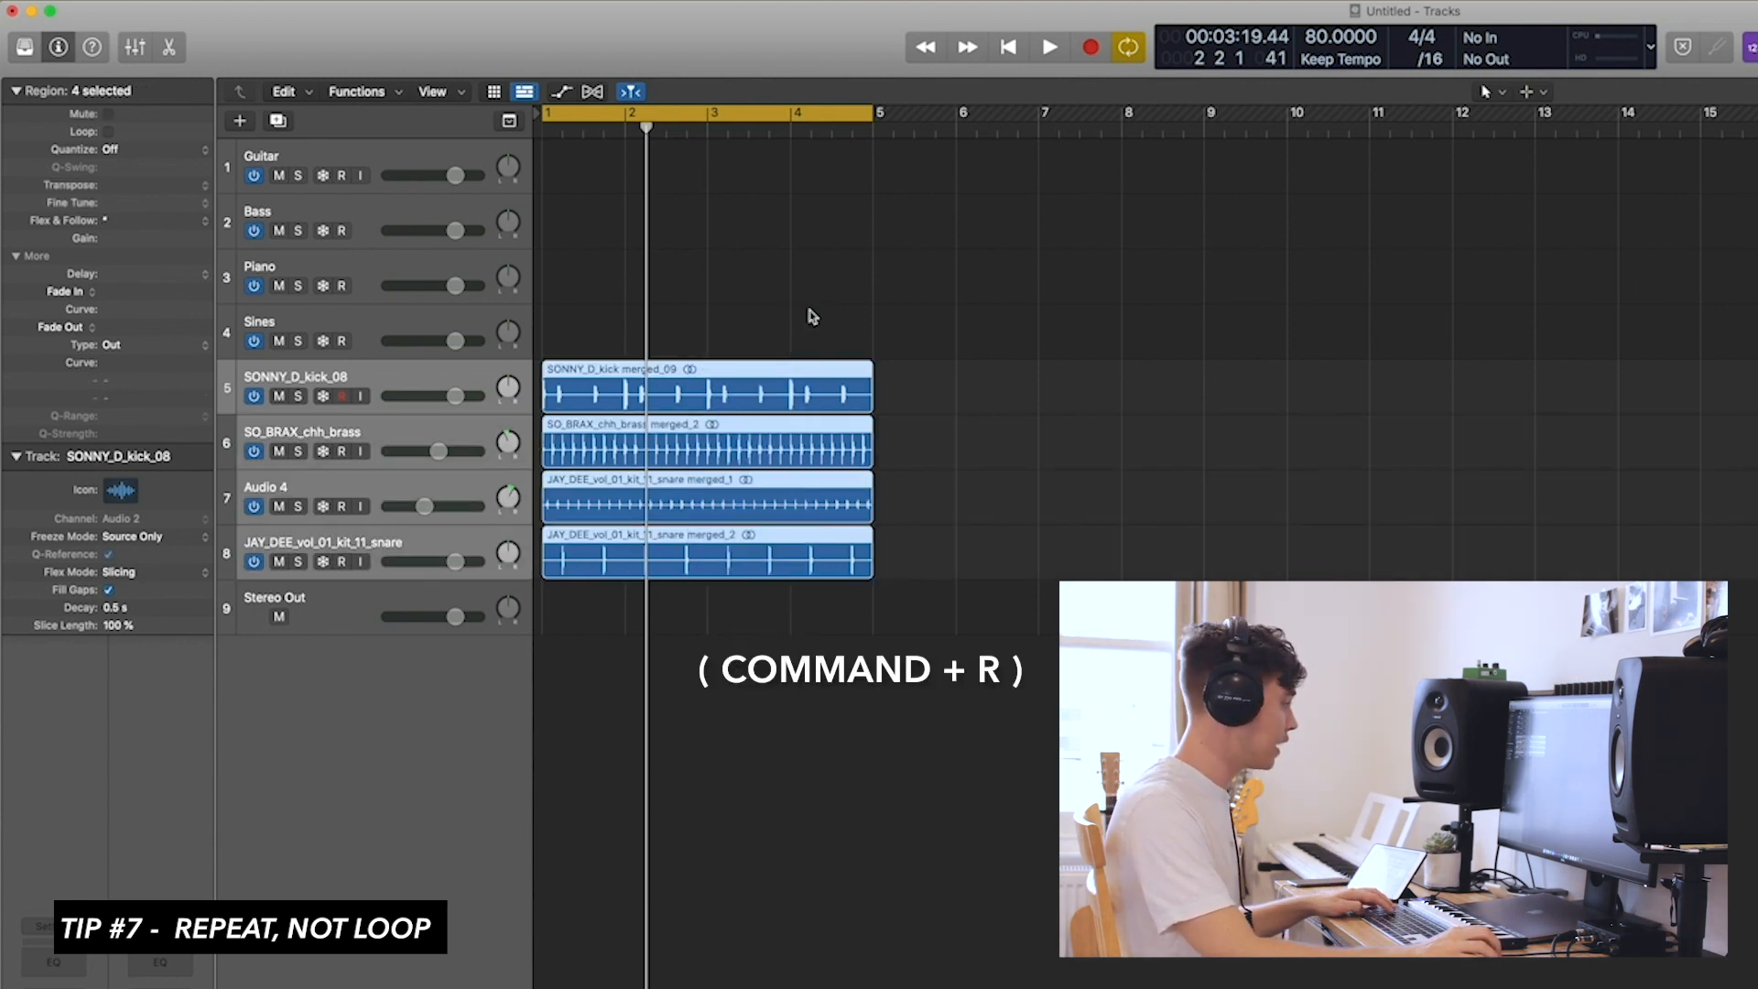
pyautogui.press('super+r')
pyautogui.press('super+r')
pyautogui.press('super+r')
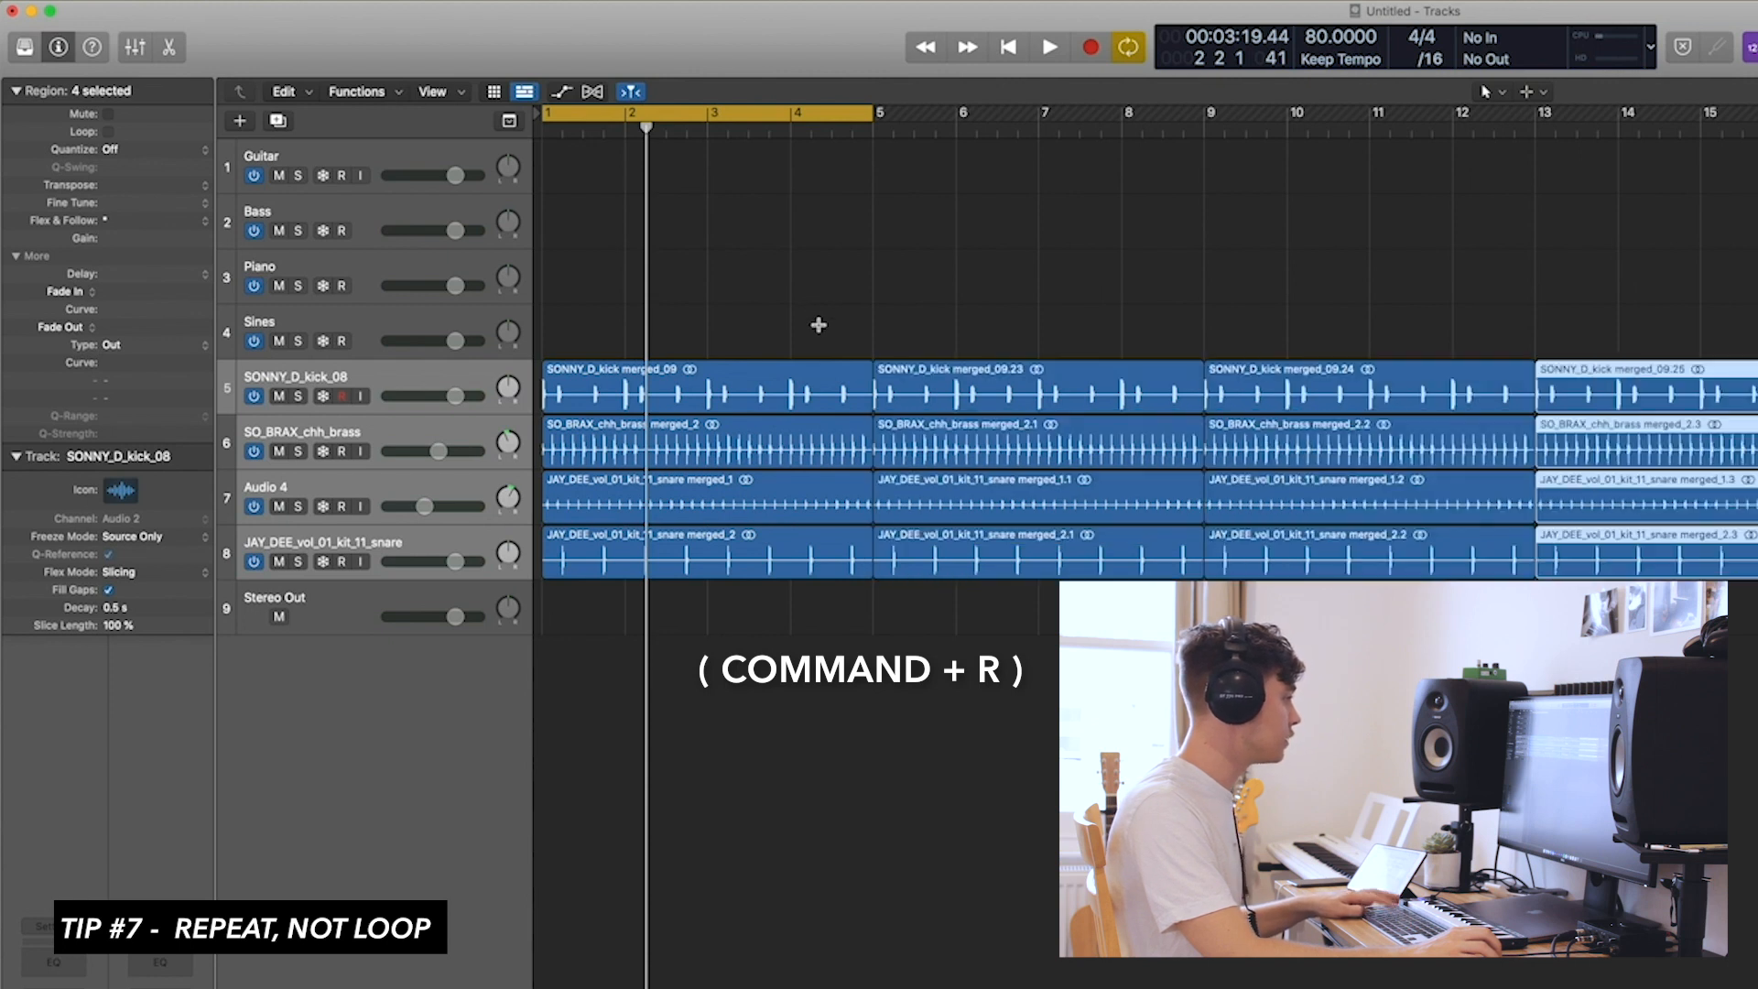
pyautogui.scroll(-5, 945, 433)
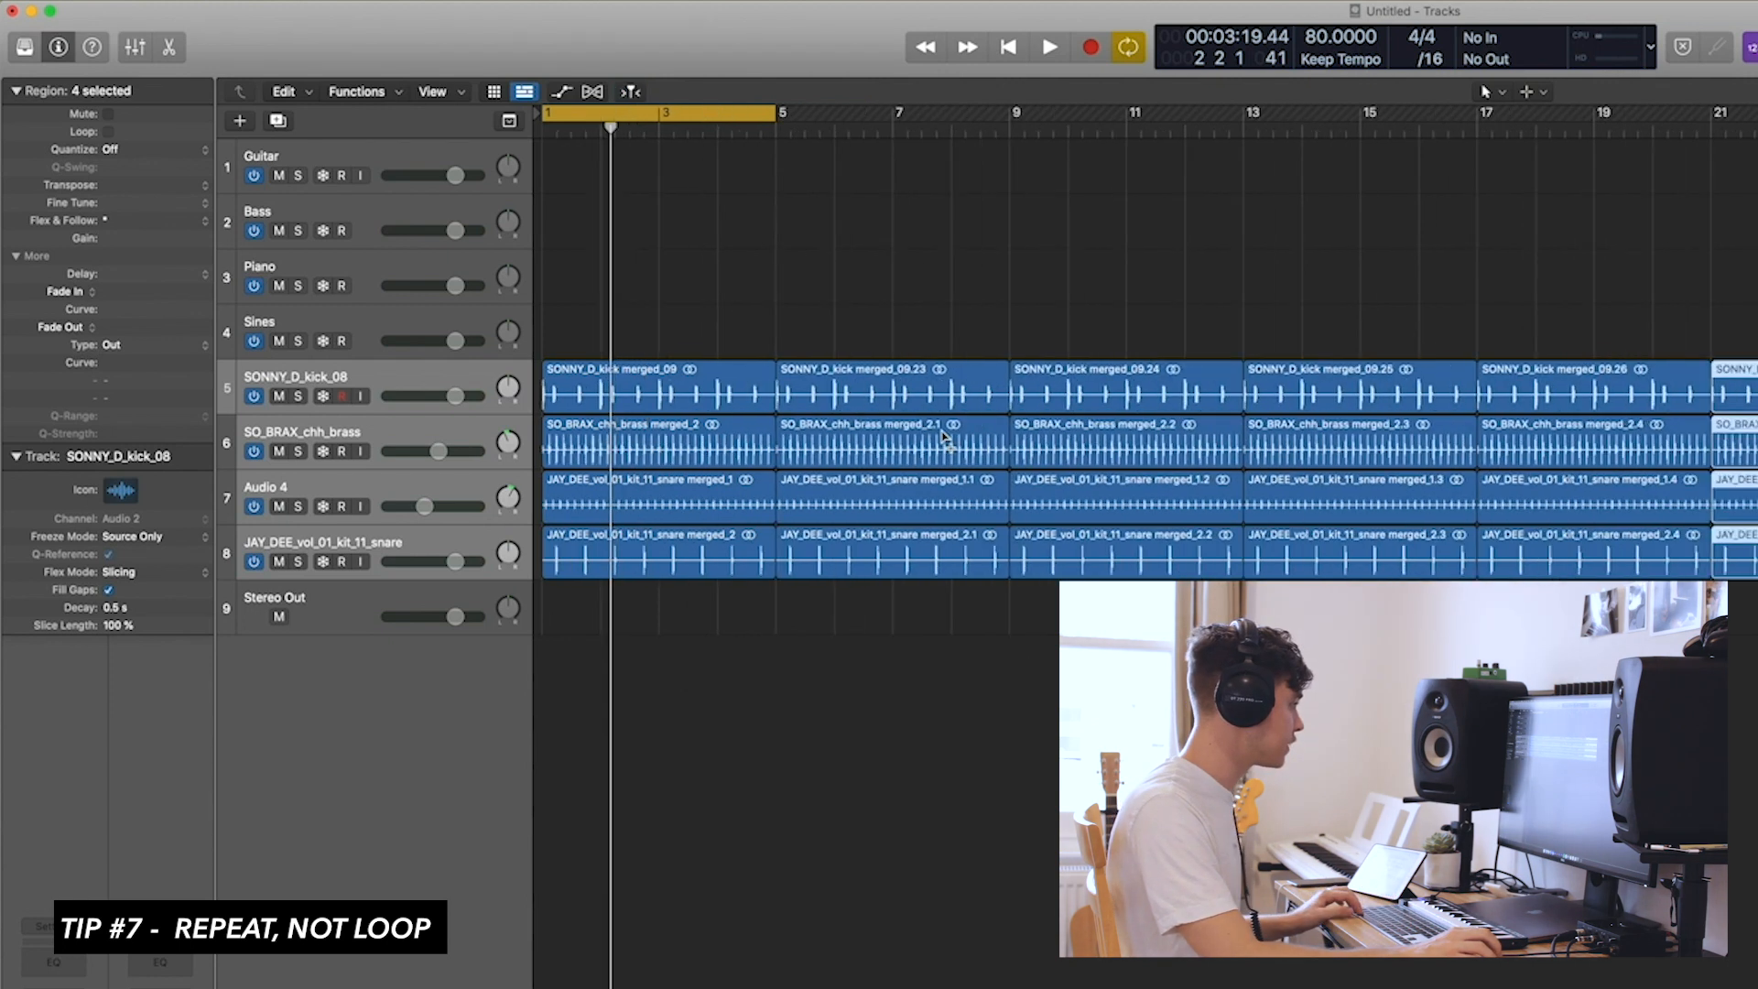
pyautogui.click(1429, 660)
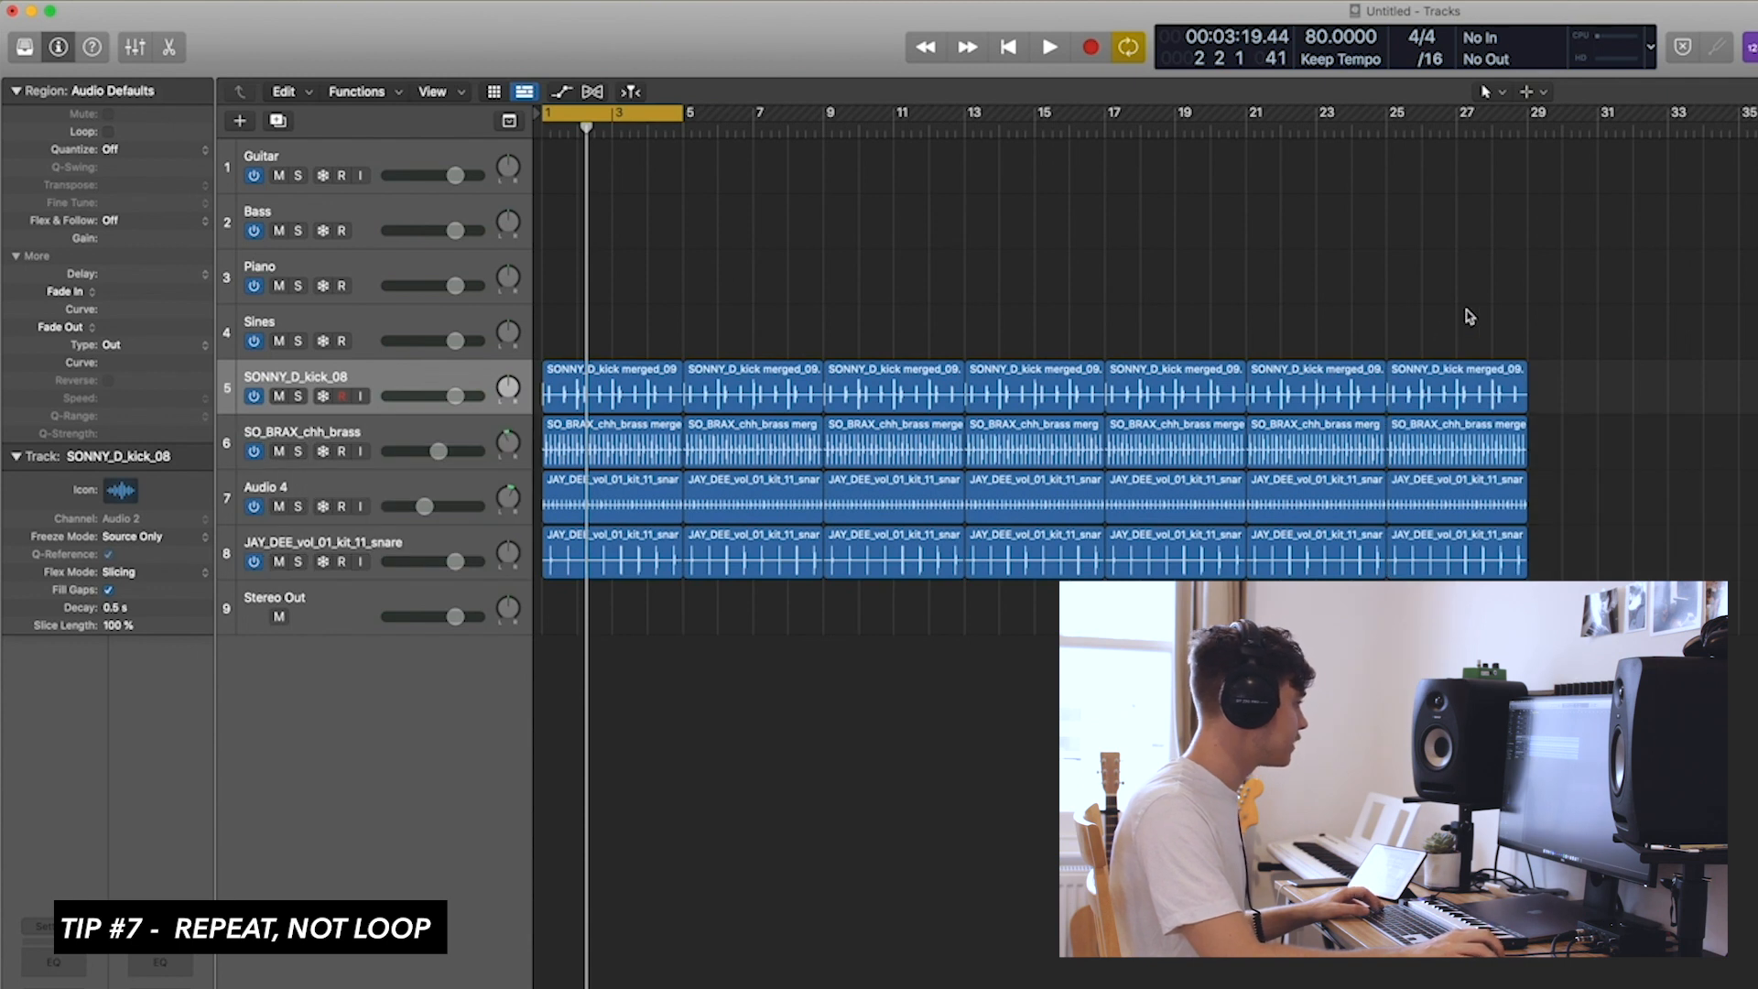
pyautogui.moveTo(1468, 311); pyautogui.dragTo(786, 723)
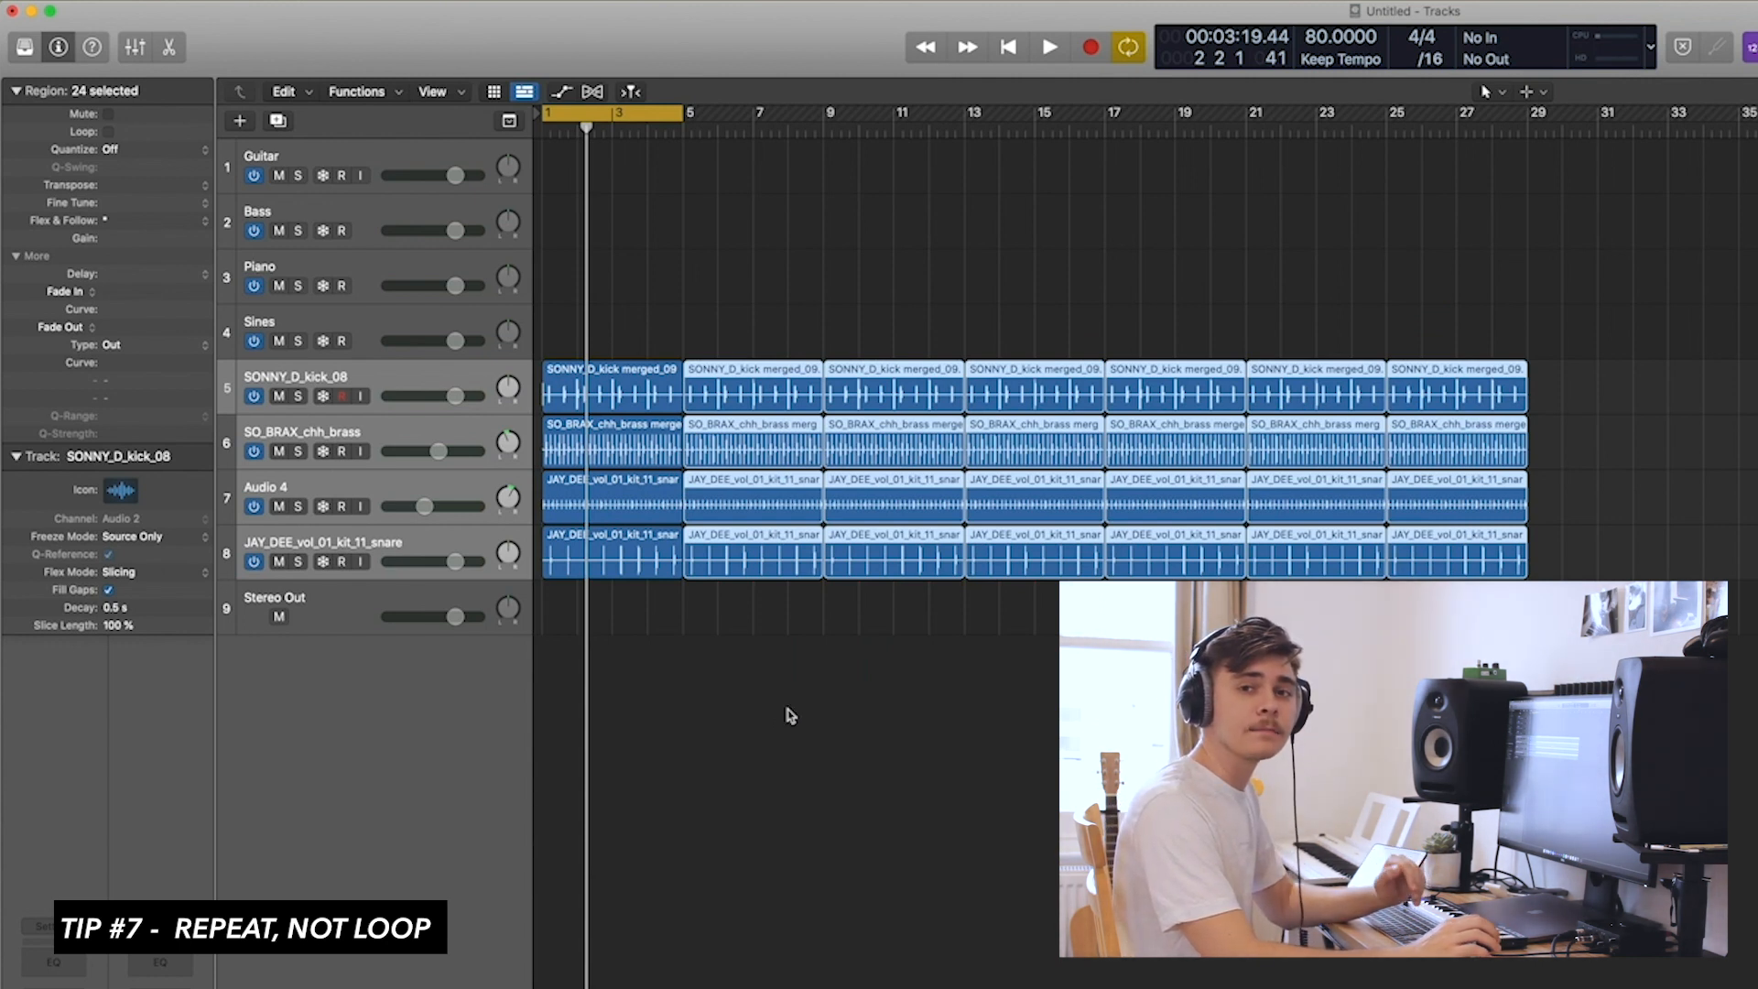
pyautogui.press('Delete')
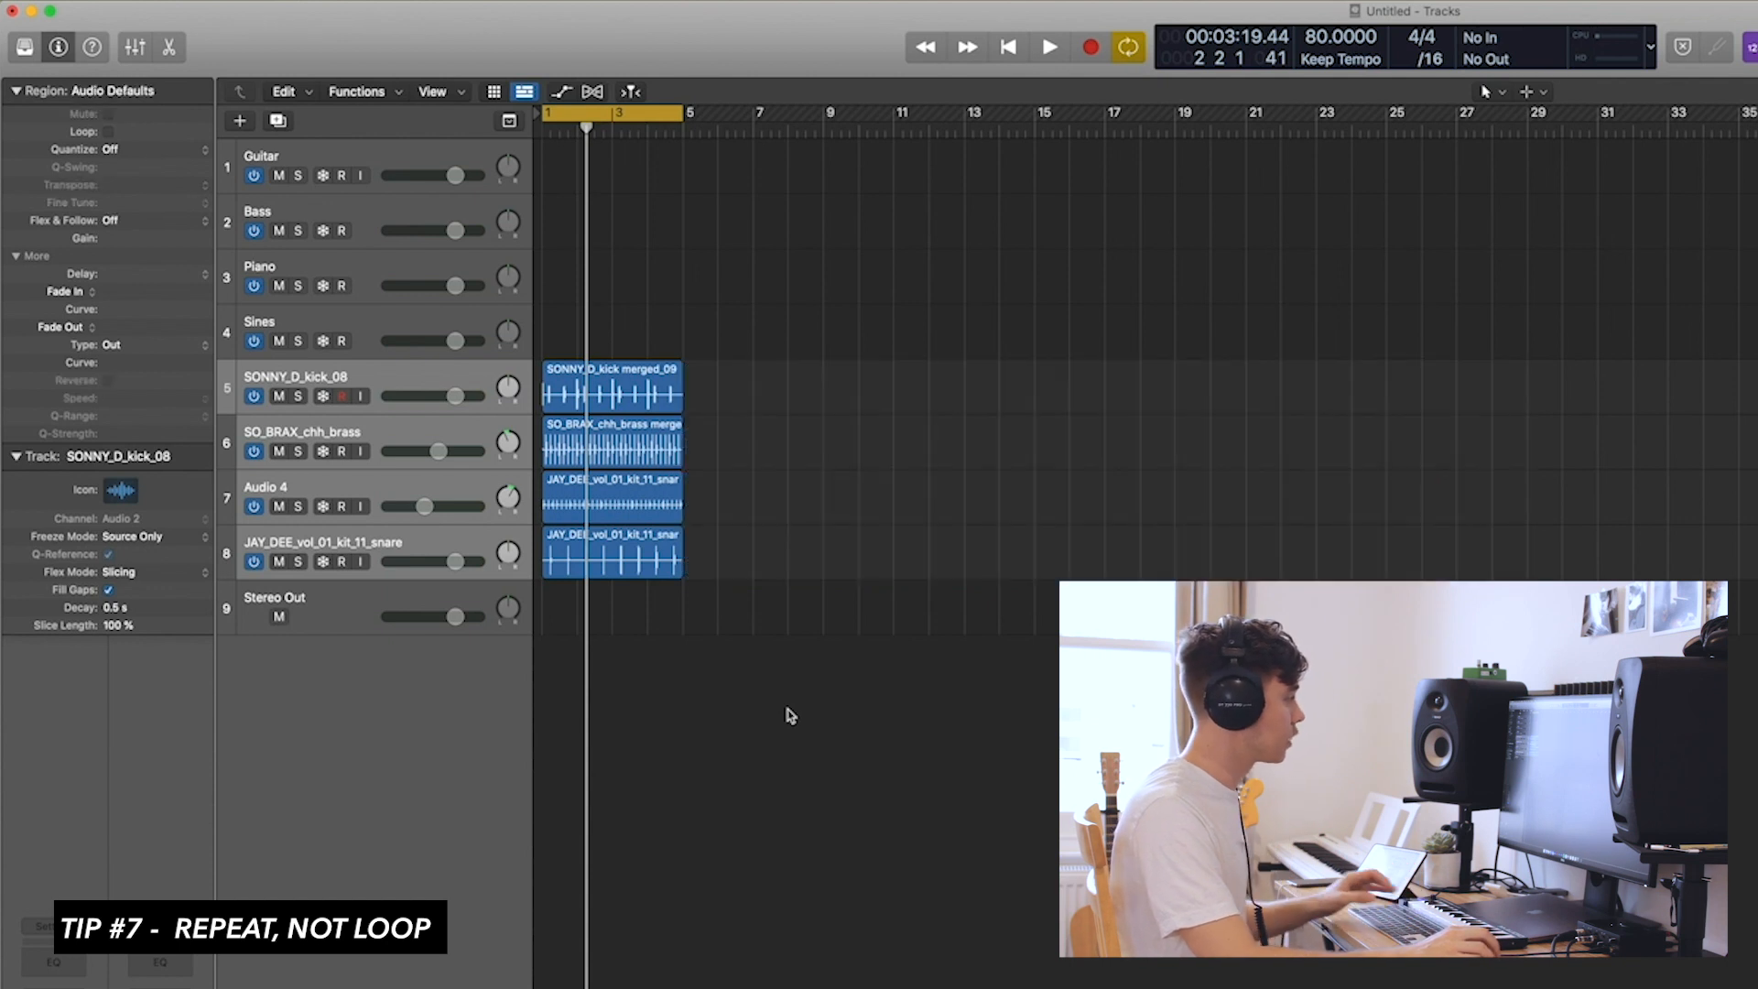
# Loop the four merged drum regions and convert the loops into separate regions.
pyautogui.moveTo(632, 632); pyautogui.dragTo(1755, 366)
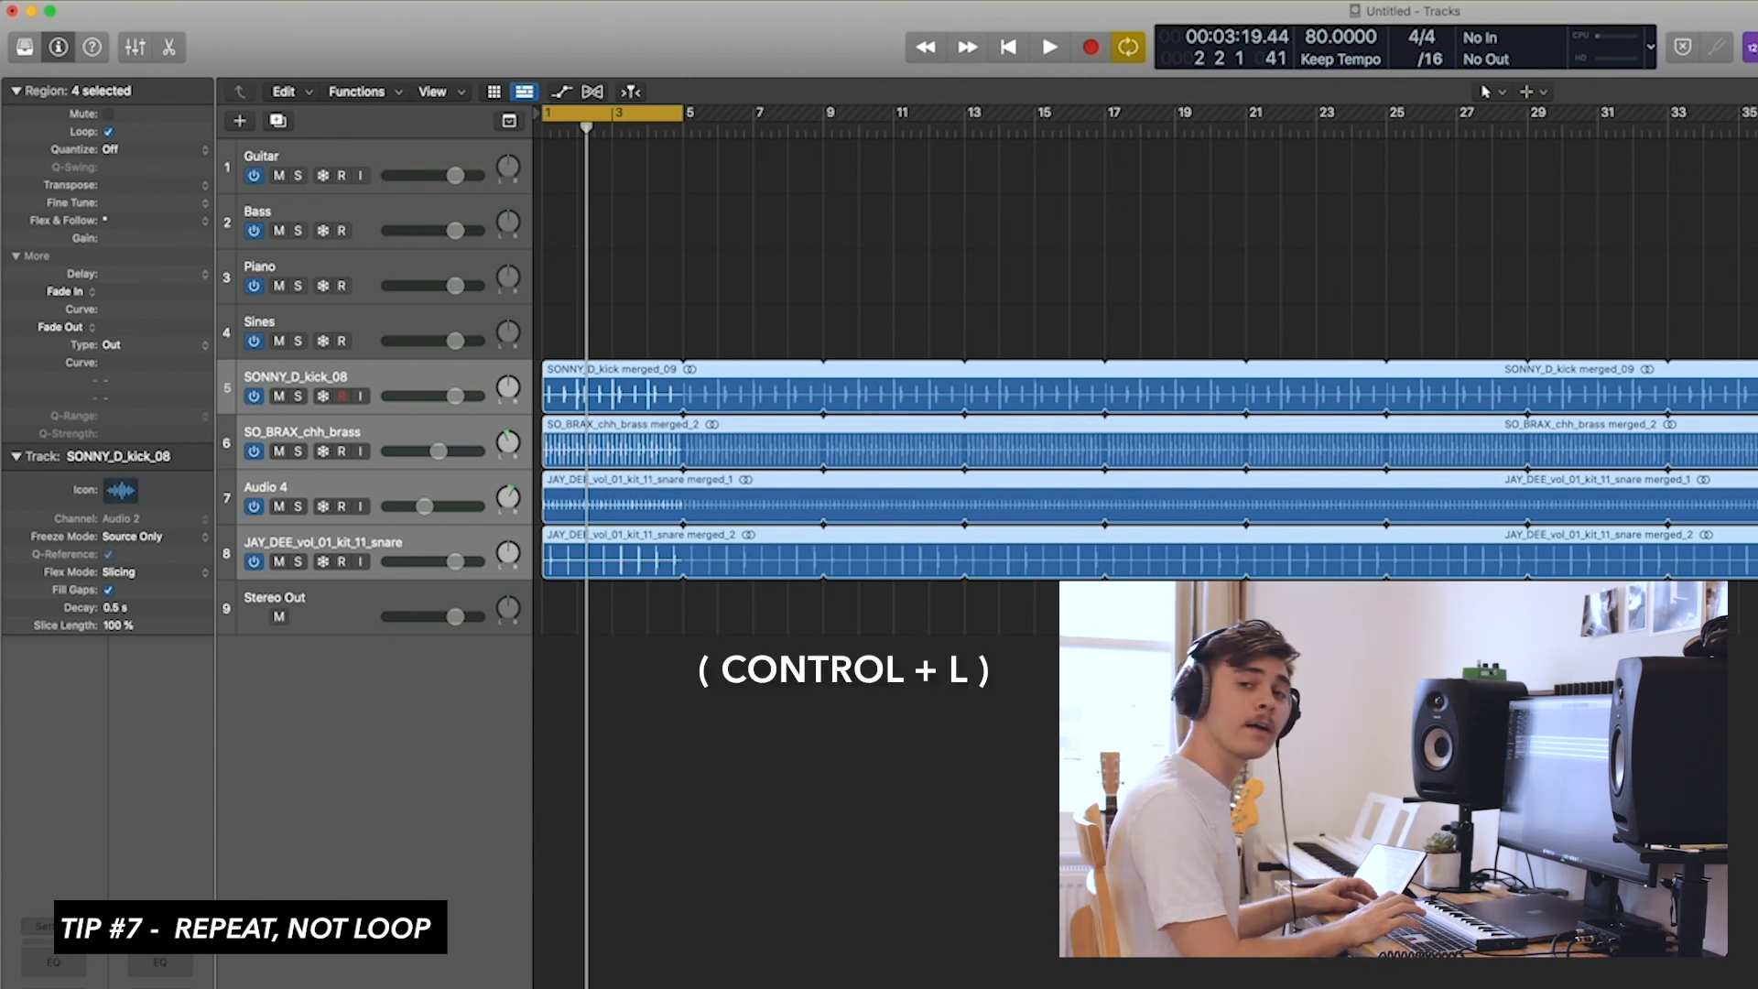
pyautogui.hotkey('ctrl', 'l')
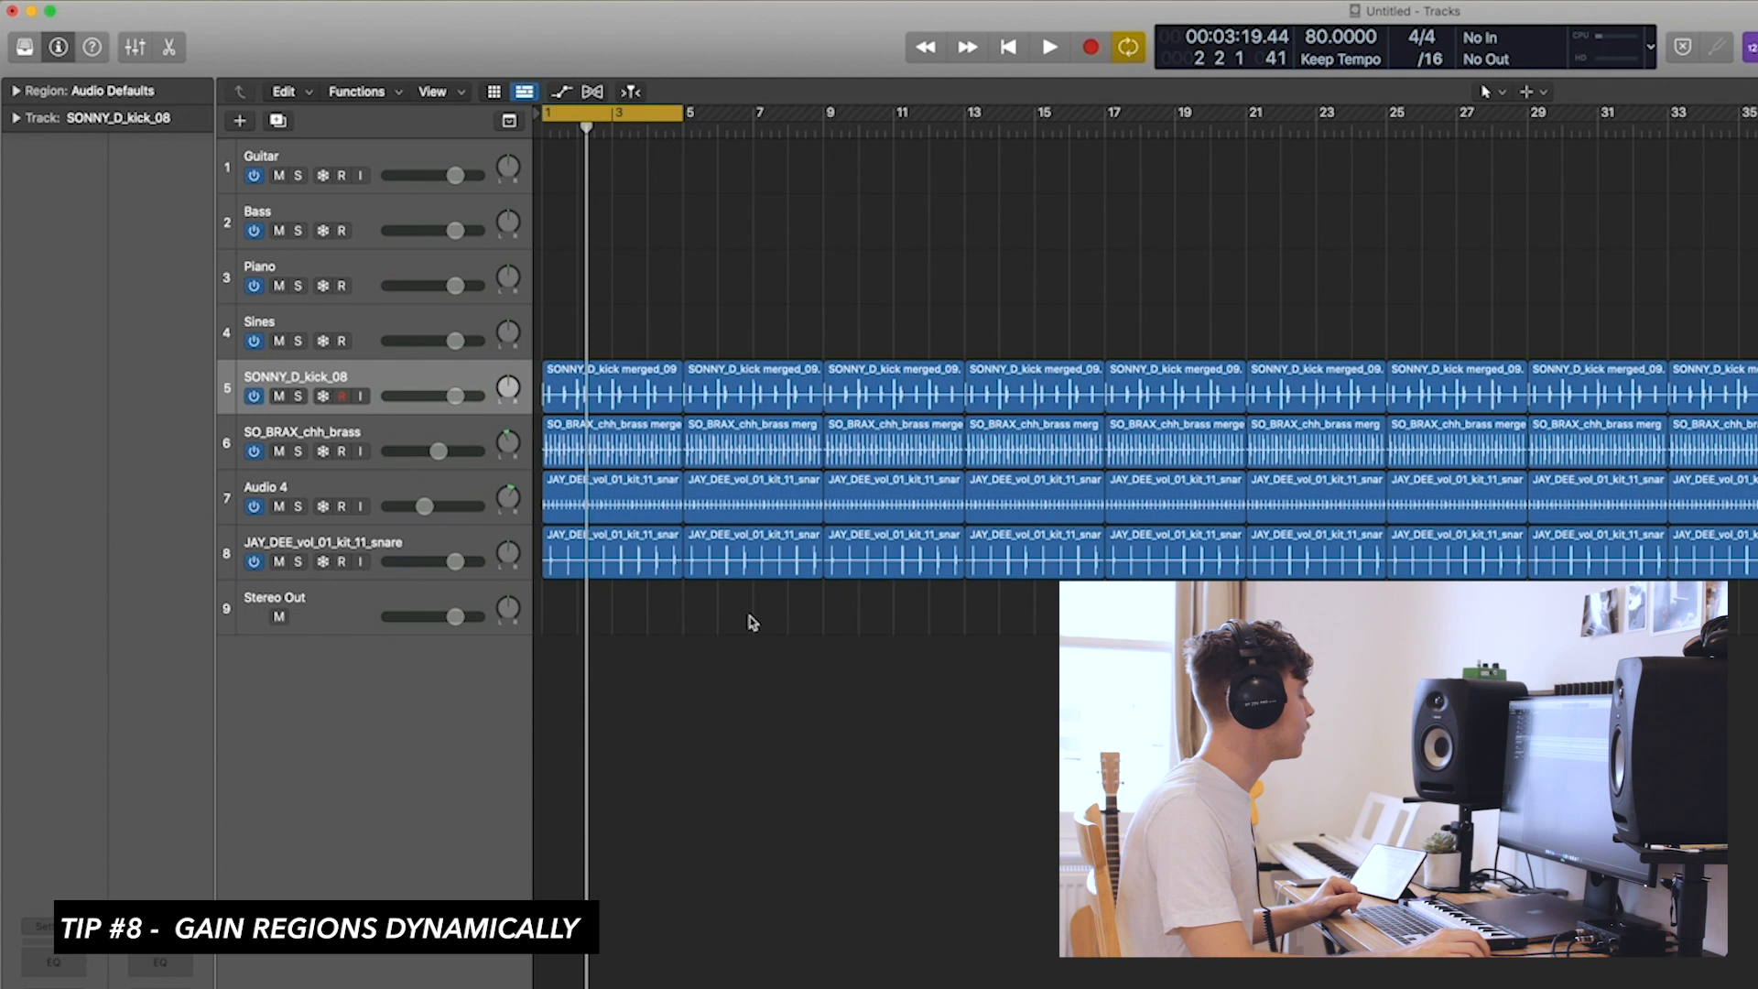
# Set the region gain to -3 for the eight drum regions between bars 1 and 9.
pyautogui.moveTo(725, 616); pyautogui.dragTo(566, 308)
pyautogui.moveTo(884, 313); pyautogui.dragTo(1030, 639)
pyautogui.moveTo(746, 337); pyautogui.dragTo(586, 611)
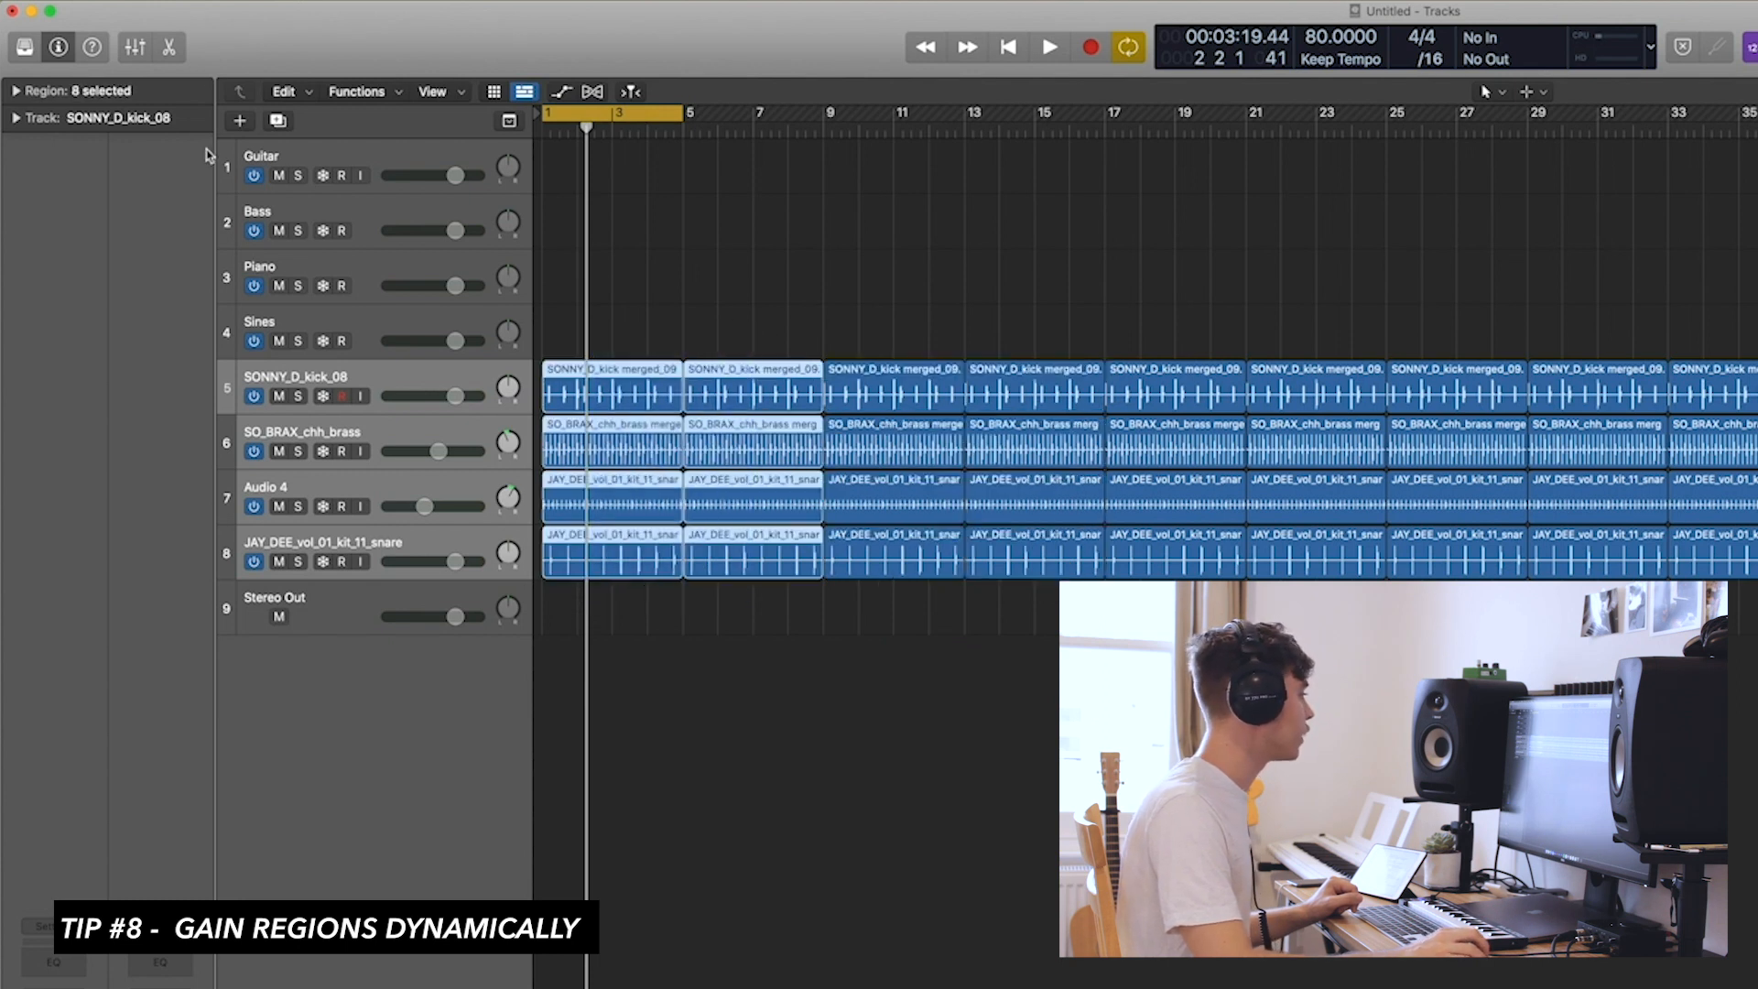
pyautogui.click(15, 91)
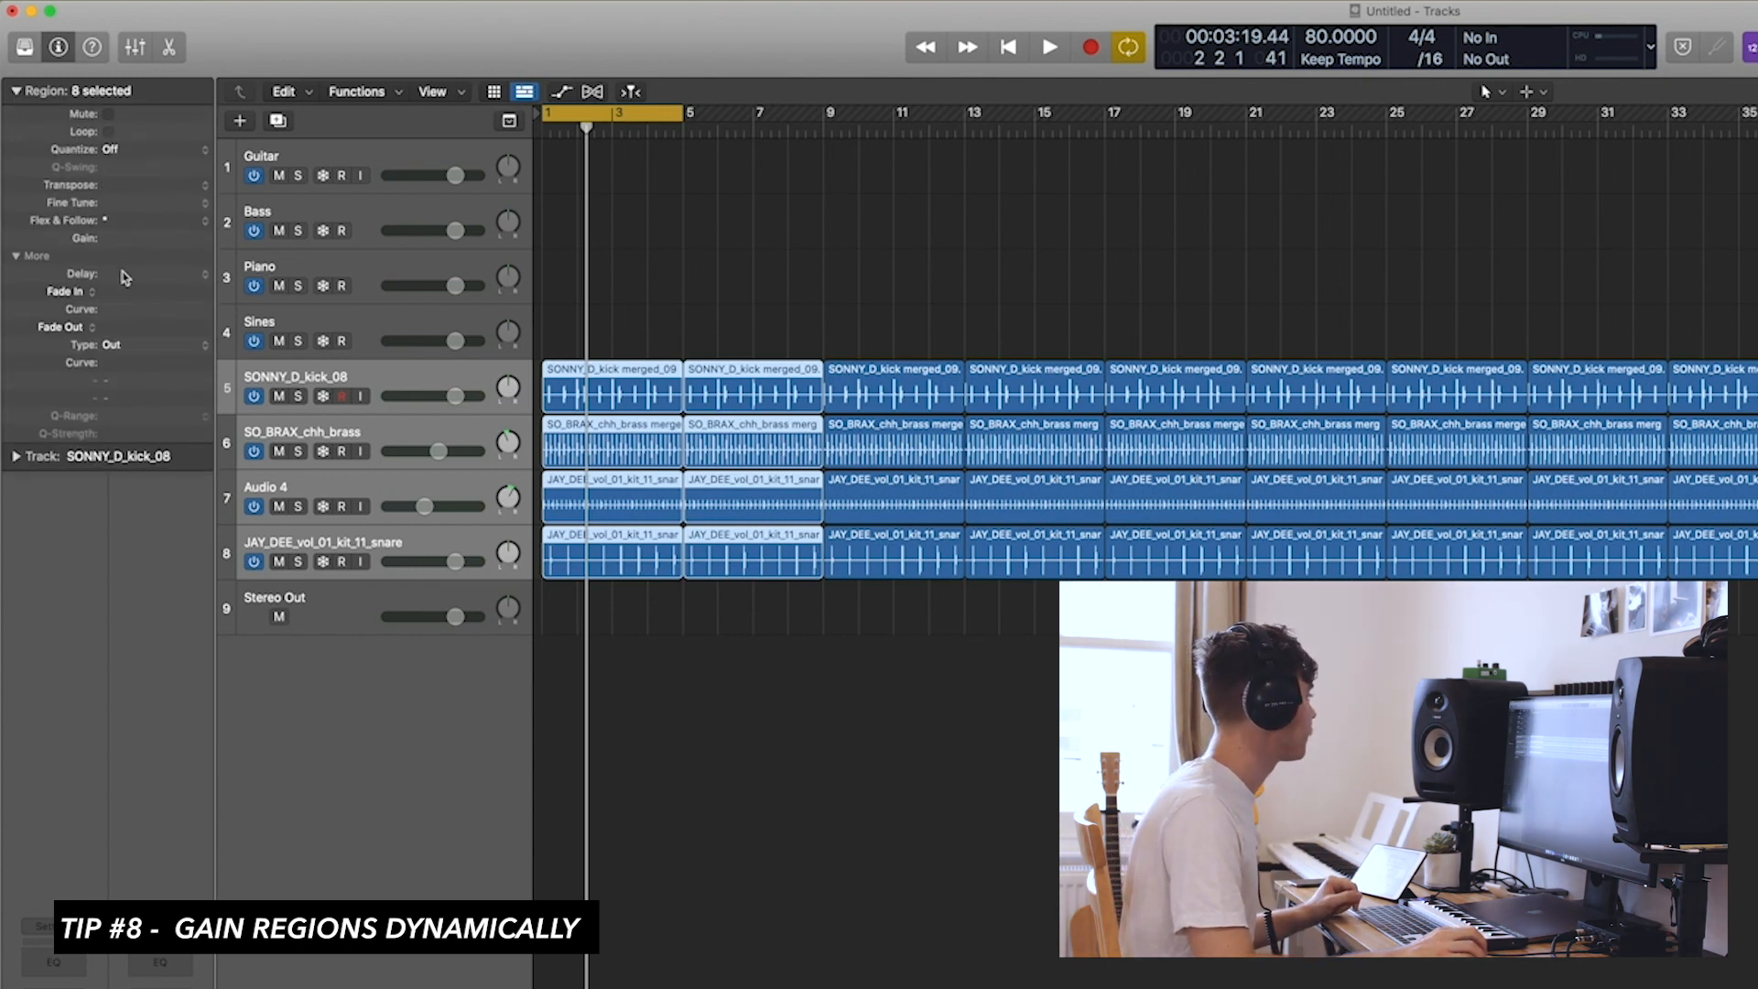
pyautogui.doubleClick(125, 242)
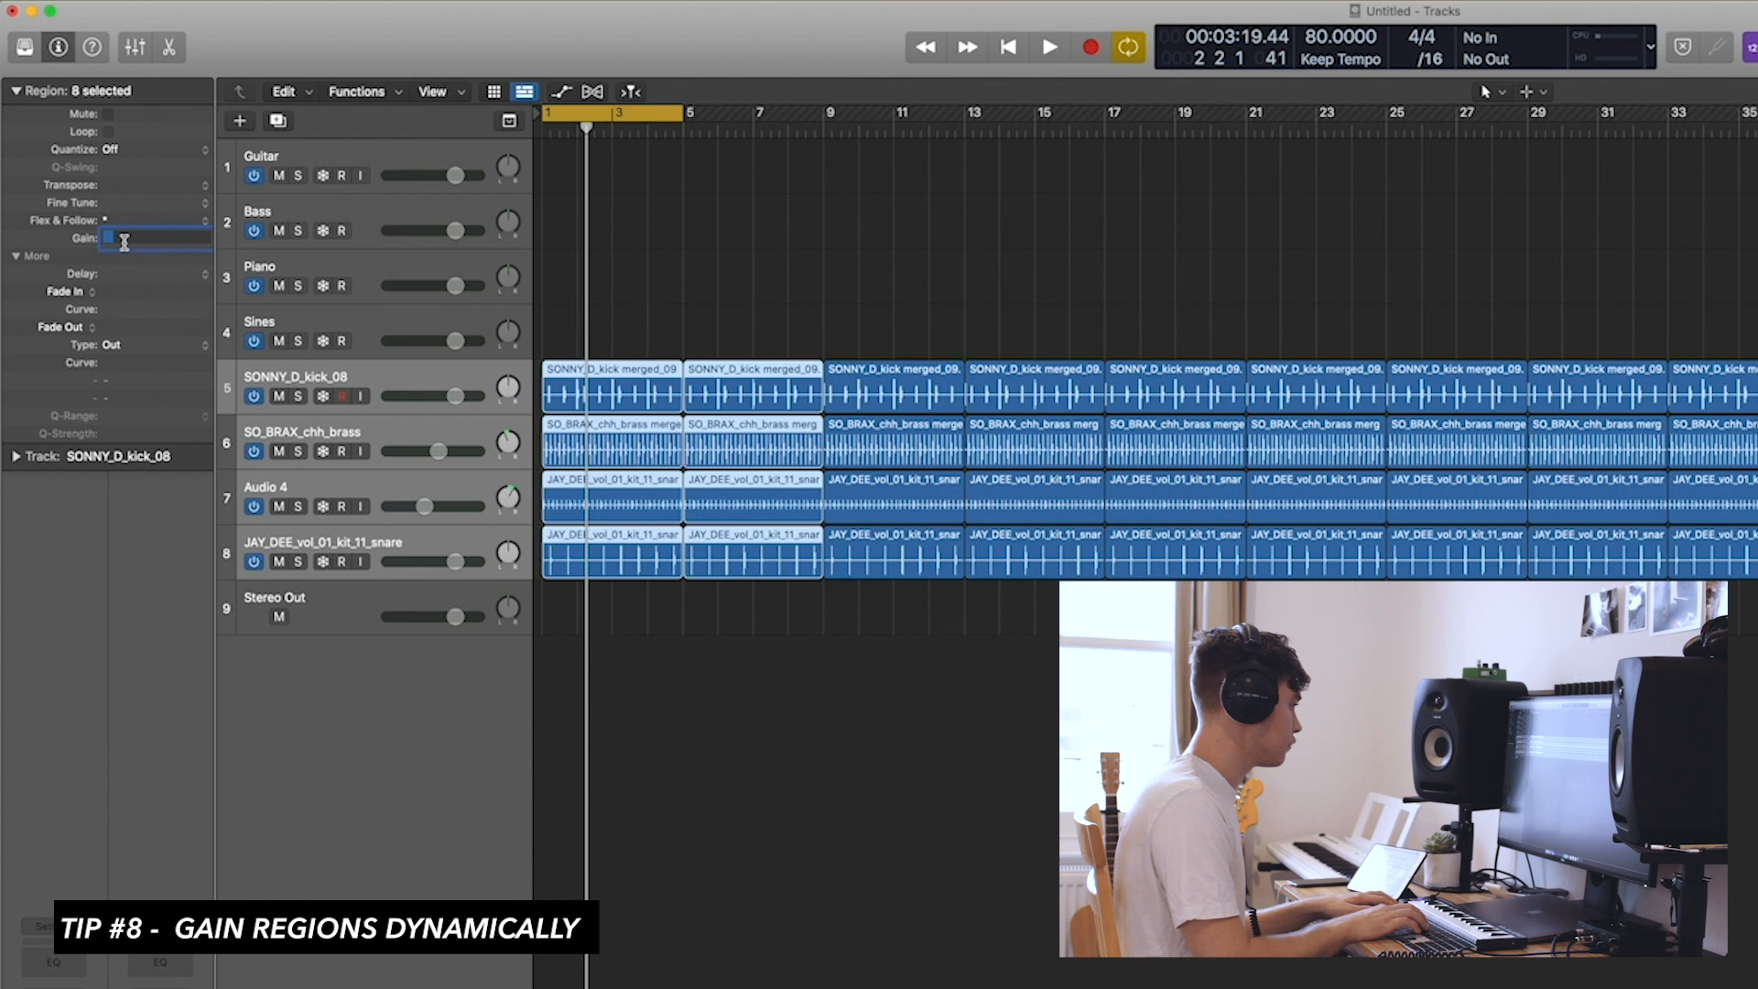
pyautogui.write('-3')
pyautogui.press('Return')
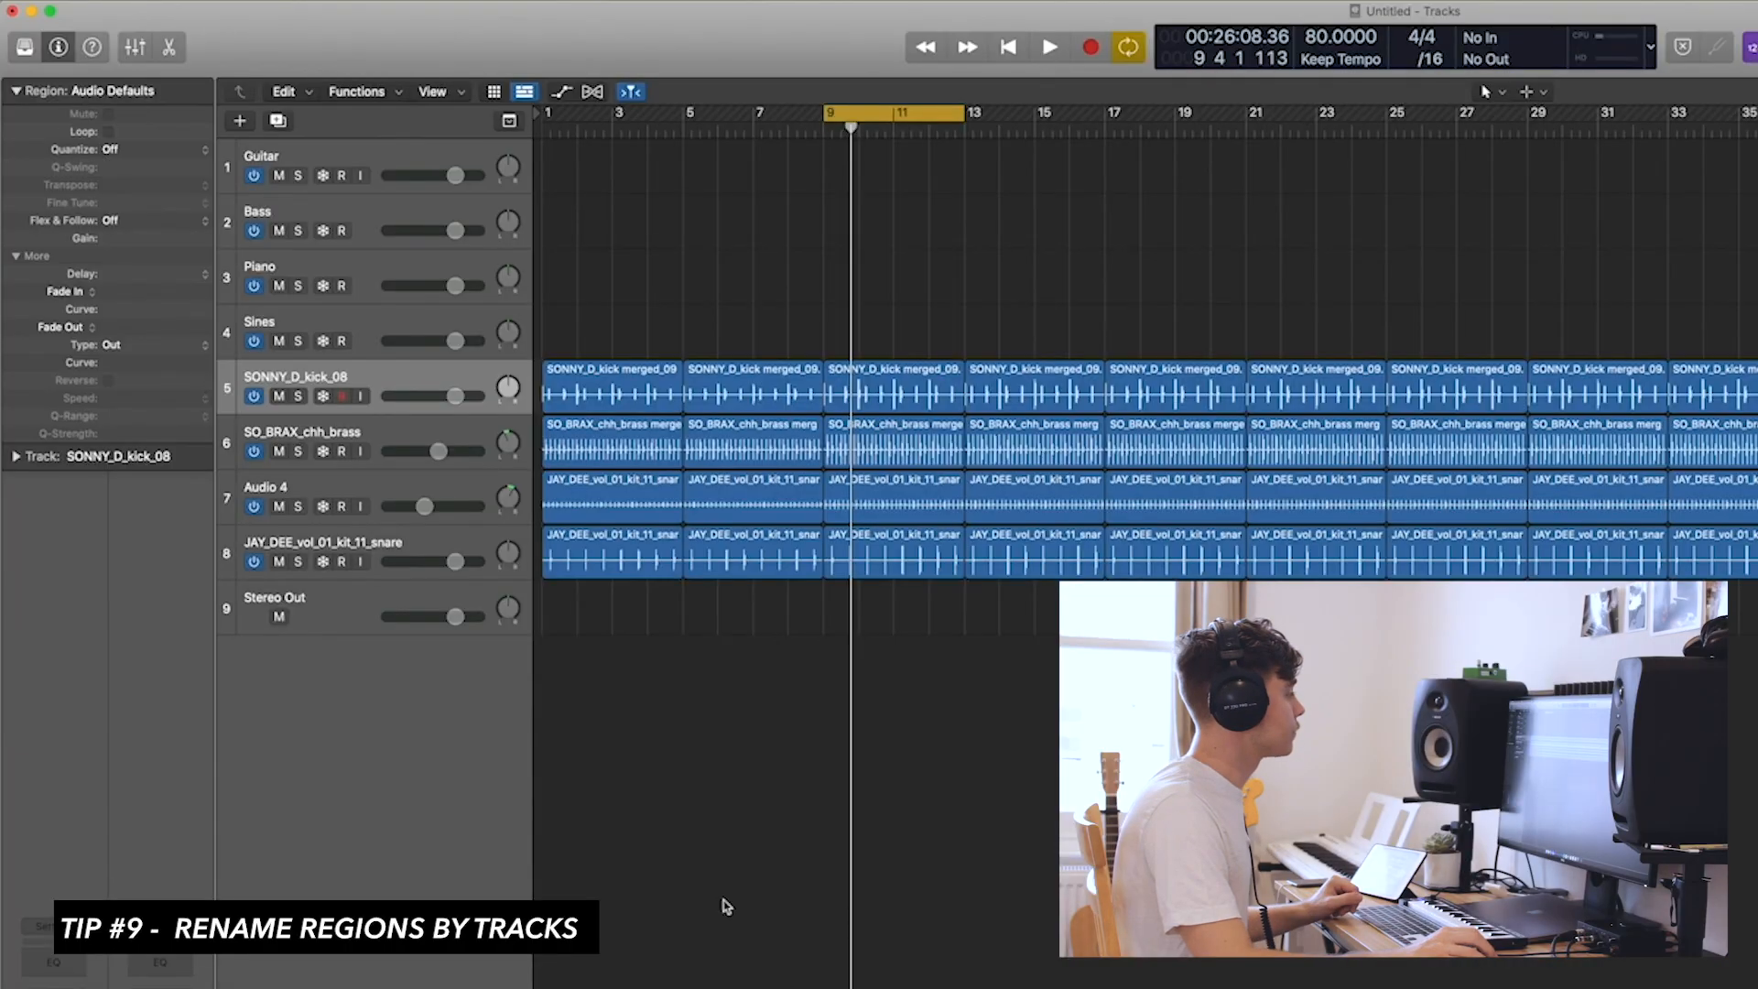
# Group the four drum tracks, from the kick to the snare, into a Summing Stack.
pyautogui.click(435, 391)
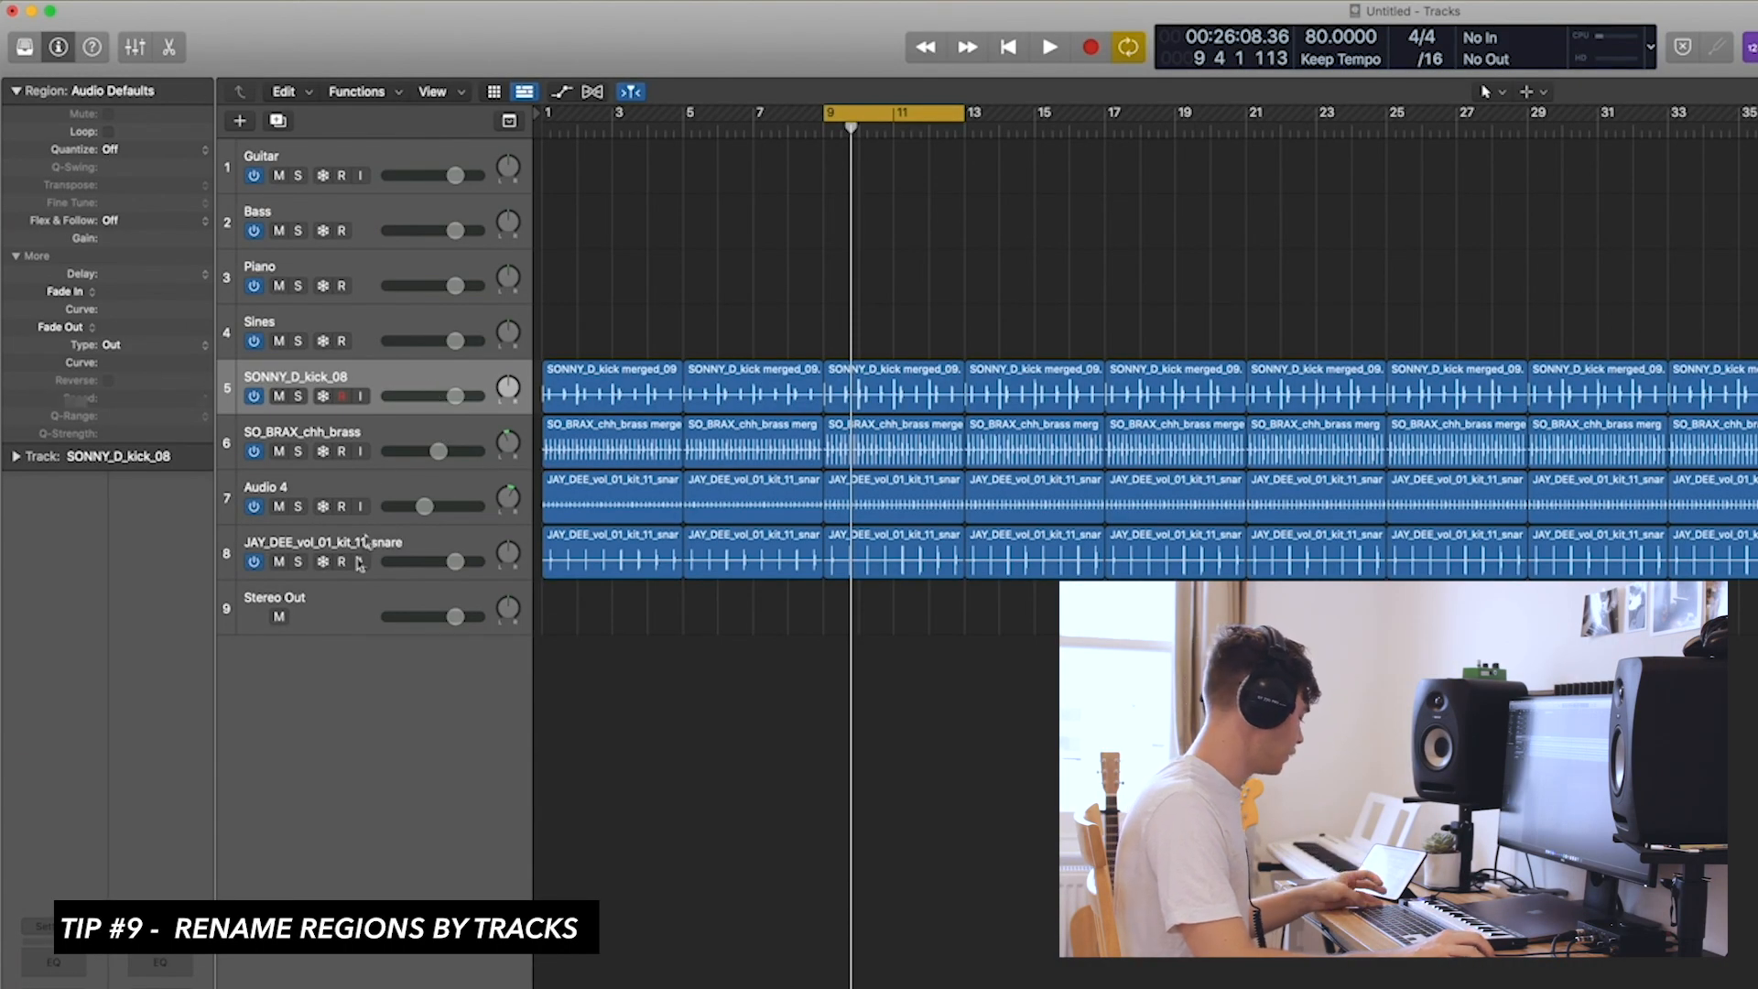
pyautogui.keyDown('shift'); pyautogui.click(369, 544); pyautogui.keyUp('shift')
pyautogui.keyDown('shift'); pyautogui.click(369, 544); pyautogui.keyUp('shift')
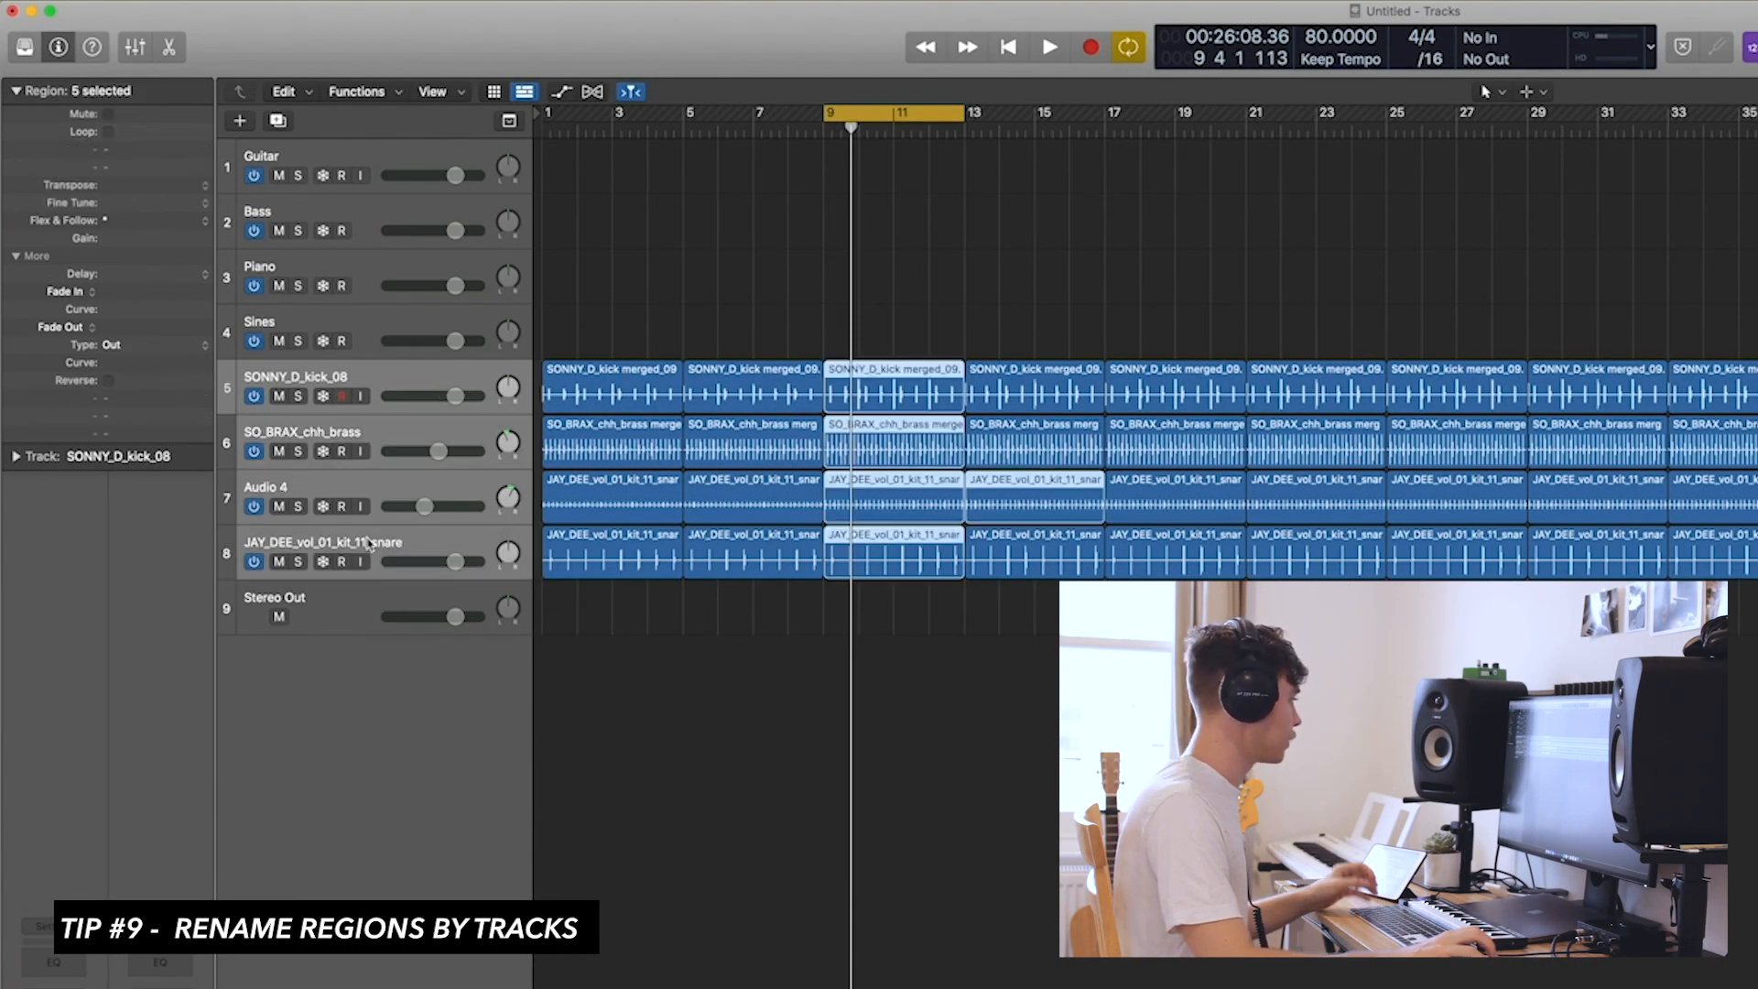
pyautogui.rightClick(371, 541)
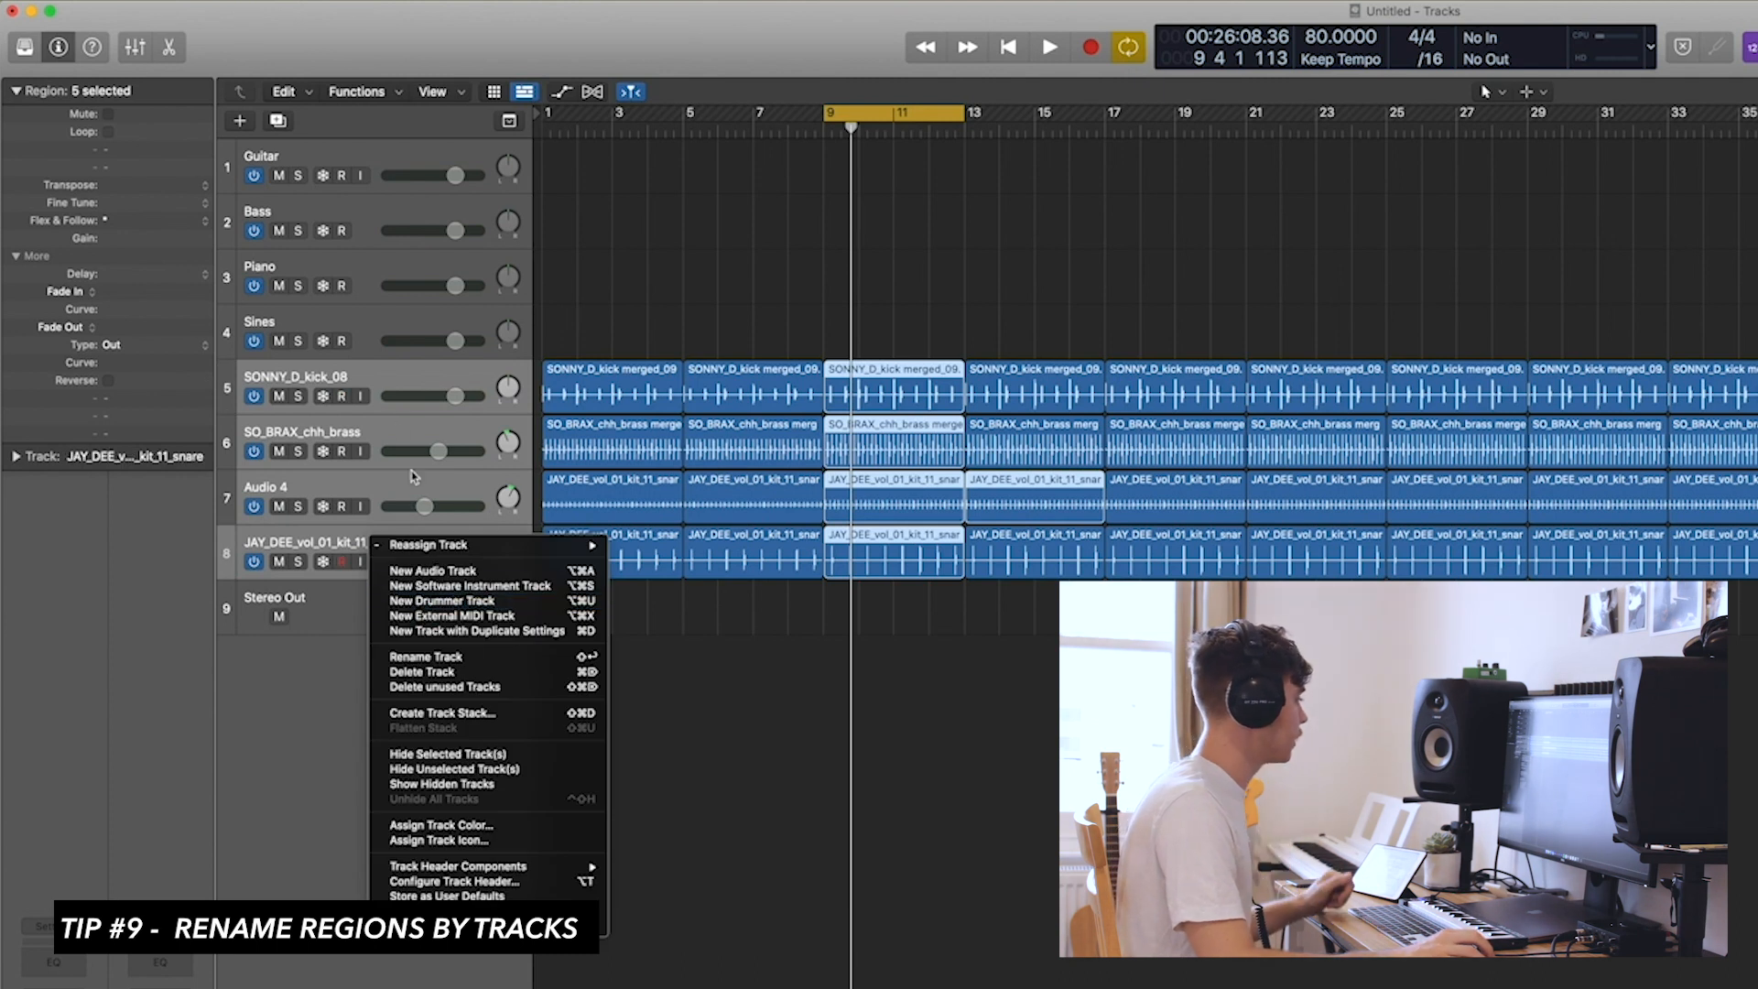
pyautogui.click(447, 716)
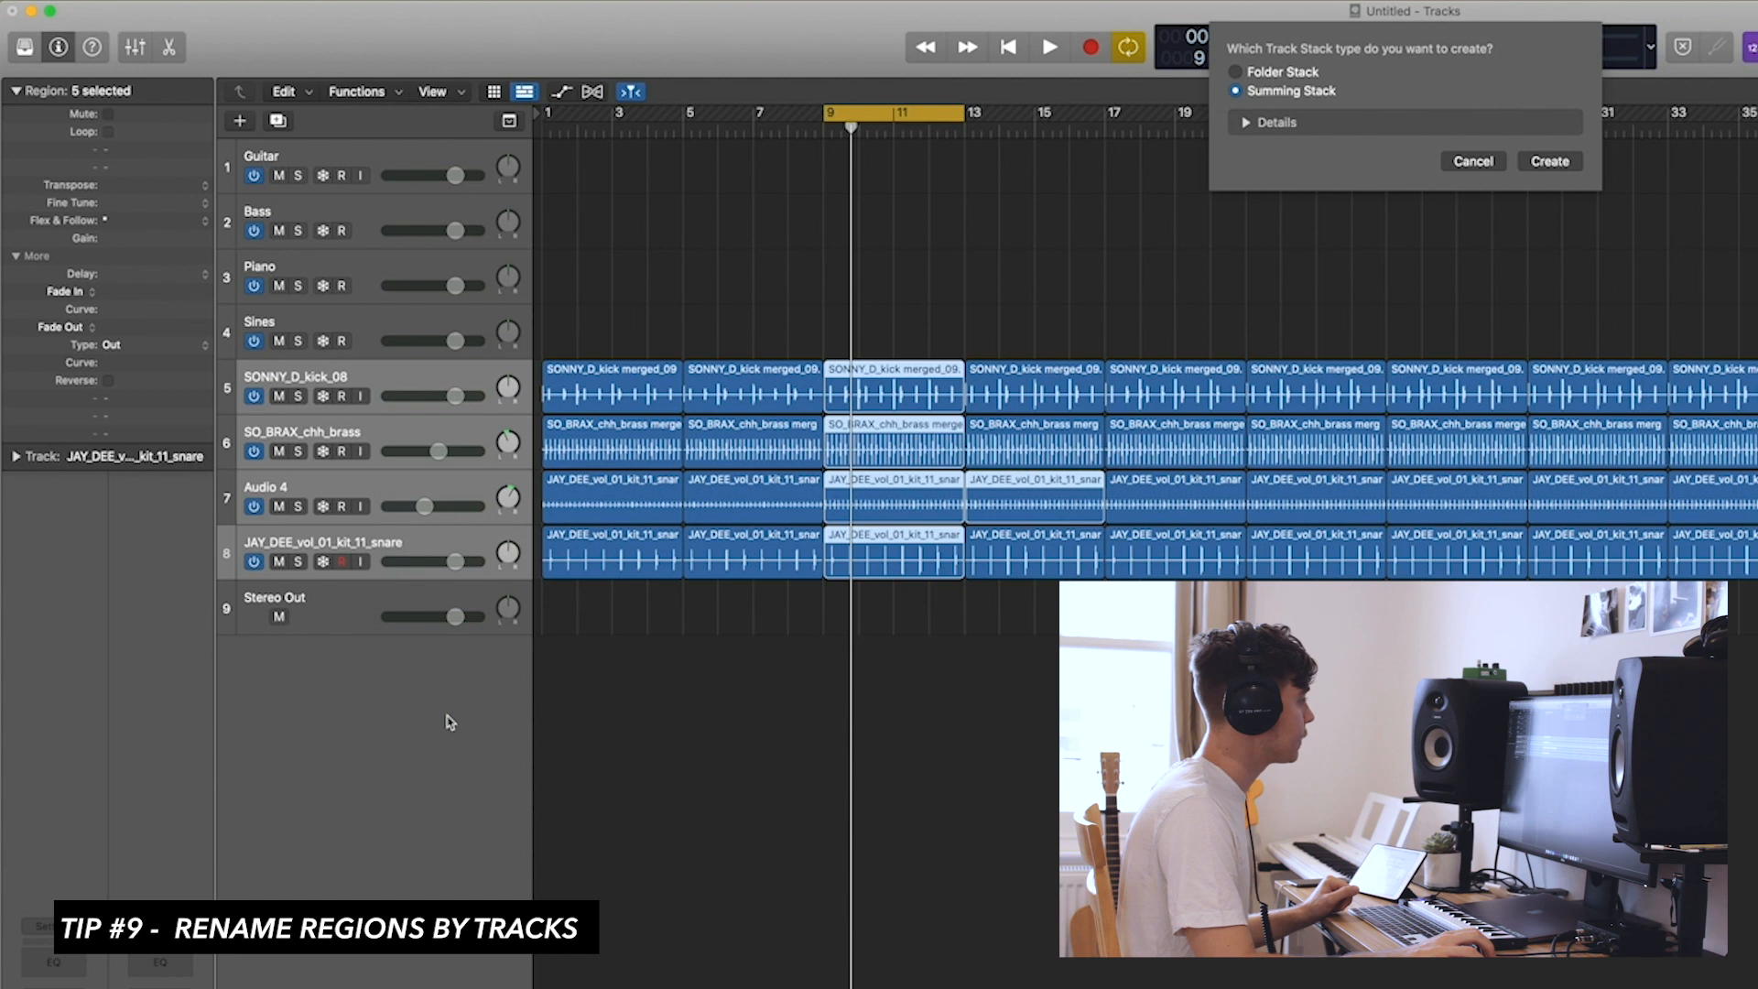
pyautogui.click(1568, 161)
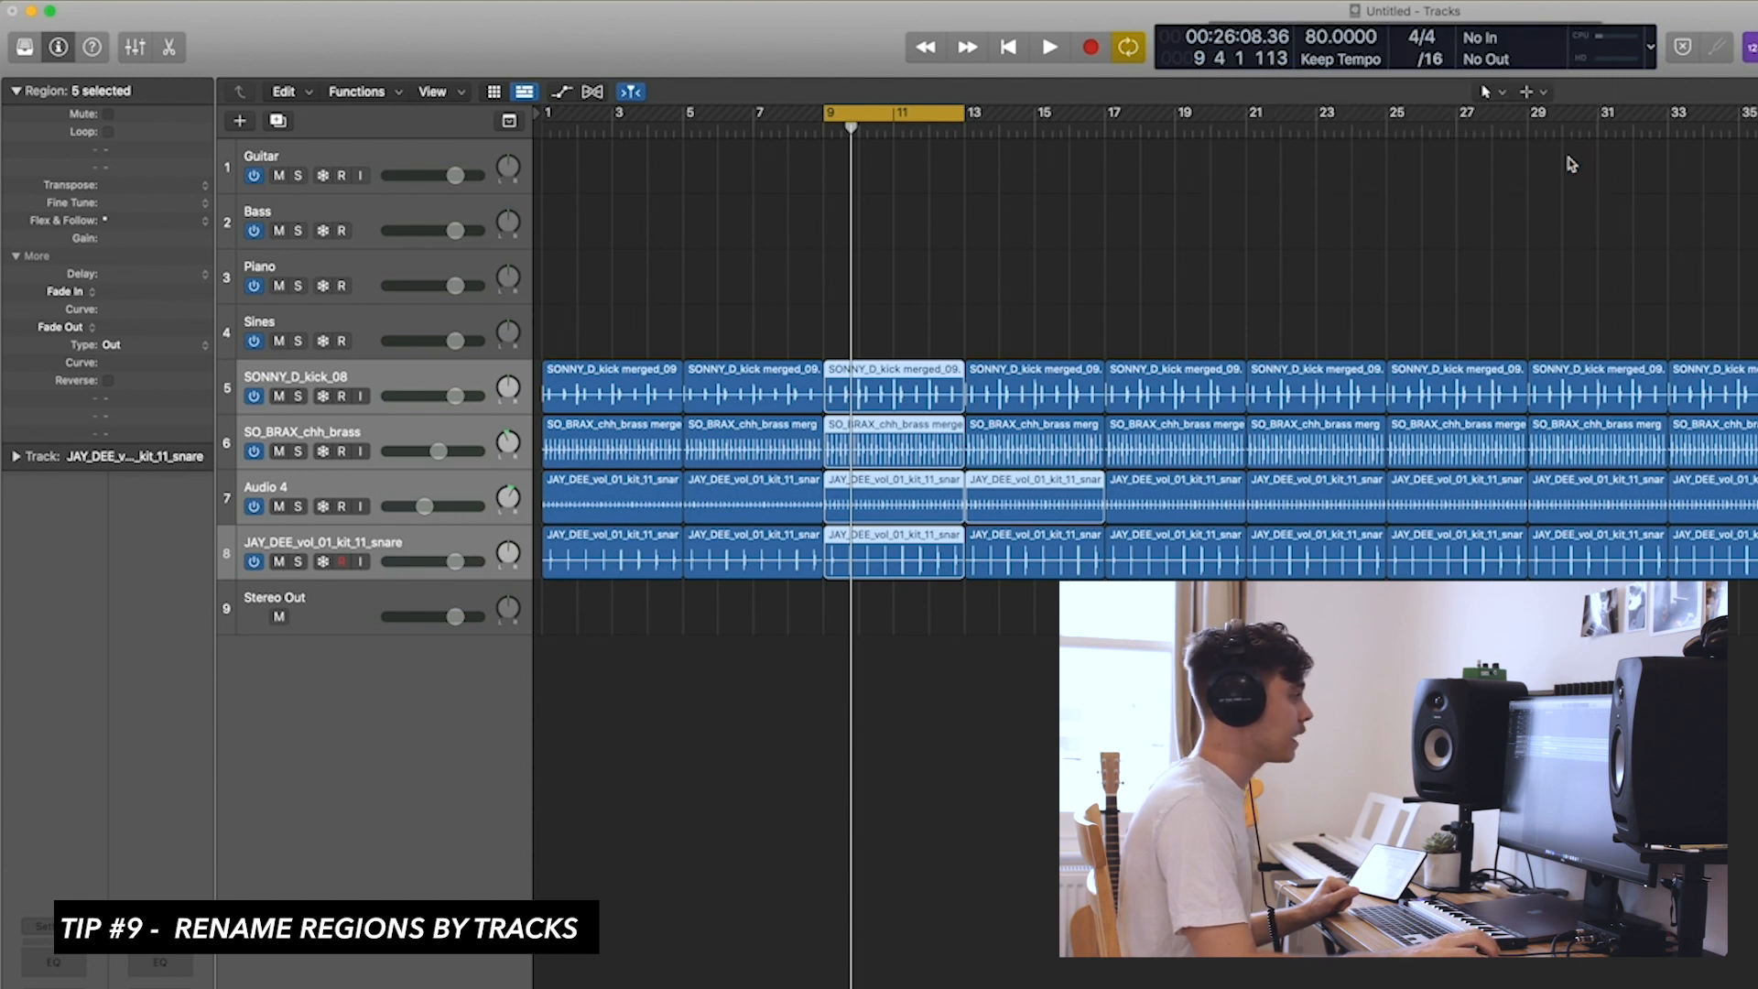
# Rename the new summing stack Drums and its kick track Kick.
pyautogui.click(346, 383)
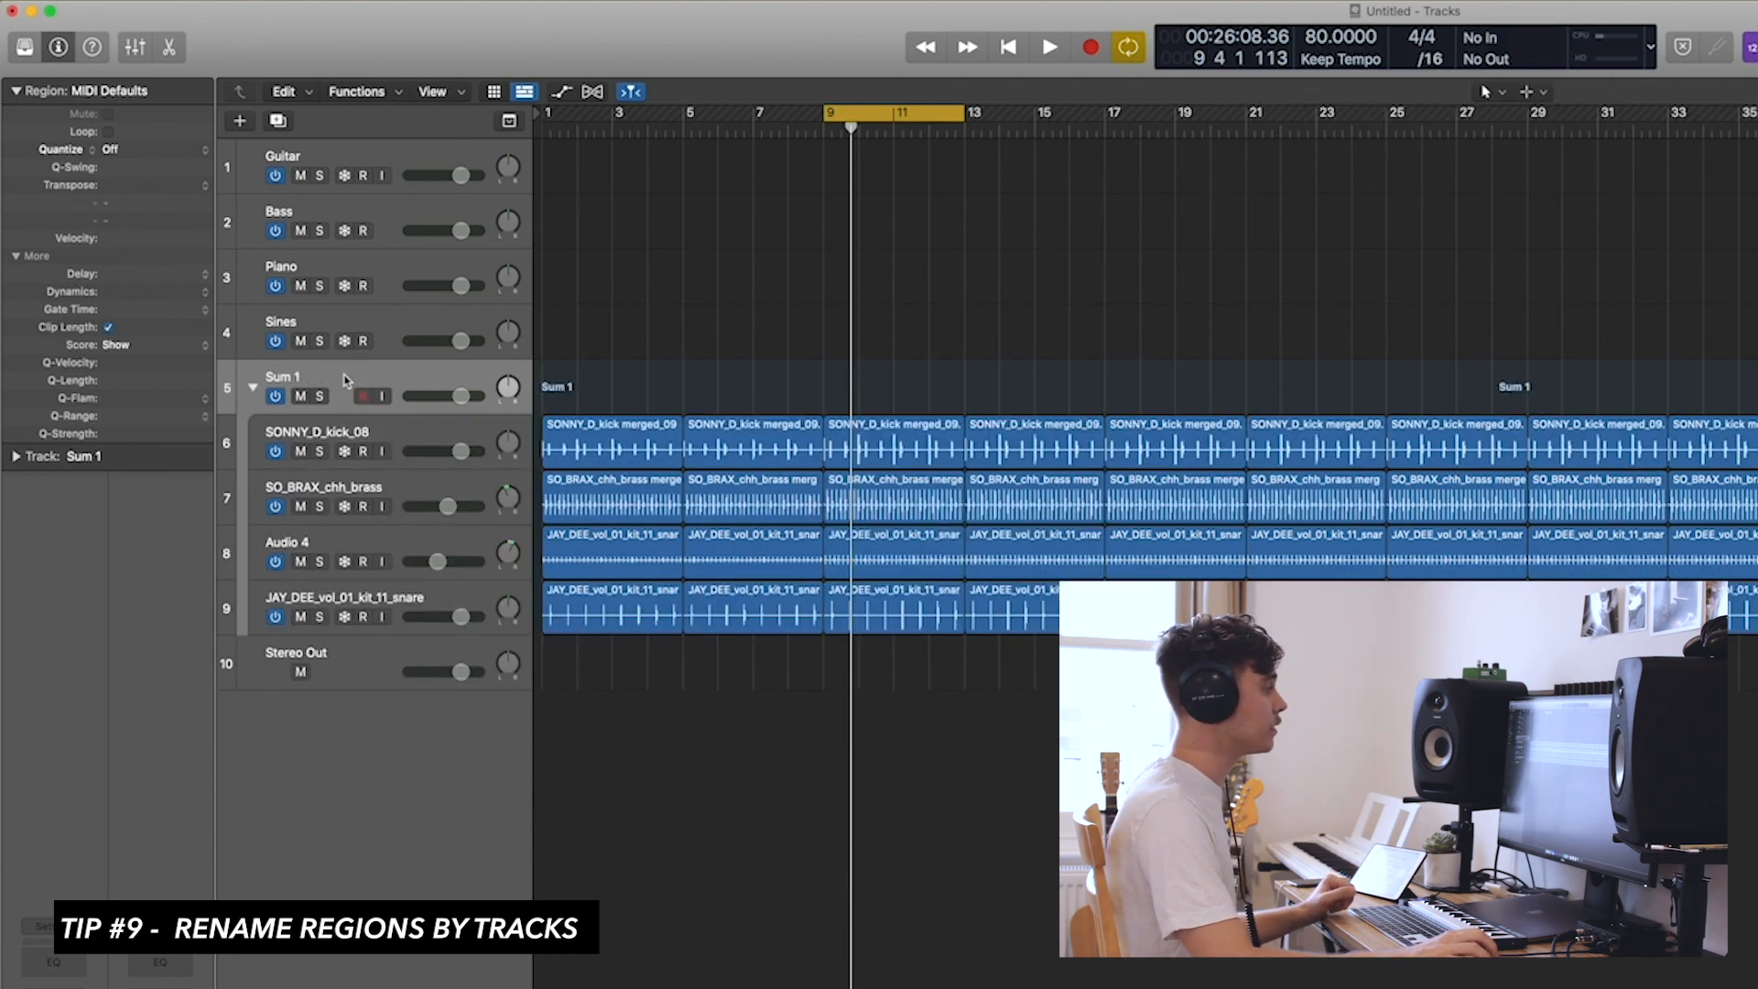
pyautogui.doubleClick(277, 378)
pyautogui.write('Drums')
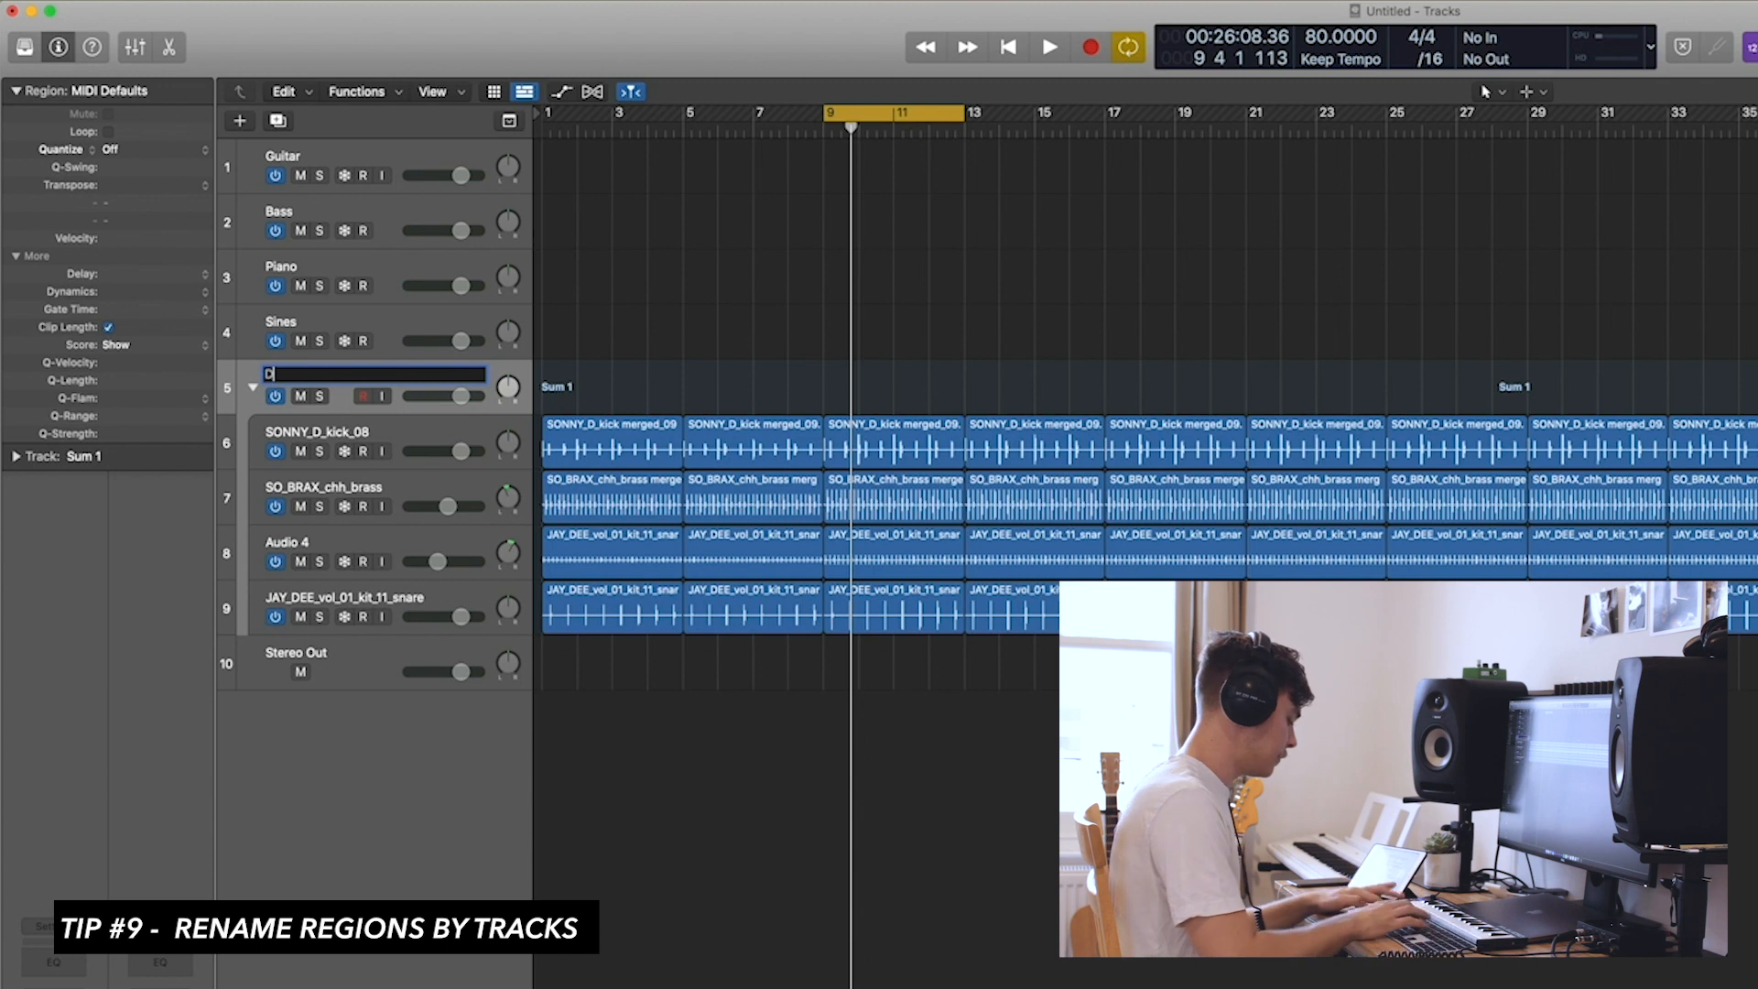
pyautogui.press('Return')
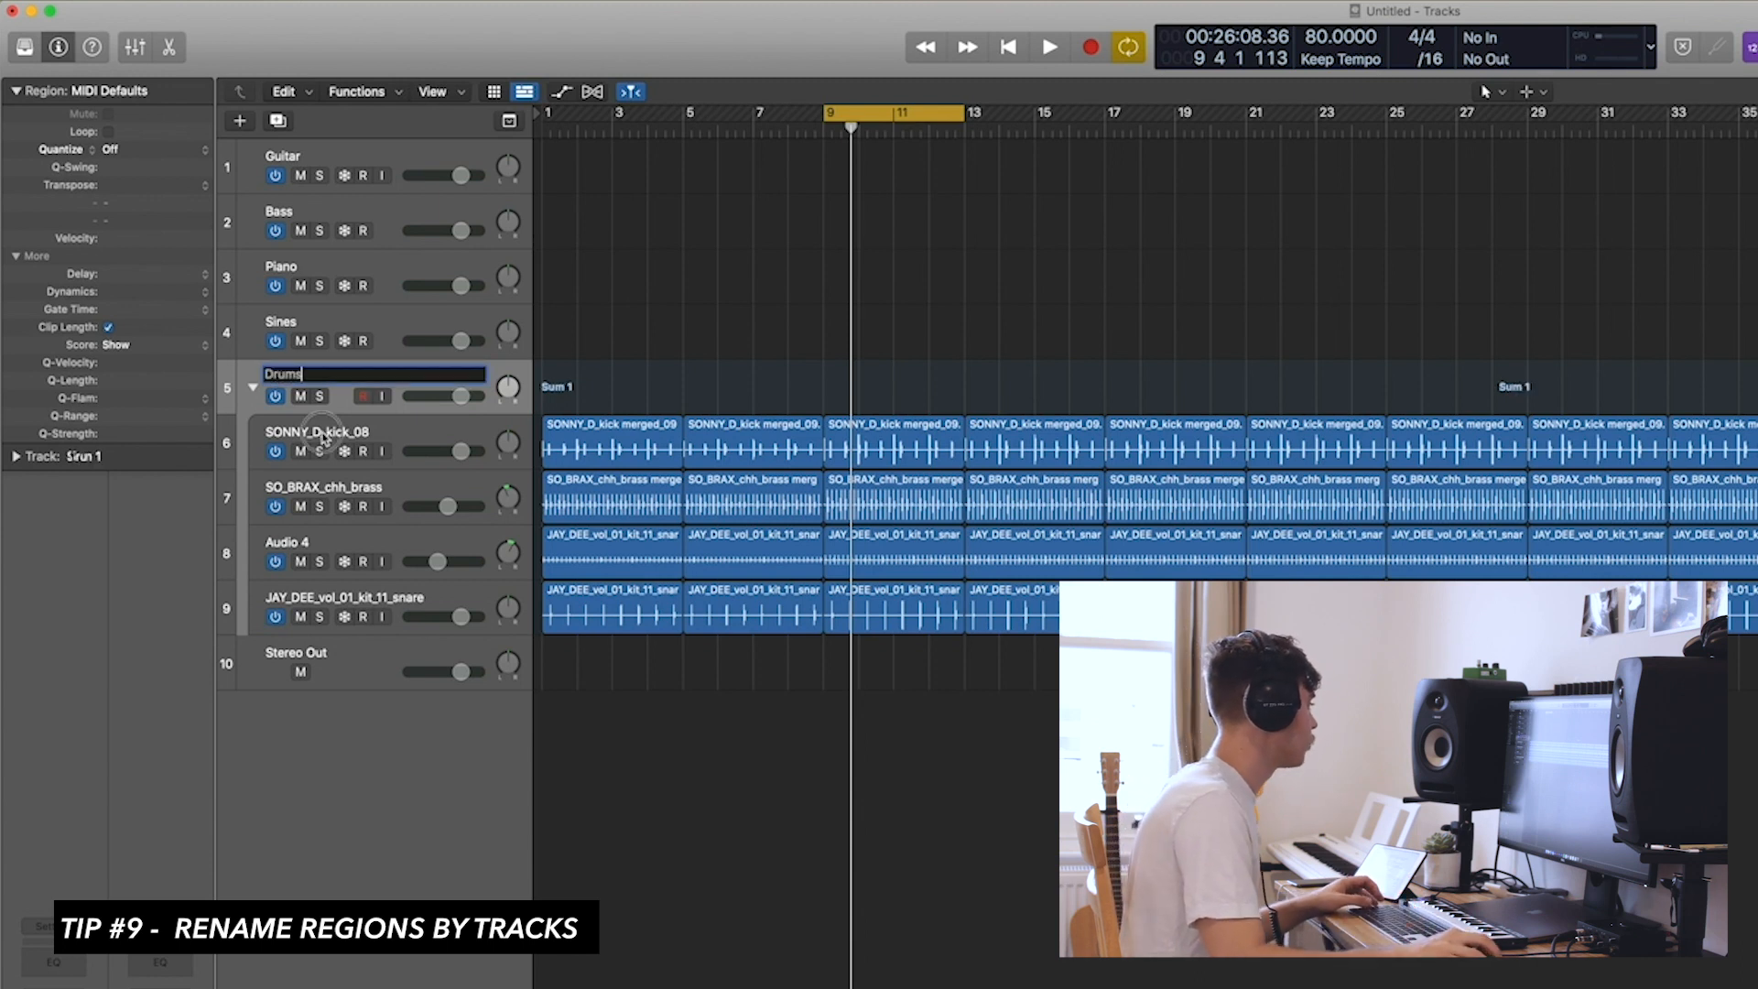
pyautogui.doubleClick(324, 434)
pyautogui.write('Kick')
pyautogui.press('Return')
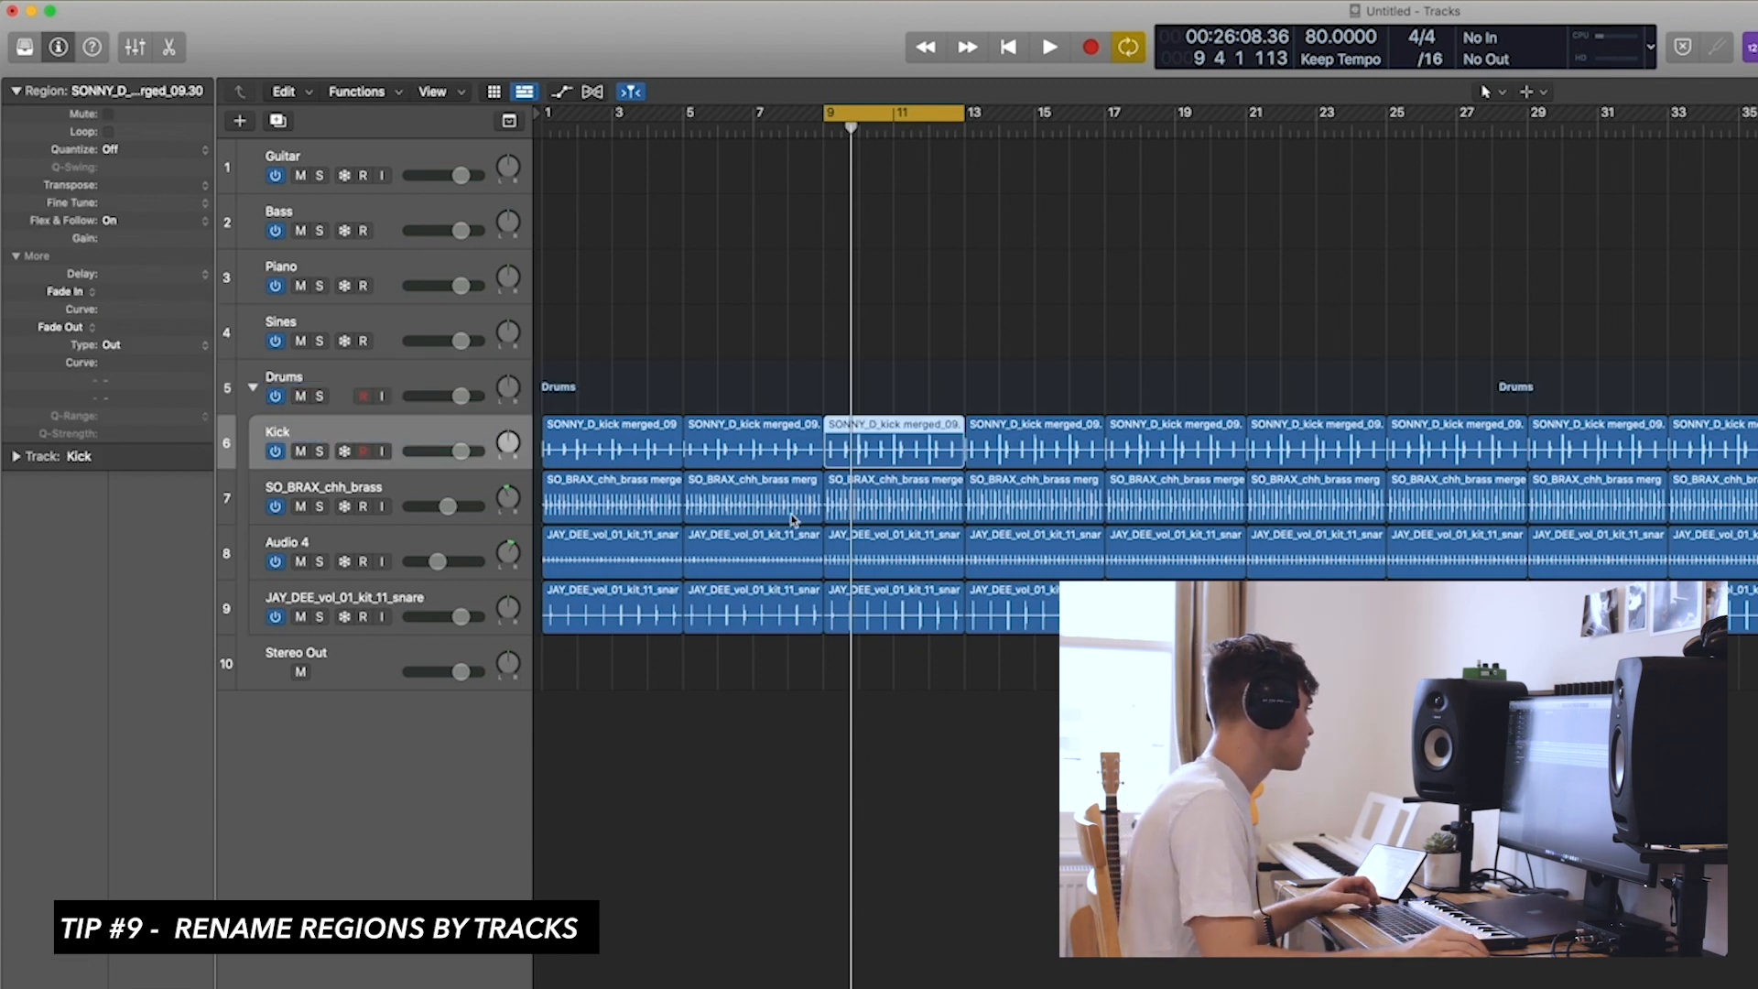
# Rename the SO_BRAX_chh_brass track Hat (L) and the Audio 4 track Hat (R).
pyautogui.doubleClick(369, 485)
pyautogui.write('Hat')
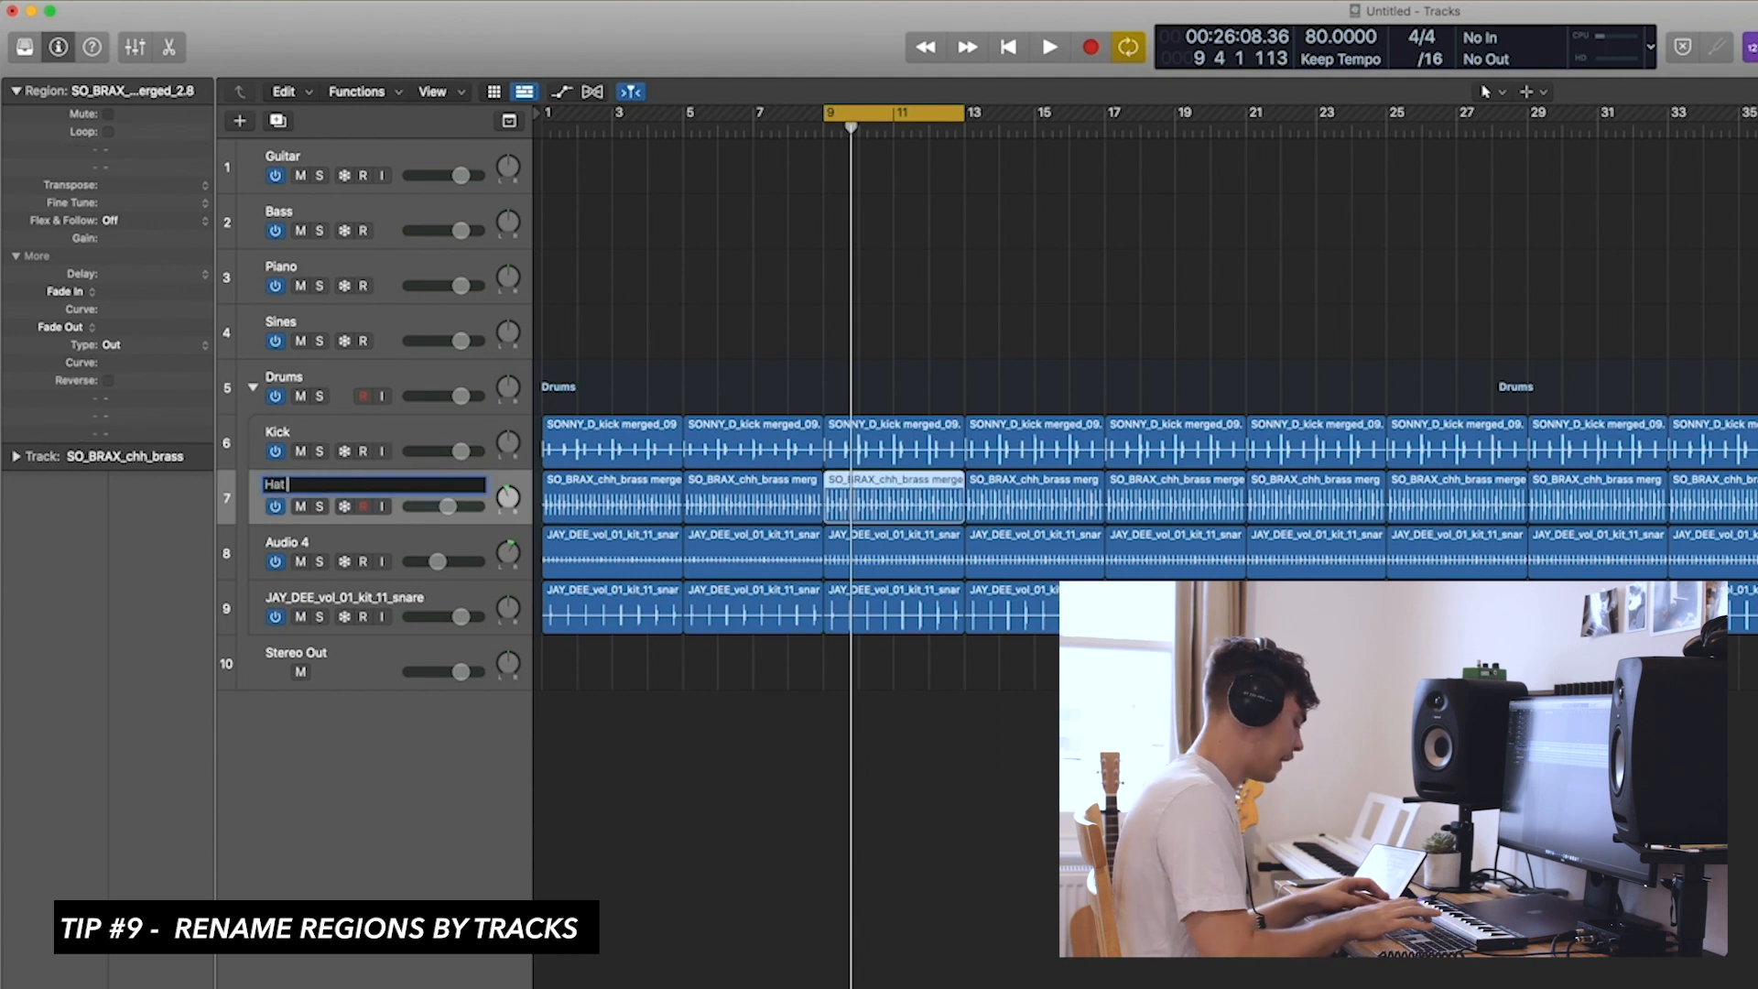
pyautogui.write(' (L)')
pyautogui.press('Return')
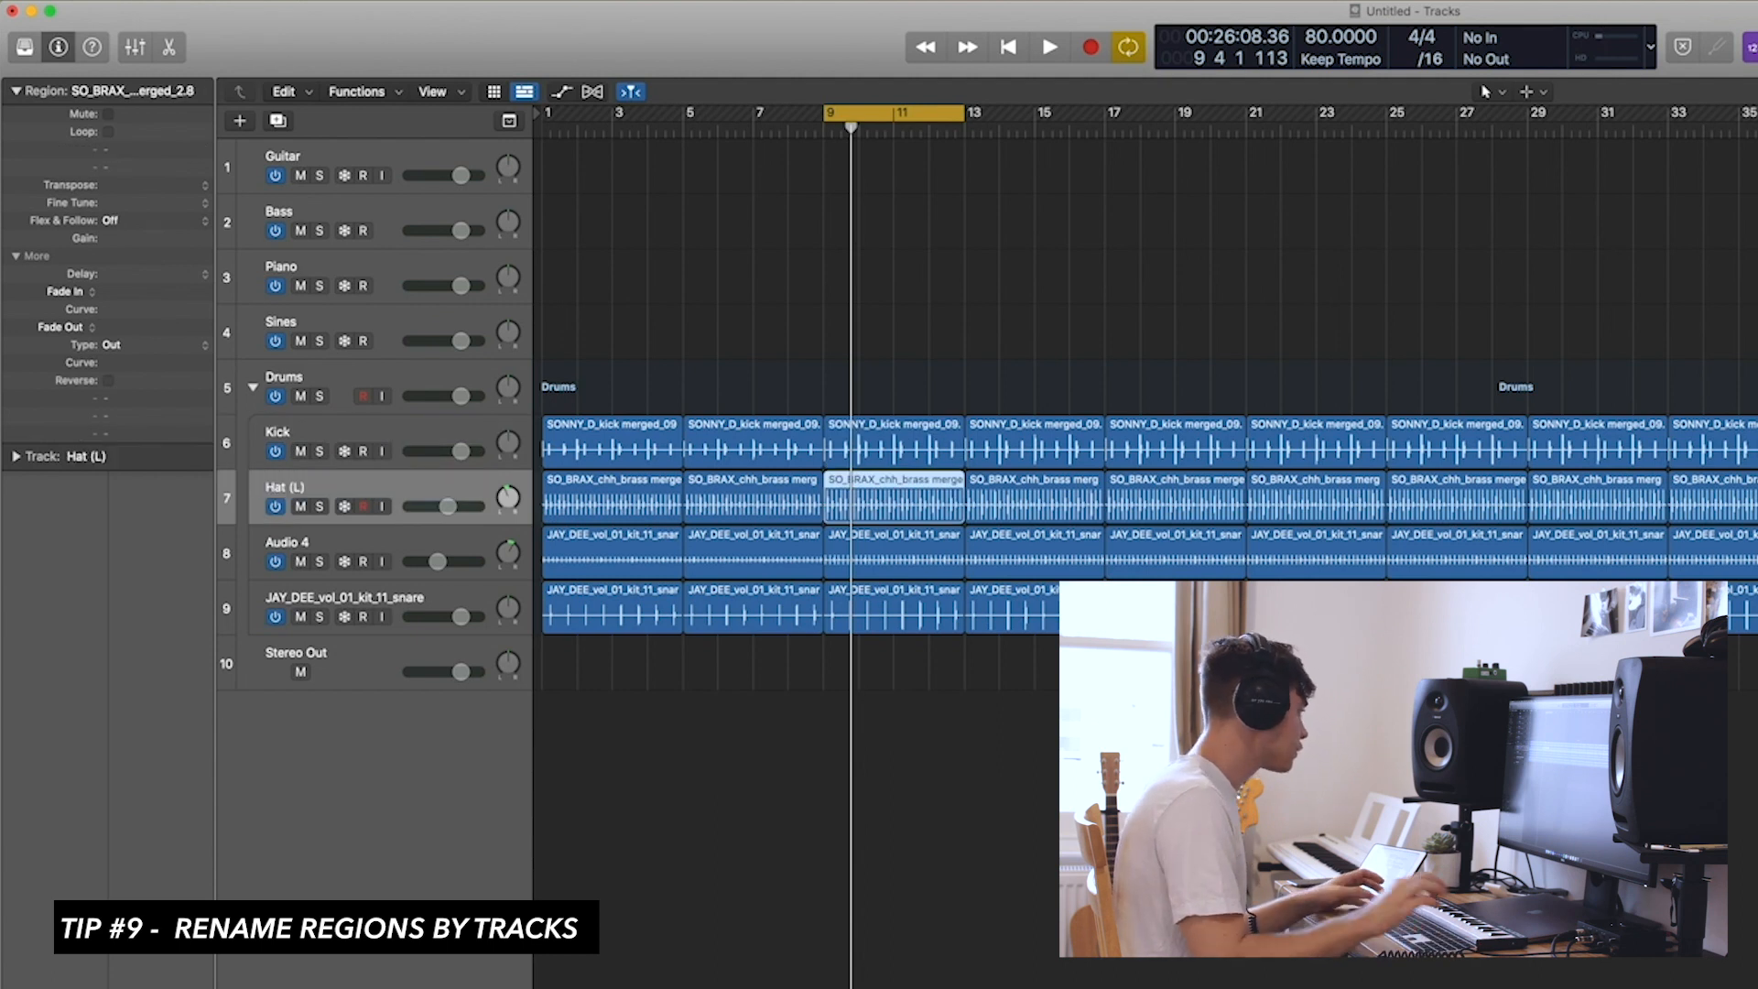
pyautogui.doubleClick(357, 541)
pyautogui.write('Hat (')
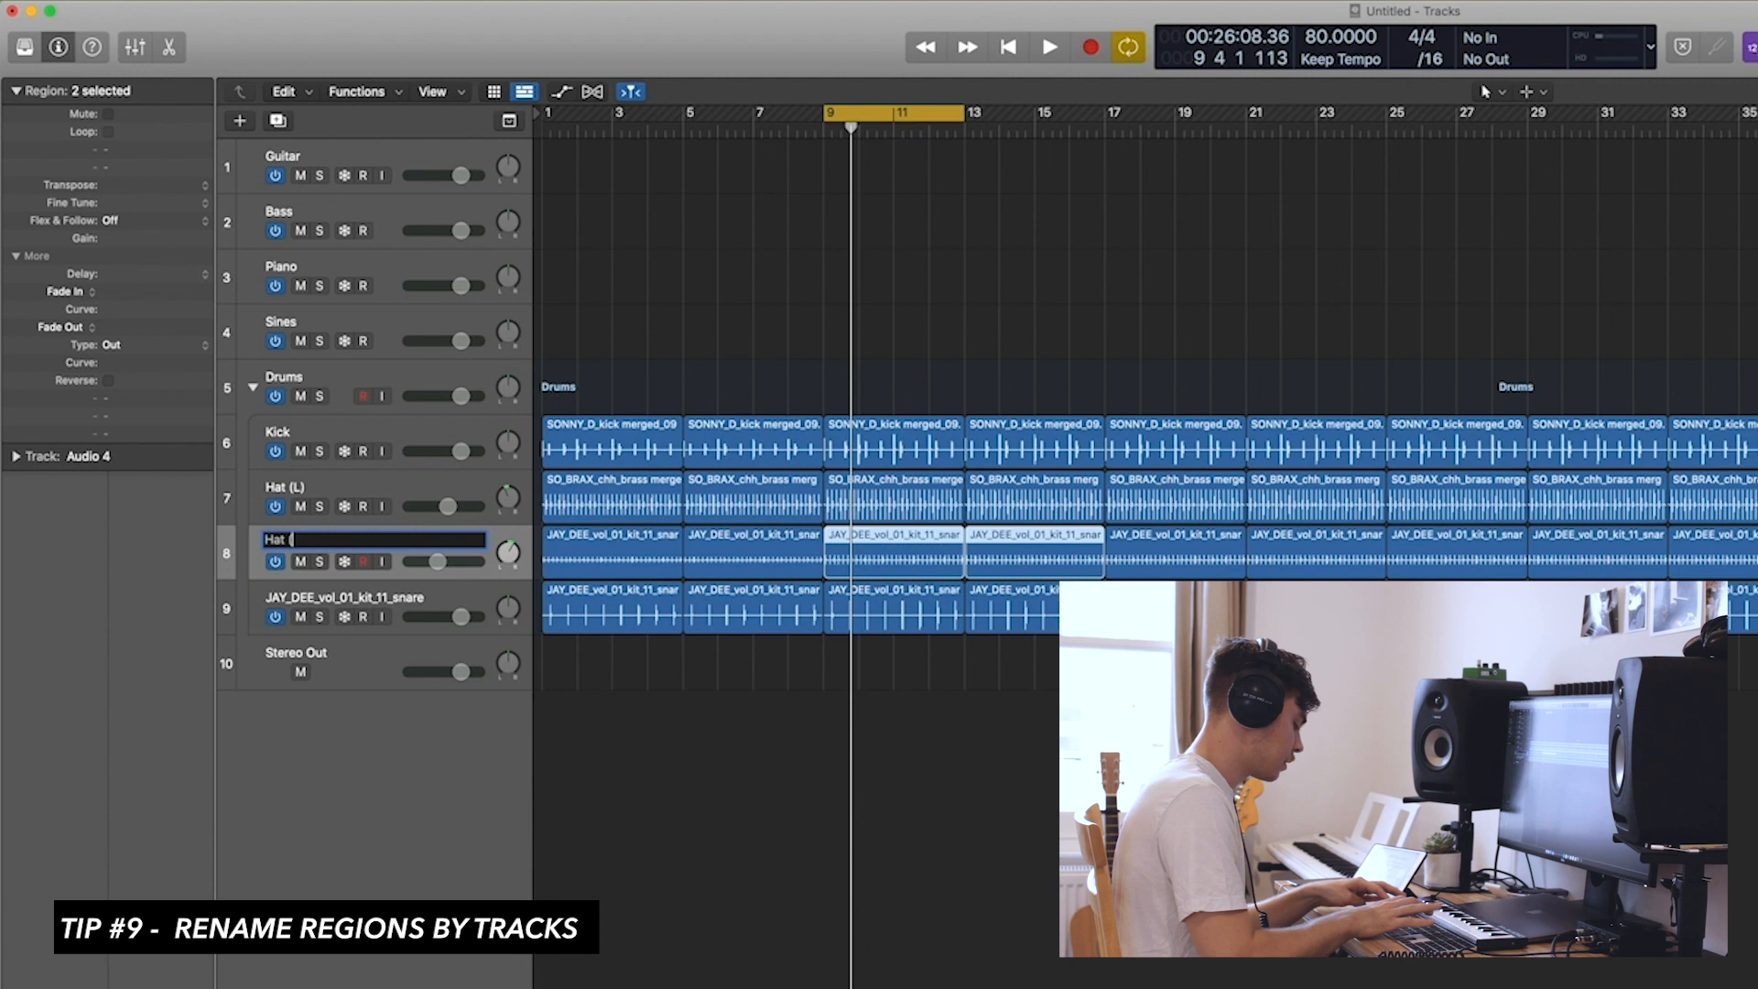
pyautogui.write('R)')
pyautogui.press('Return')
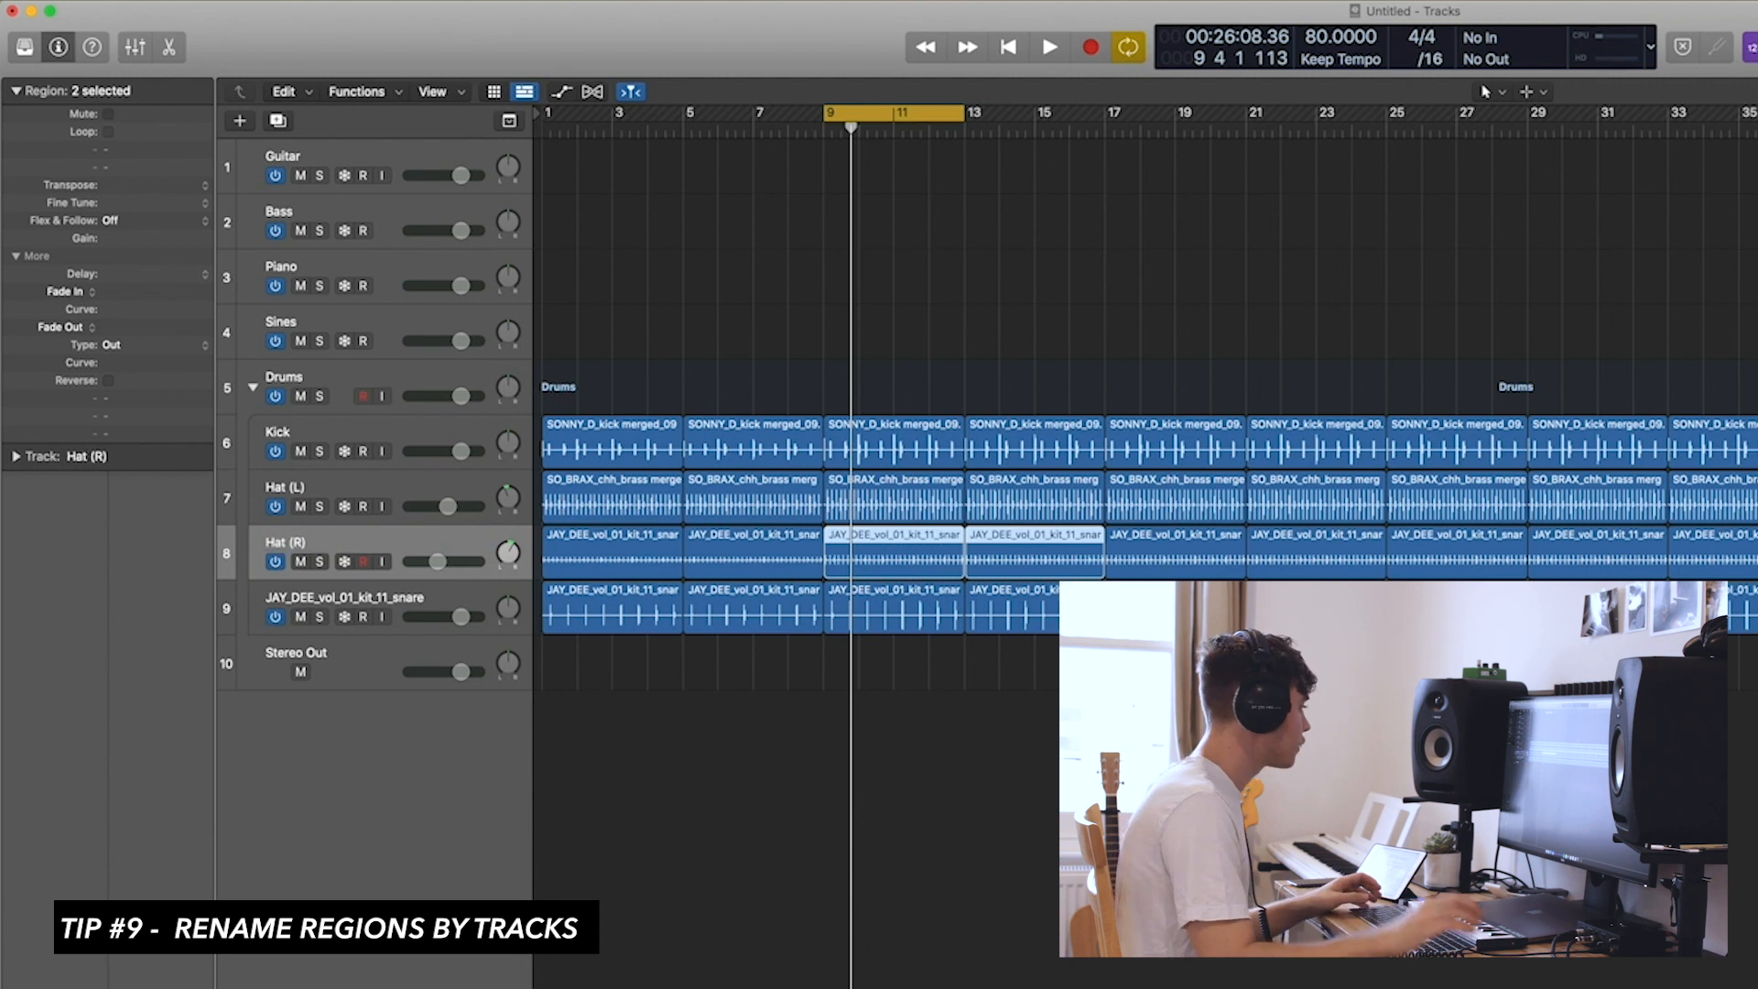
# Rename the JAY_DEE snare track Snare.
pyautogui.doubleClick(334, 598)
pyautogui.write('Snare')
pyautogui.press('Return')
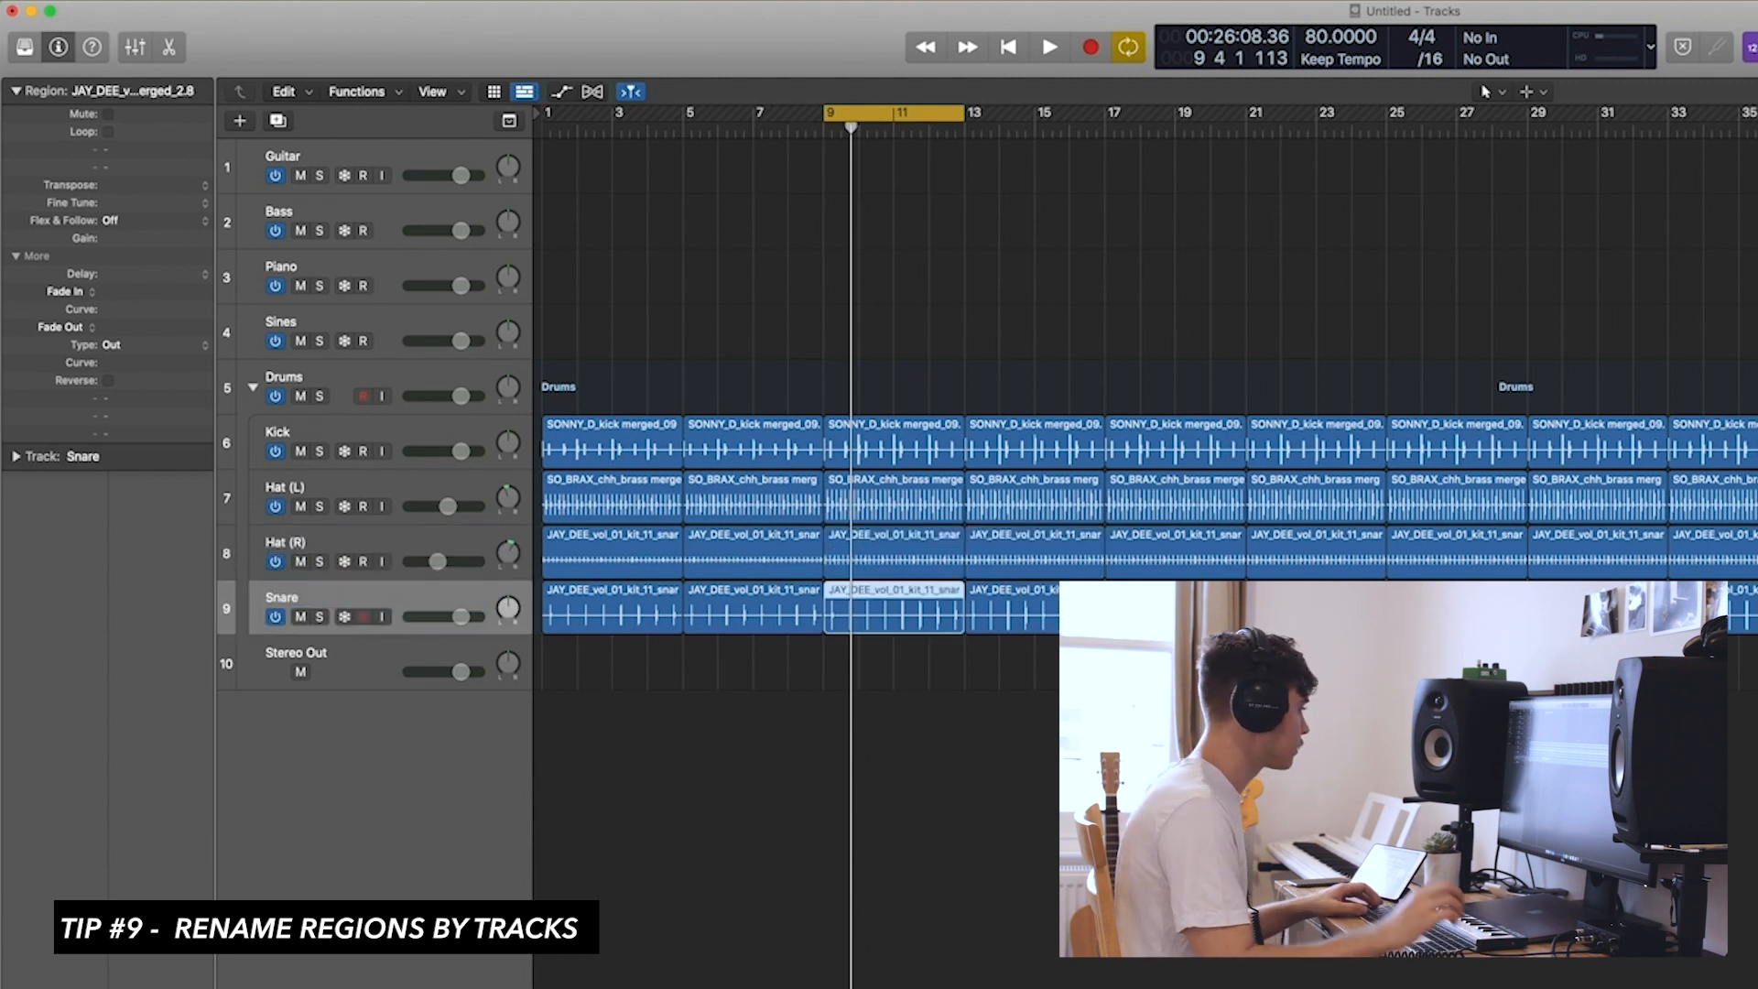
# Select all regions on the four drum tracks and name them after their tracks.
pyautogui.hotkey('alt', 'shift', 'd')
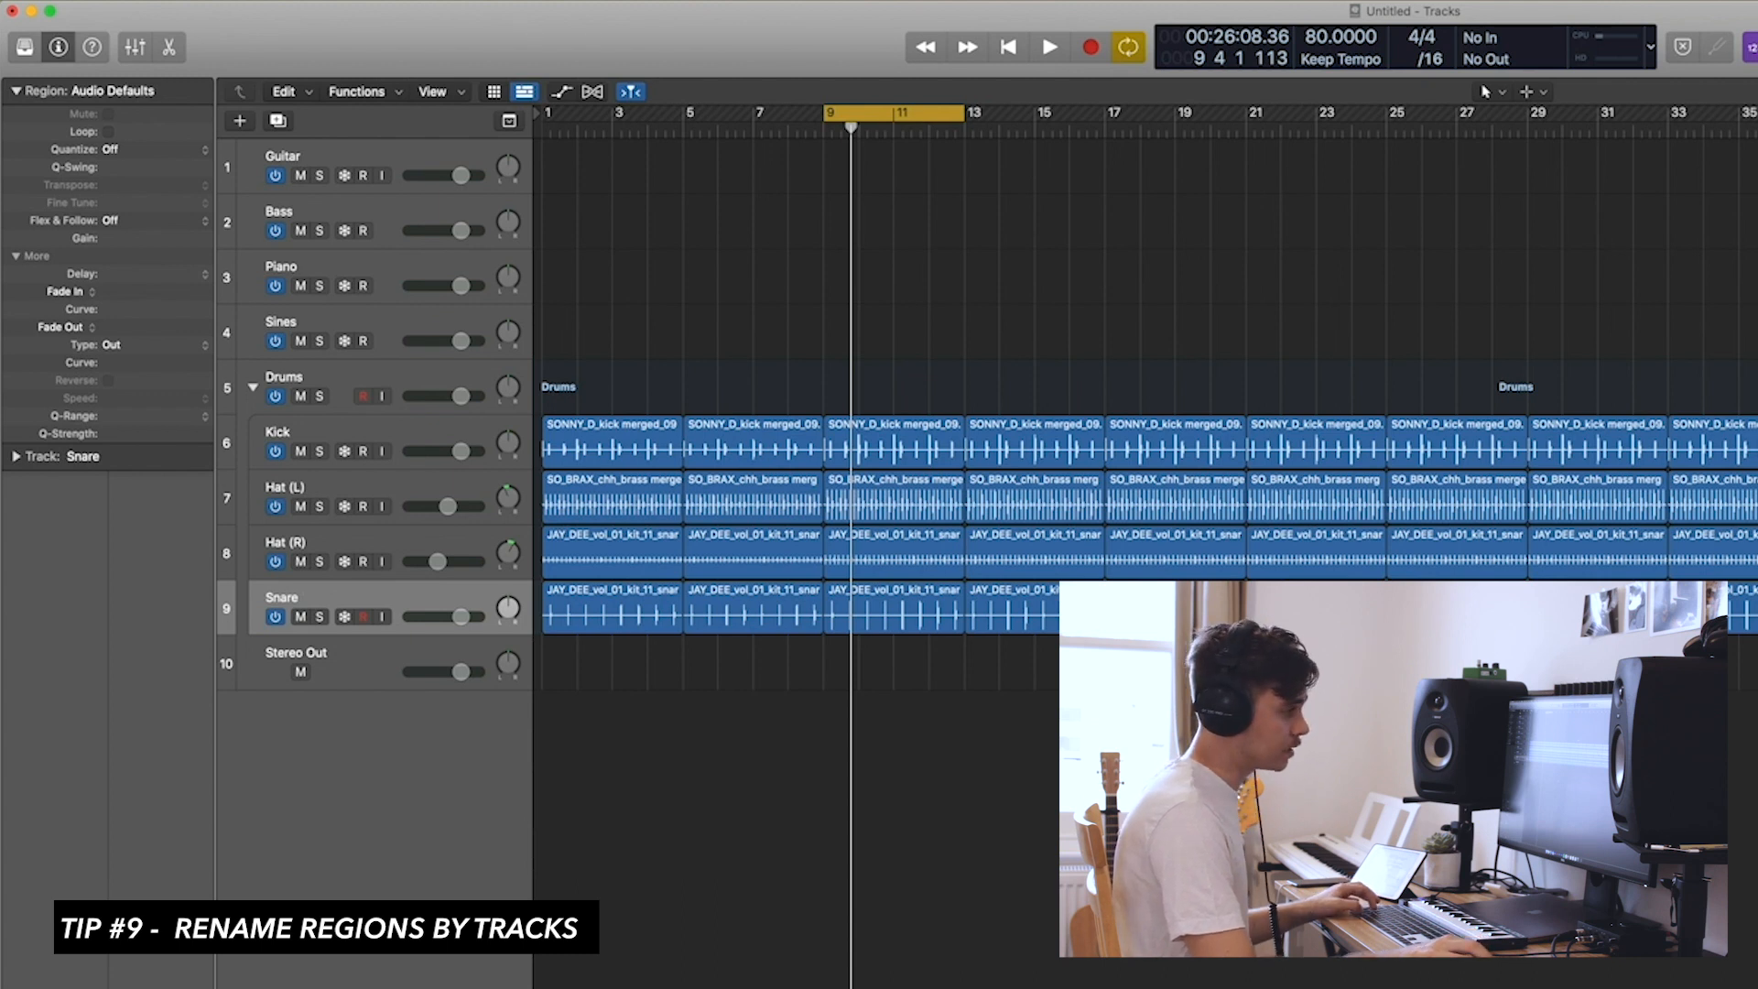
pyautogui.press('super+a')
pyautogui.click(1757, 389)
pyautogui.moveTo(1757, 389); pyautogui.dragTo(335, 763)
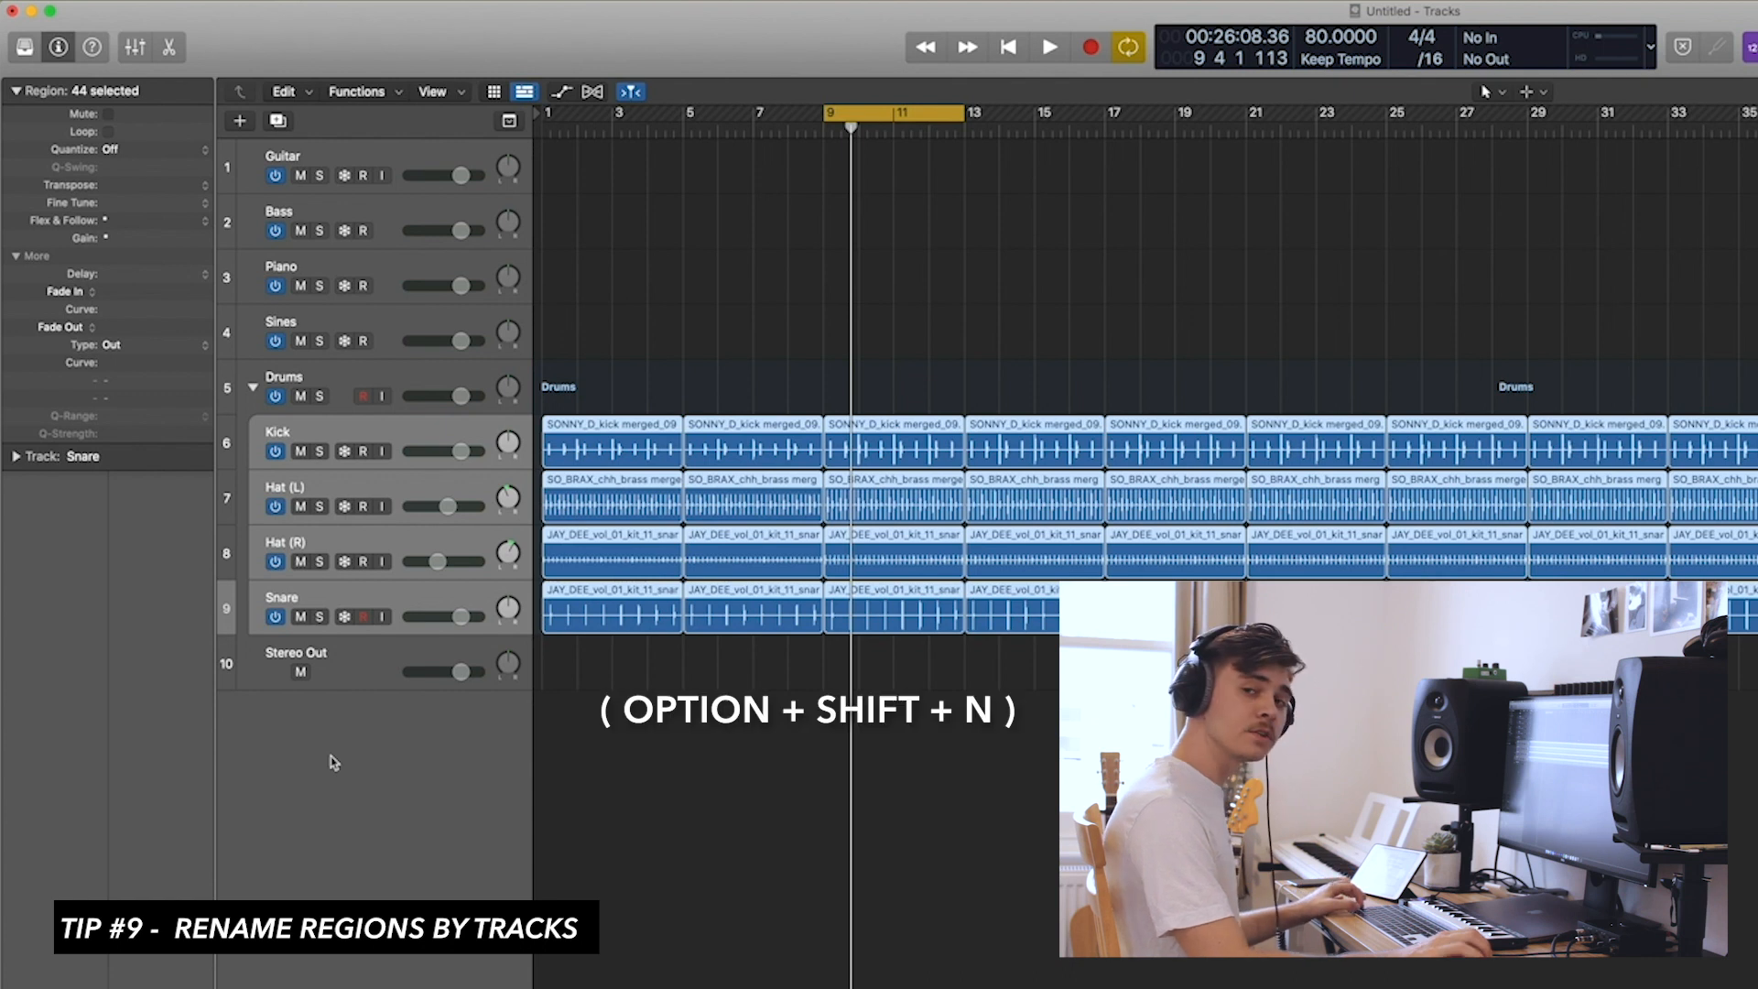
pyautogui.hotkey('alt', 'shift', 'n')
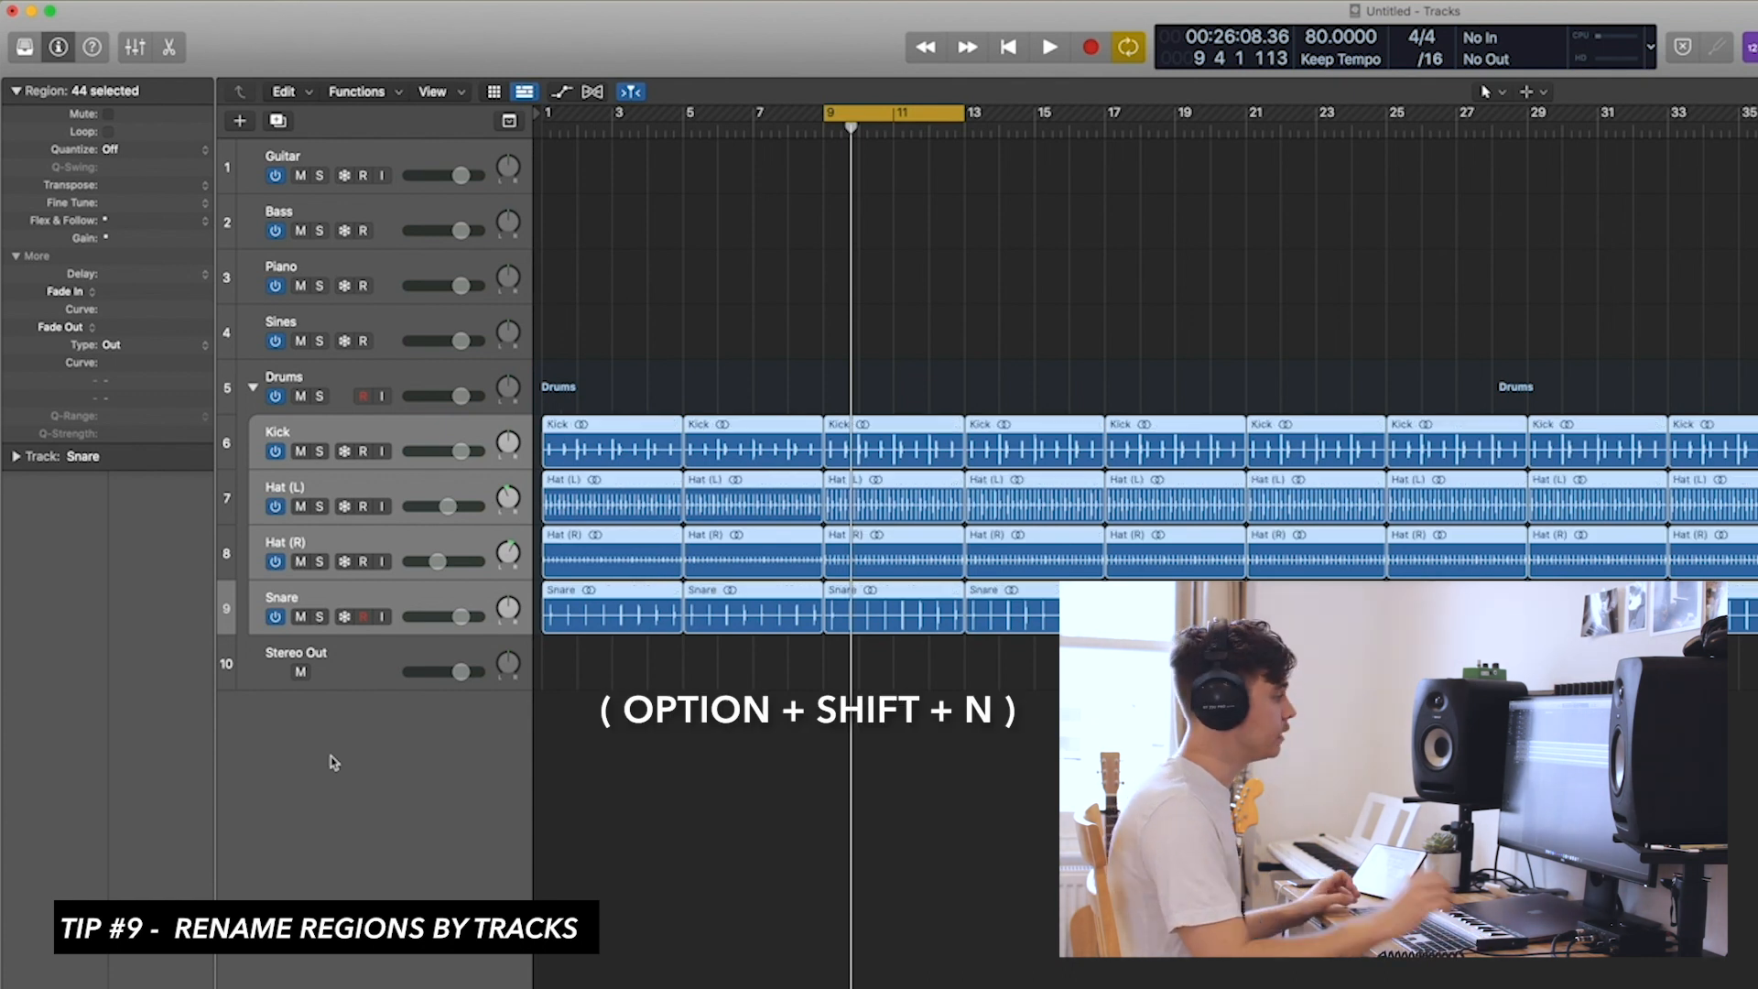
pyautogui.click(1282, 778)
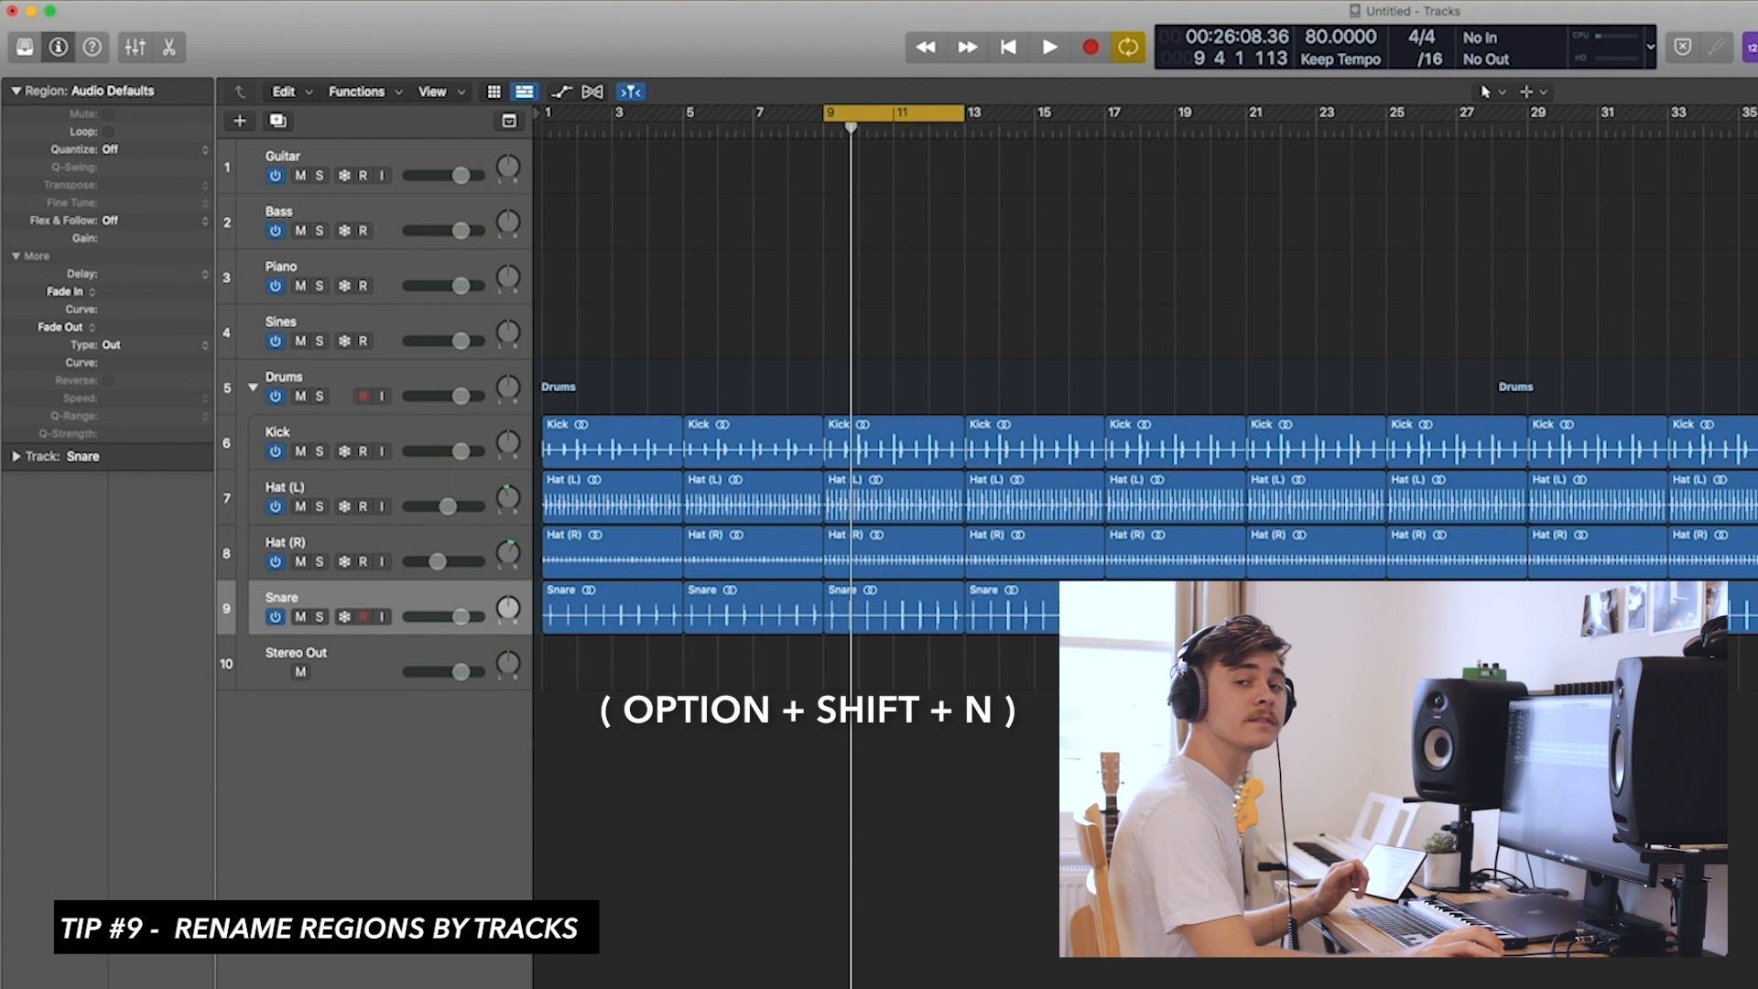